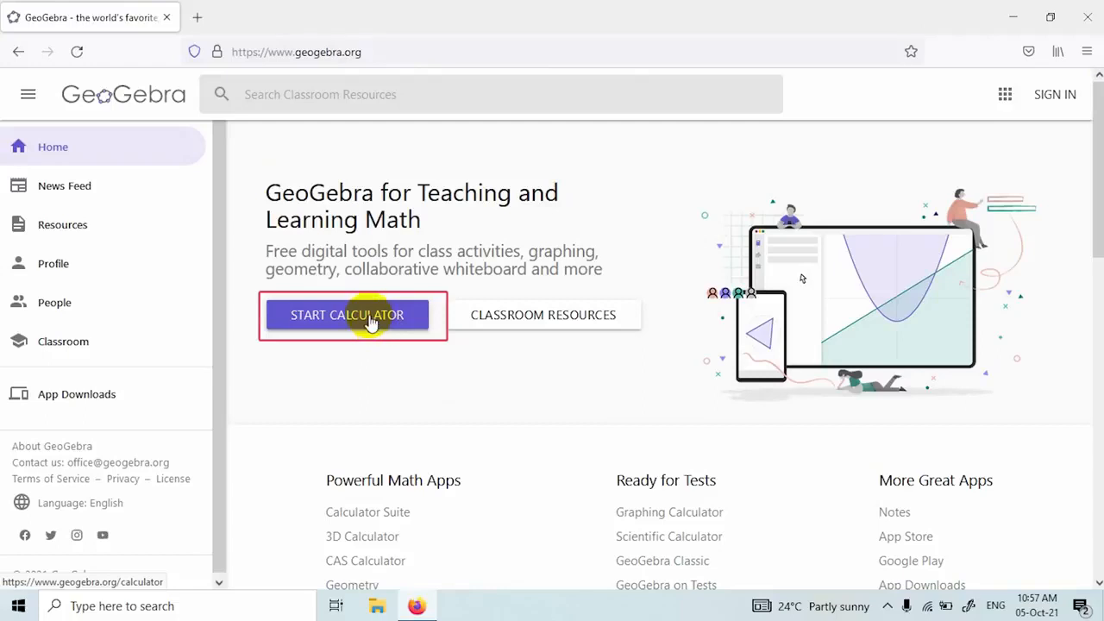
# Start the online calculator and browse its collection of tools from Basic Tools down to Circles.
pyautogui.click(371, 321)
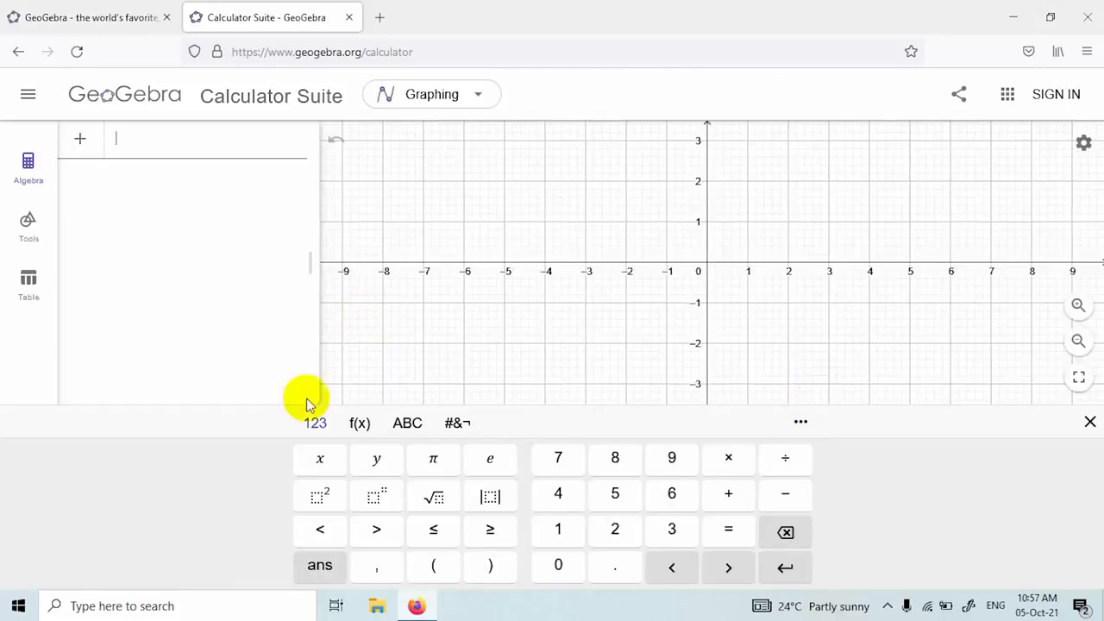
pyautogui.click(32, 177)
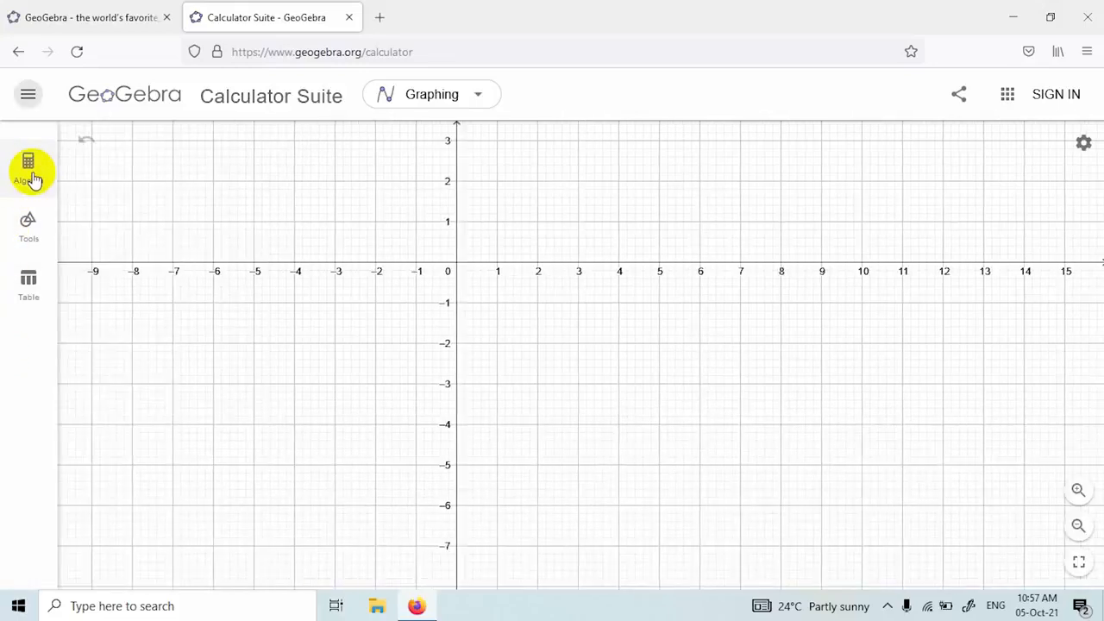
pyautogui.click(33, 226)
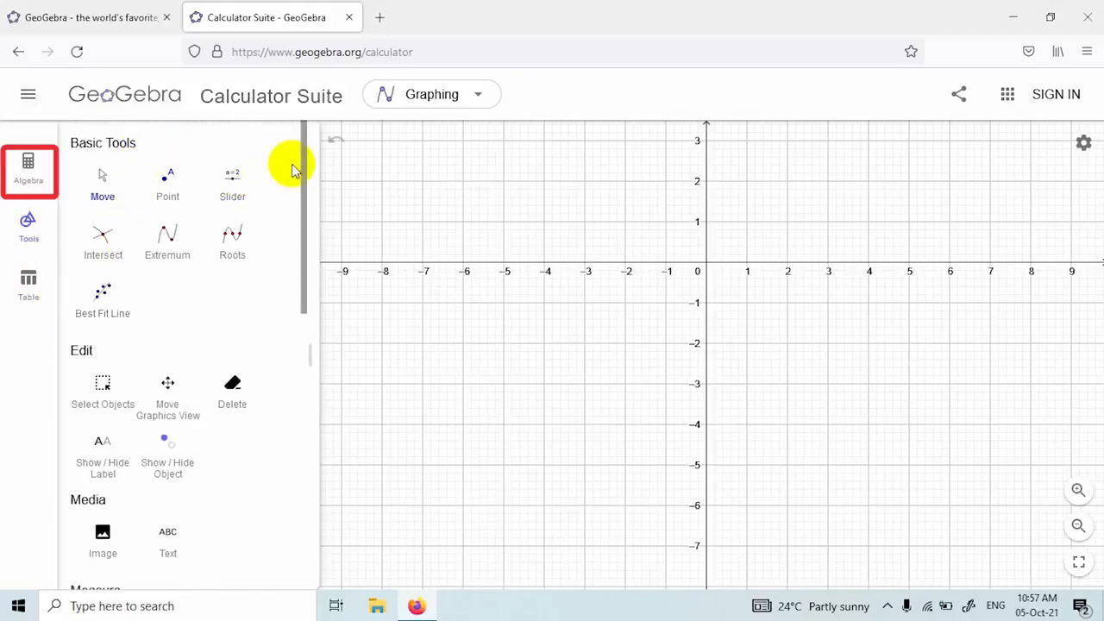
pyautogui.scroll(-1, 306, 168)
pyautogui.scroll(1, 241, 181)
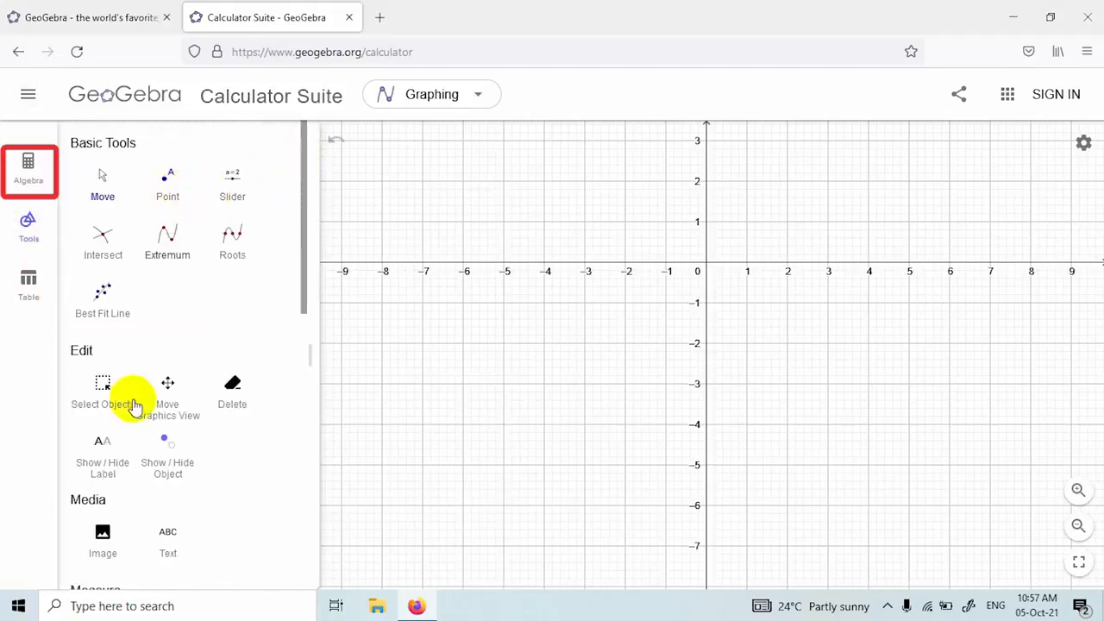
pyautogui.moveTo(299, 249); pyautogui.dragTo(301, 500)
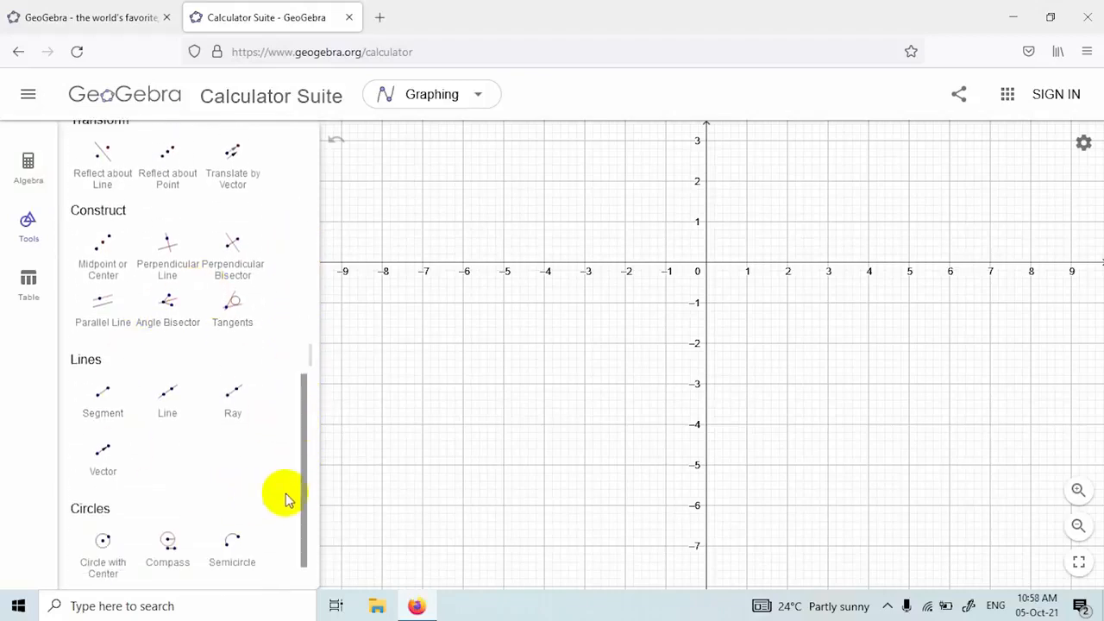
# Look at the calculator's table view and at the file and settings commands it offers.
pyautogui.click(28, 282)
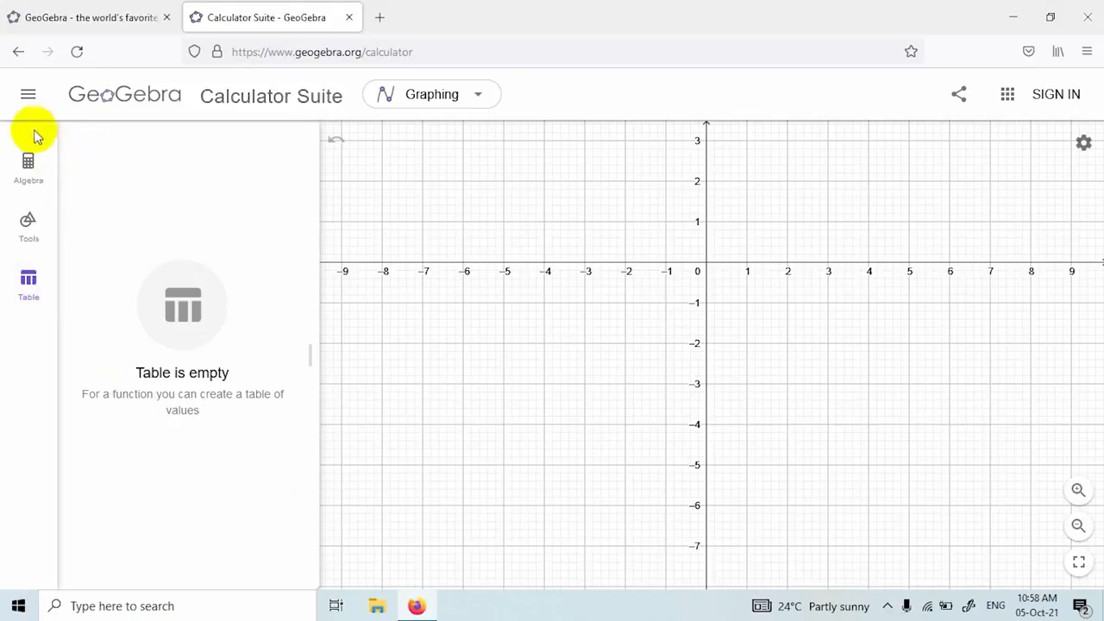
pyautogui.click(30, 100)
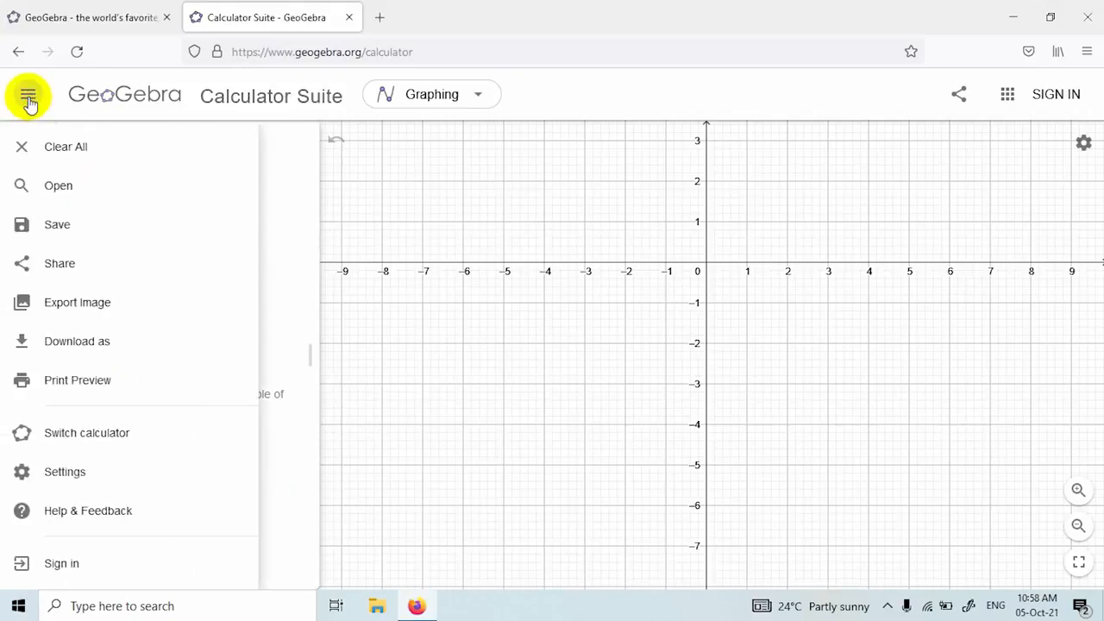
pyautogui.click(29, 100)
pyautogui.click(28, 168)
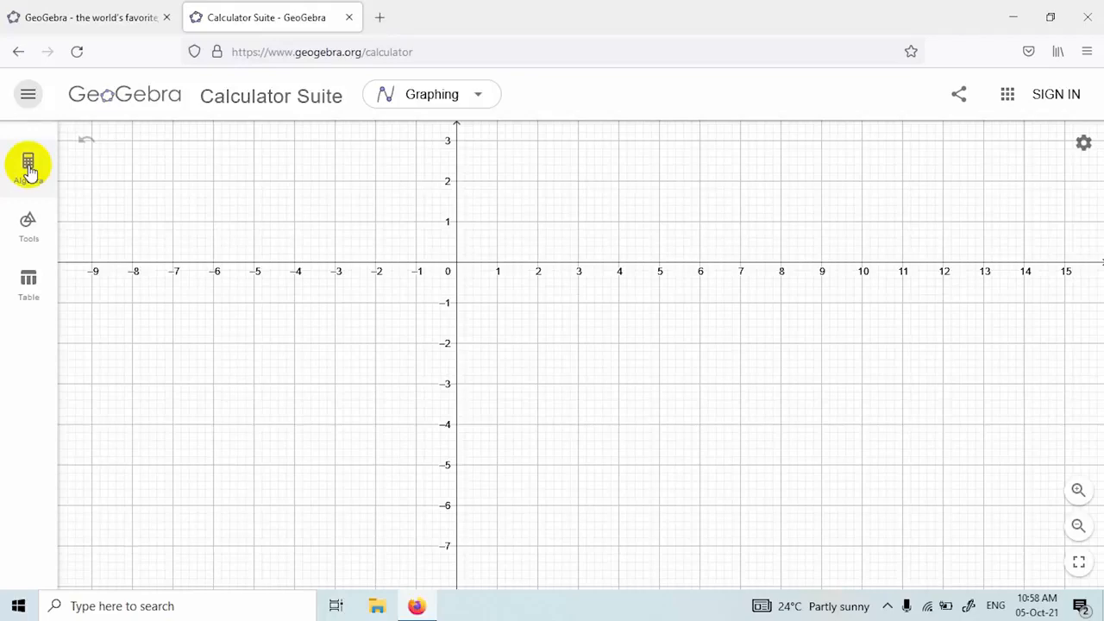
# Switch from the browser to the GeoGebra Classic desktop app and dismiss its list of perspectives.
pyautogui.click(1014, 18)
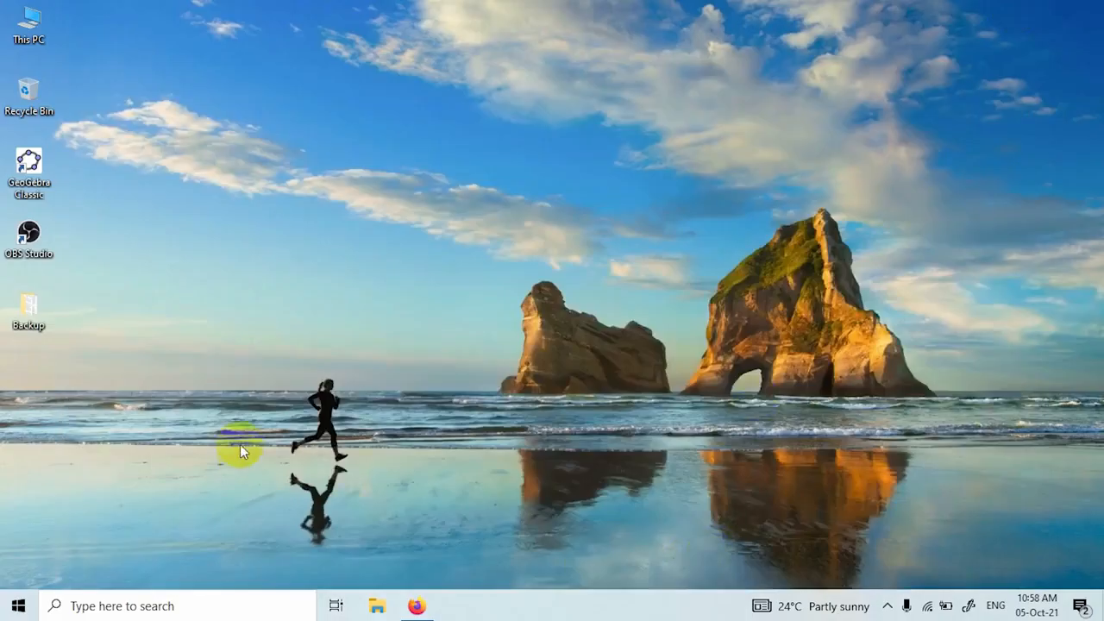
pyautogui.doubleClick(31, 184)
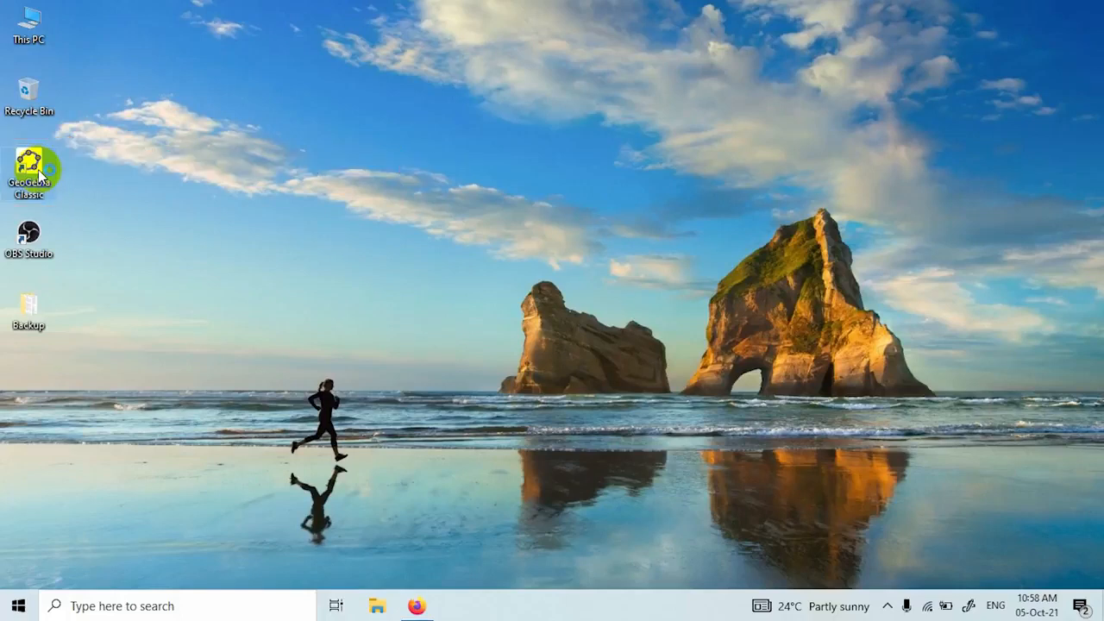
pyautogui.doubleClick(39, 176)
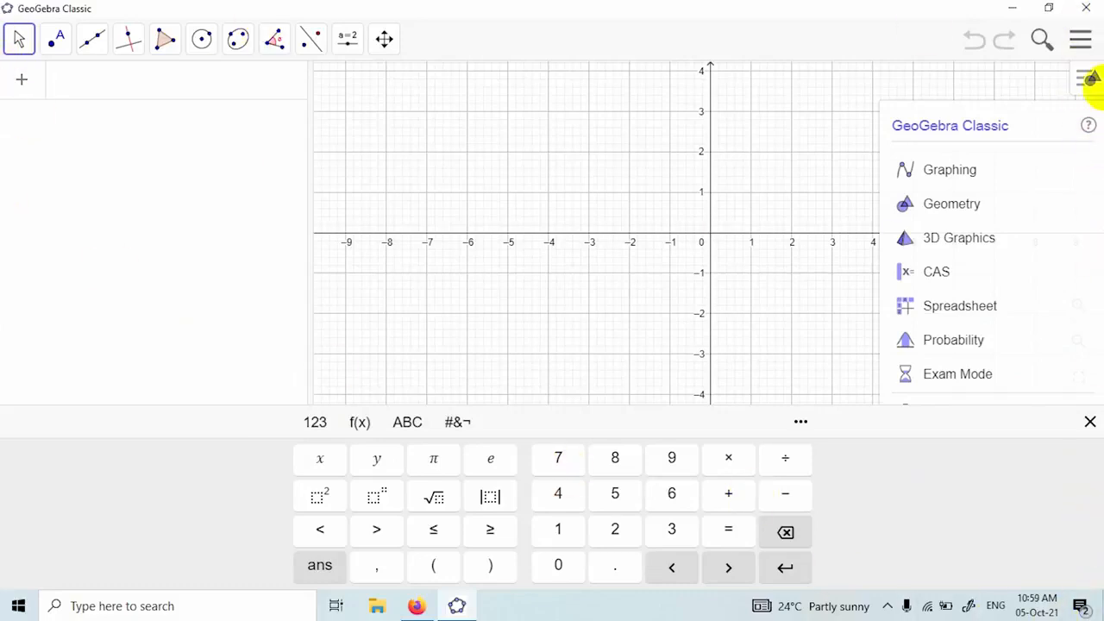
pyautogui.click(1080, 47)
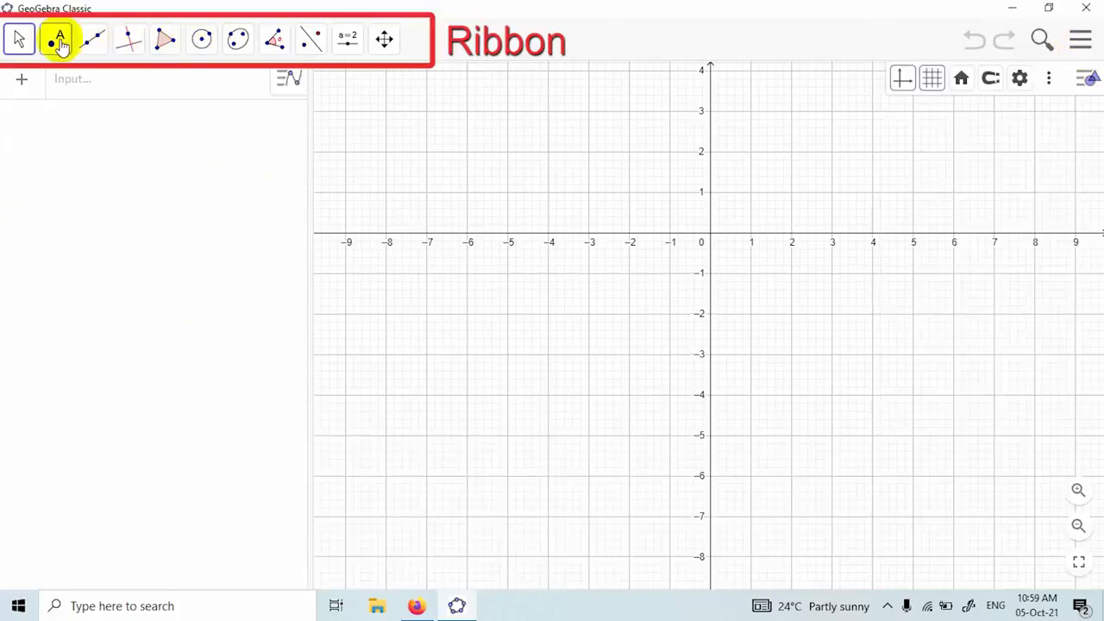
# Examine the tools offered in each tool group, from Move, lines and circles to measurement and graphics view tools.
pyautogui.click(21, 40)
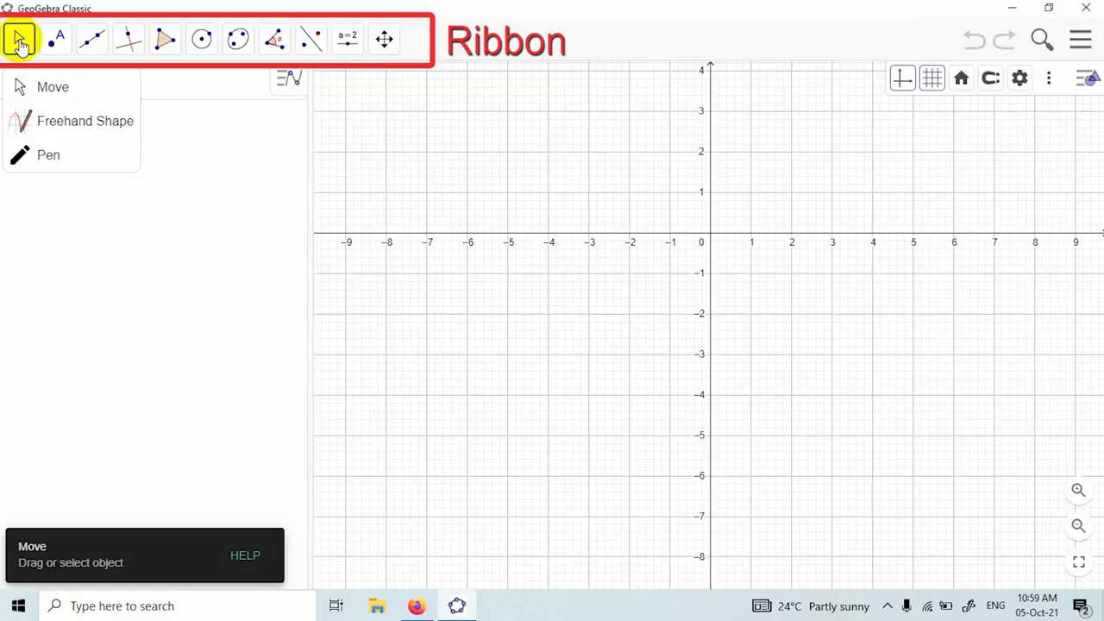
pyautogui.click(57, 41)
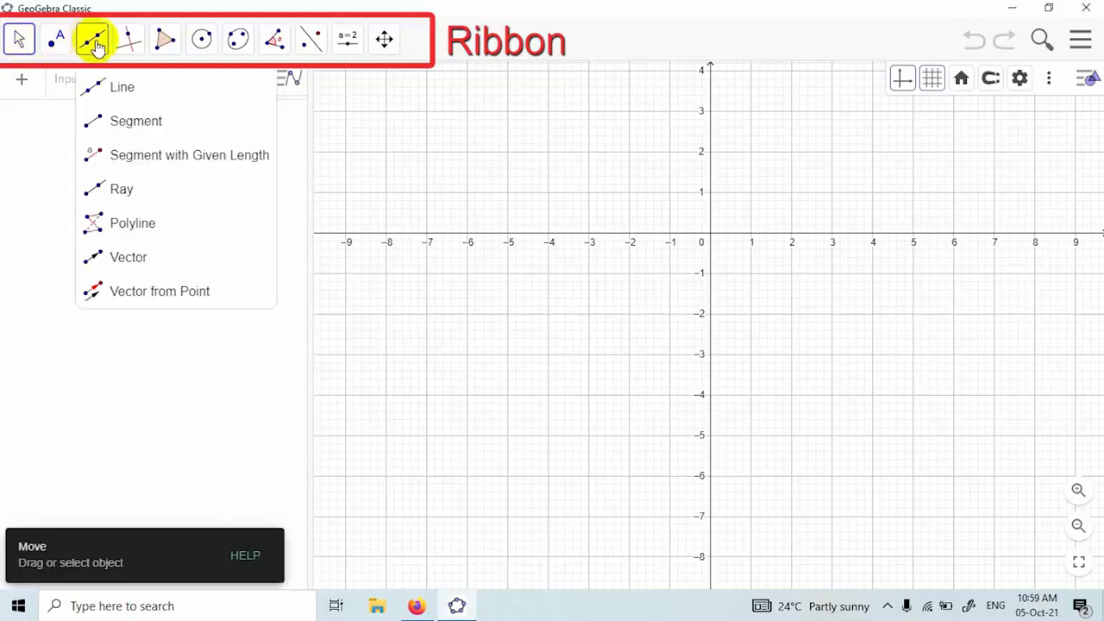
pyautogui.moveTo(131, 45)
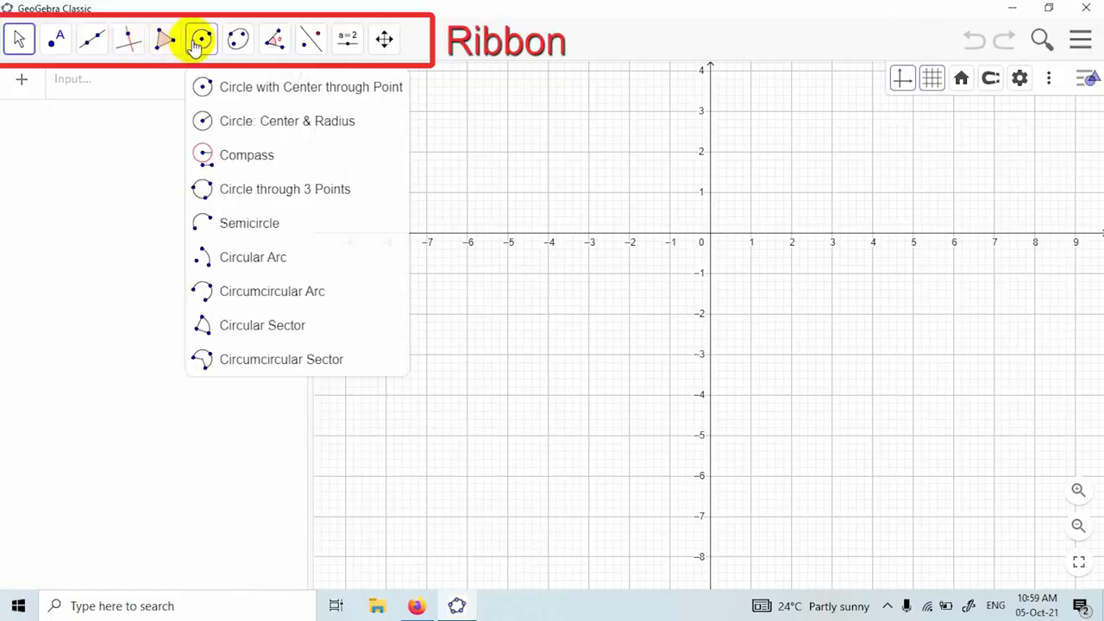
pyautogui.moveTo(232, 47)
pyautogui.moveTo(274, 52)
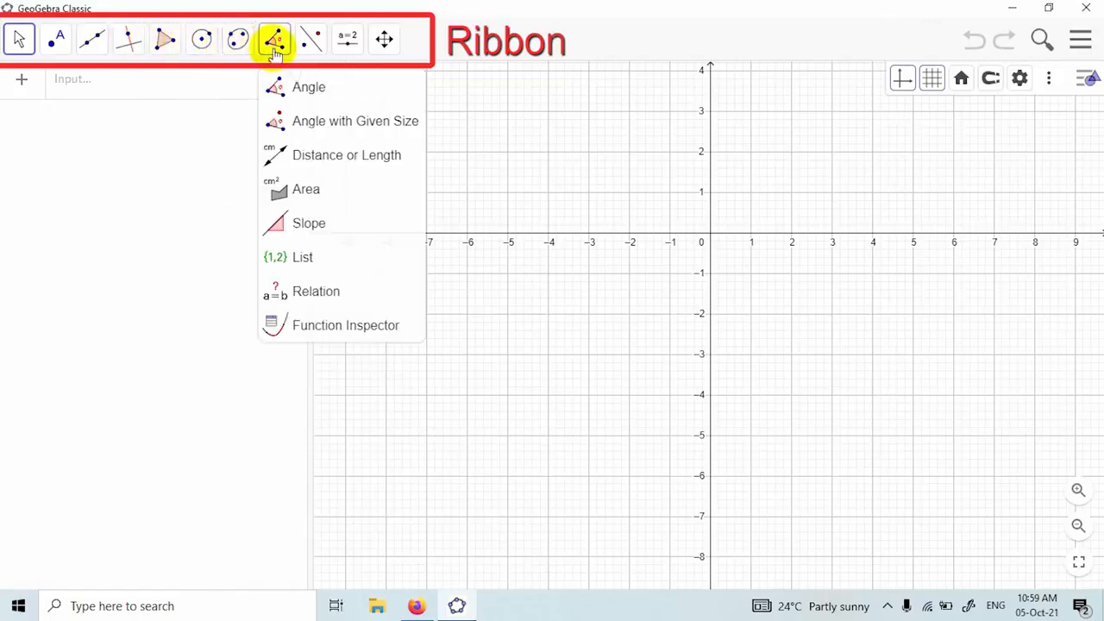
pyautogui.moveTo(308, 50)
pyautogui.moveTo(386, 43)
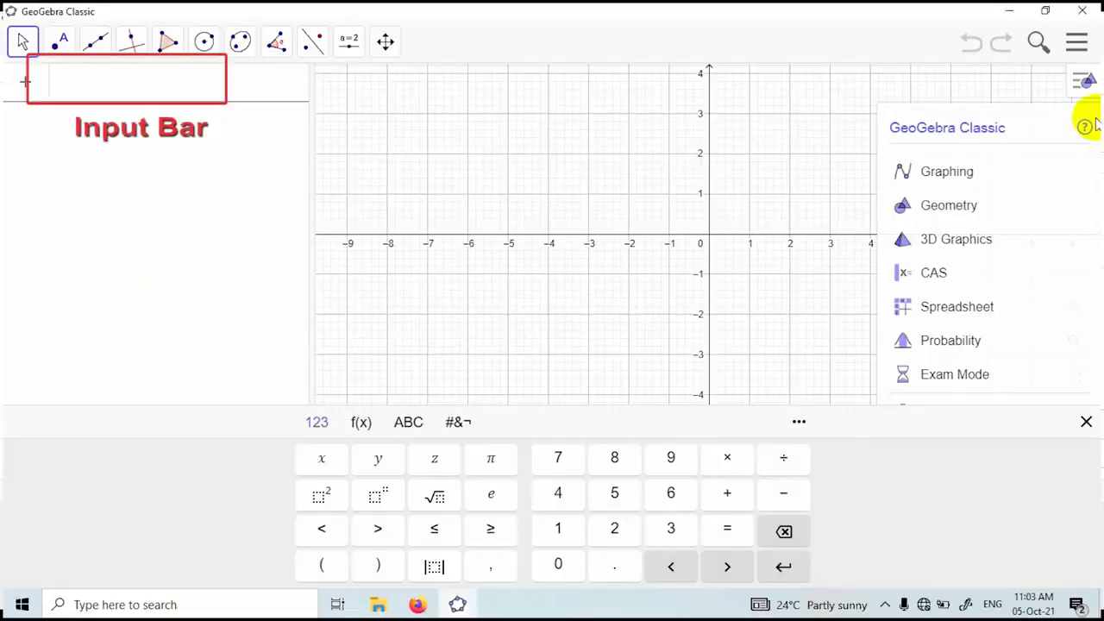
# Close the list of perspectives and activate the empty algebra input line.
pyautogui.click(1082, 82)
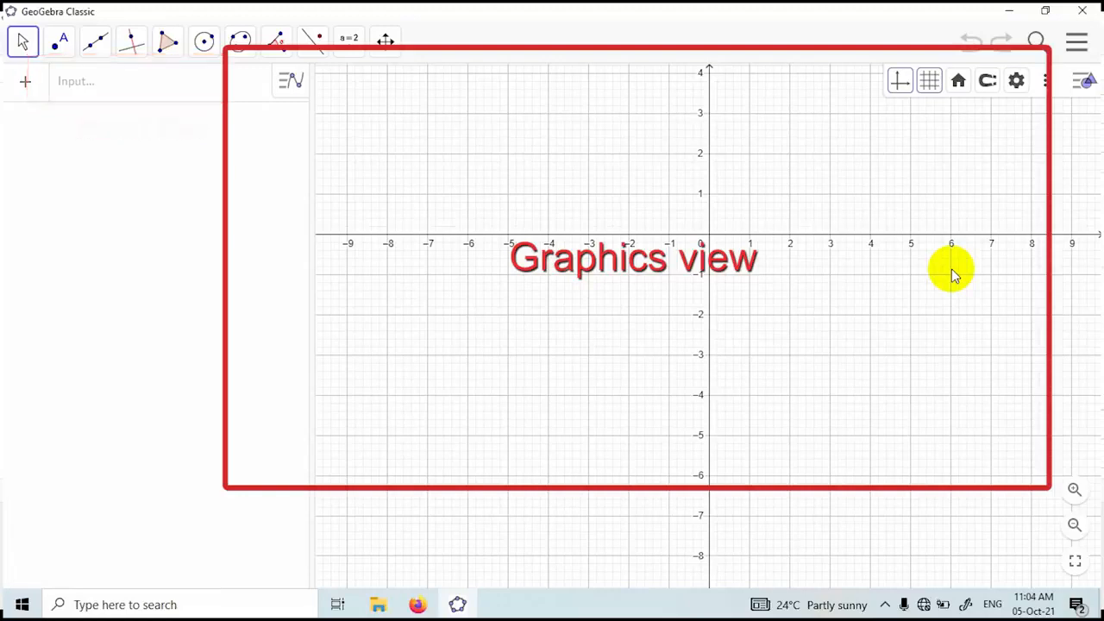
pyautogui.click(136, 86)
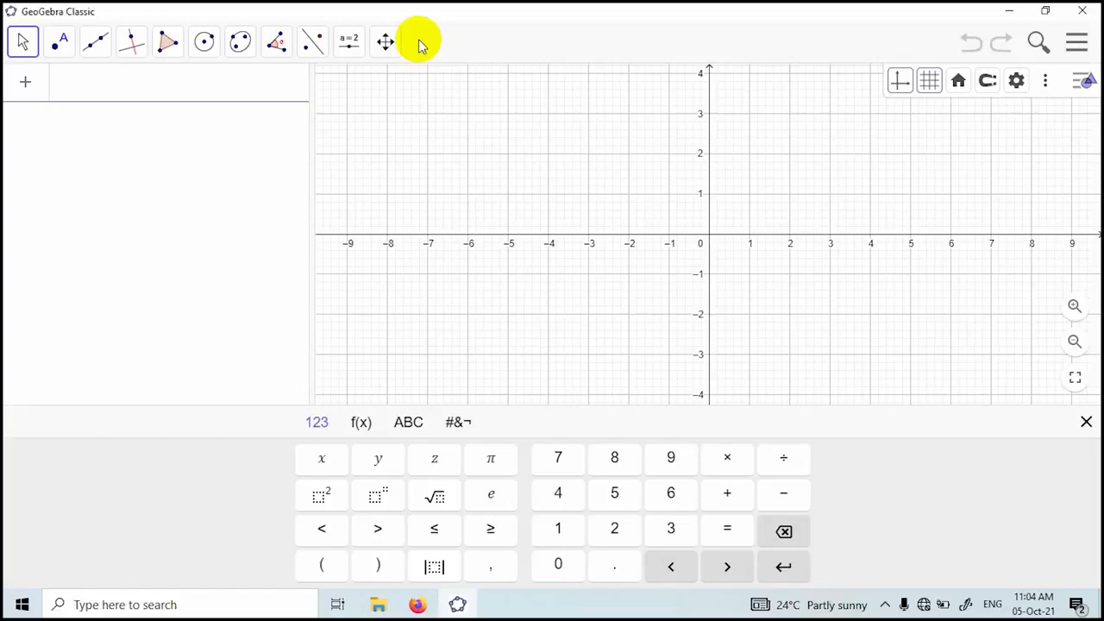
# Inspect the group holding Move, Freehand Shape and Pen, and activate the Move tool.
pyautogui.click(25, 43)
pyautogui.click(25, 45)
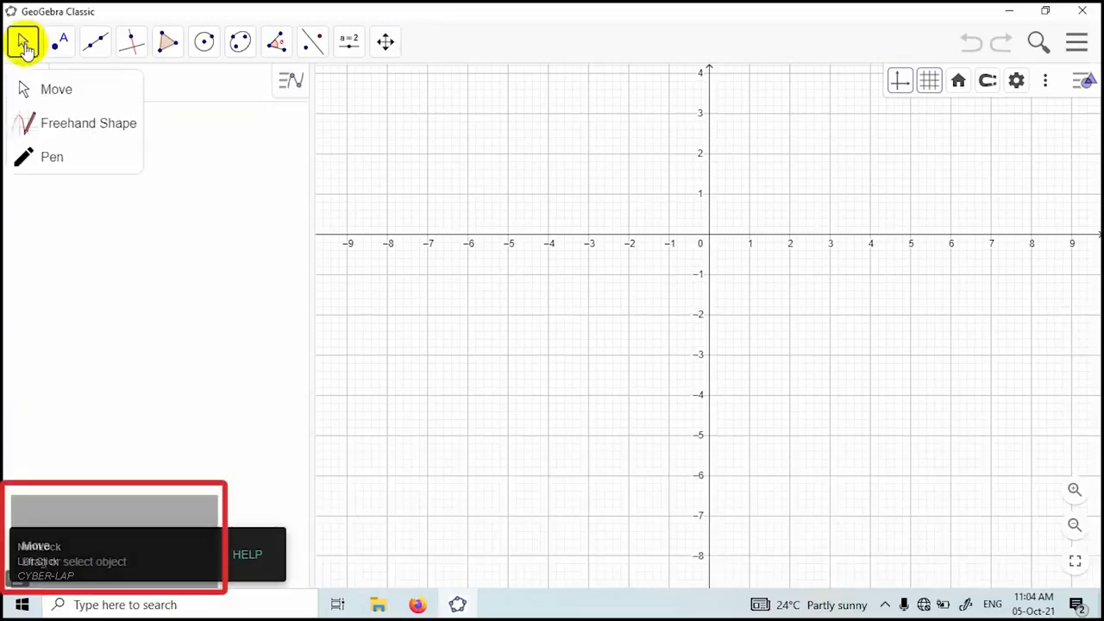
pyautogui.click(25, 45)
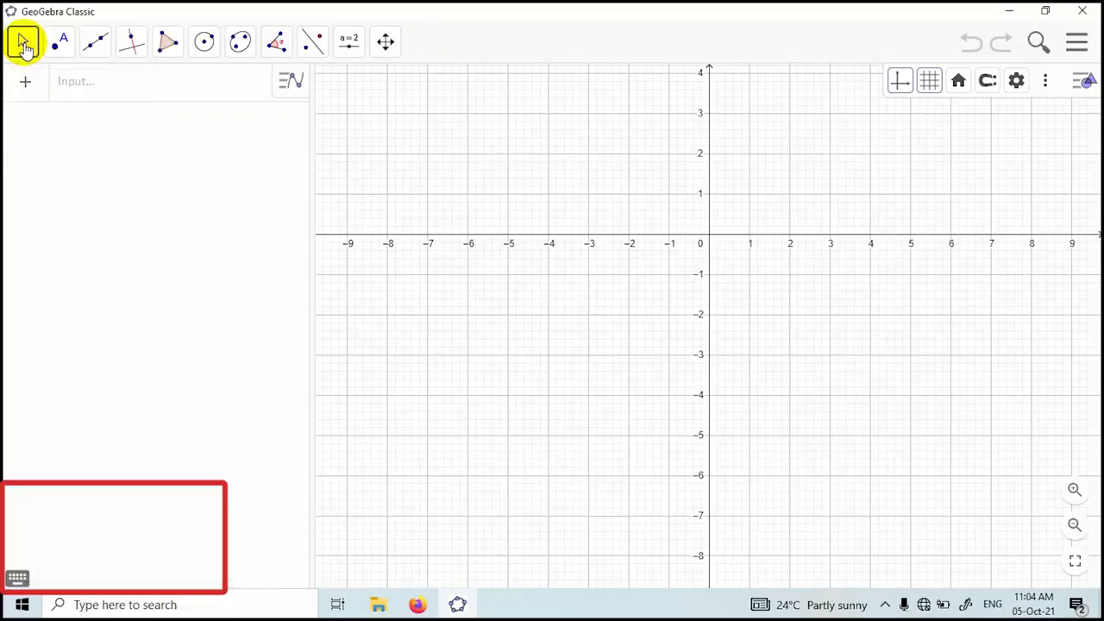
pyautogui.rightClick(117, 189)
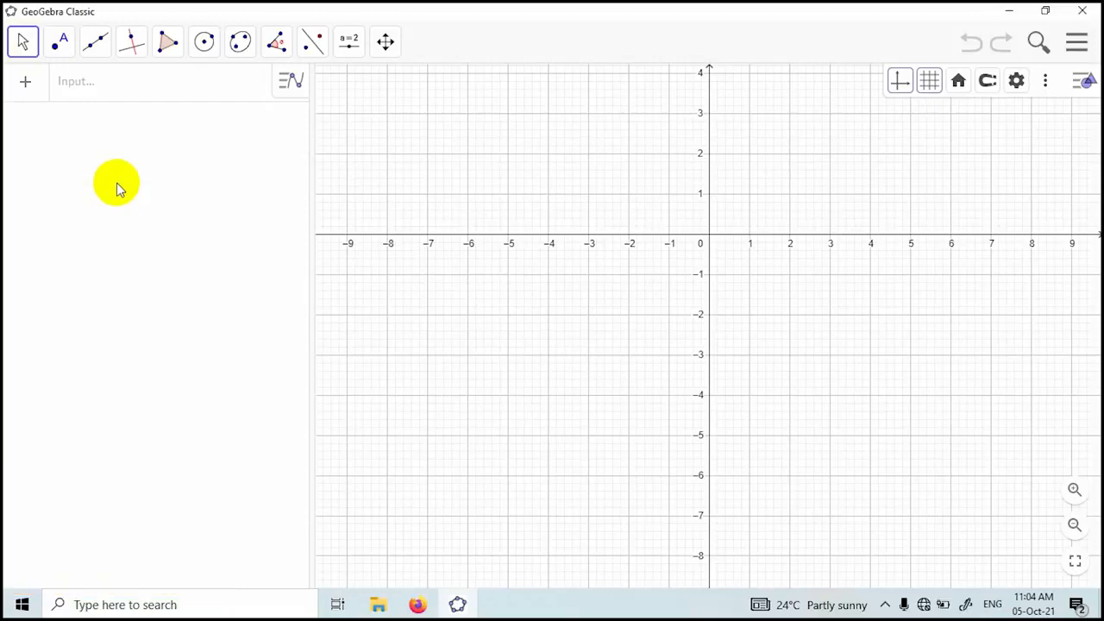
pyautogui.click(26, 45)
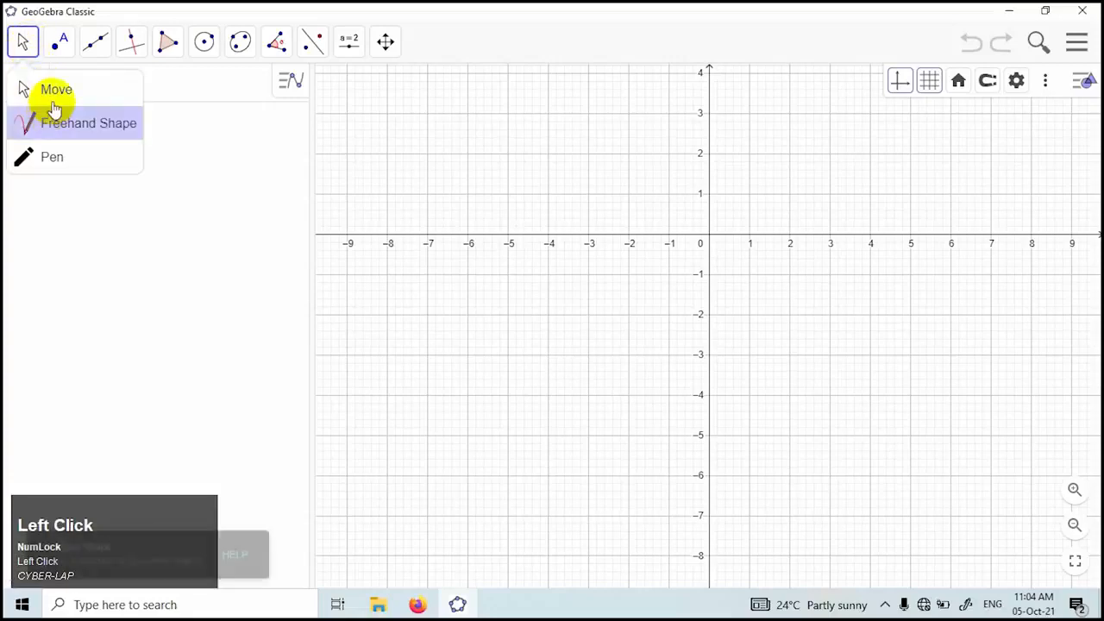
pyautogui.click(55, 93)
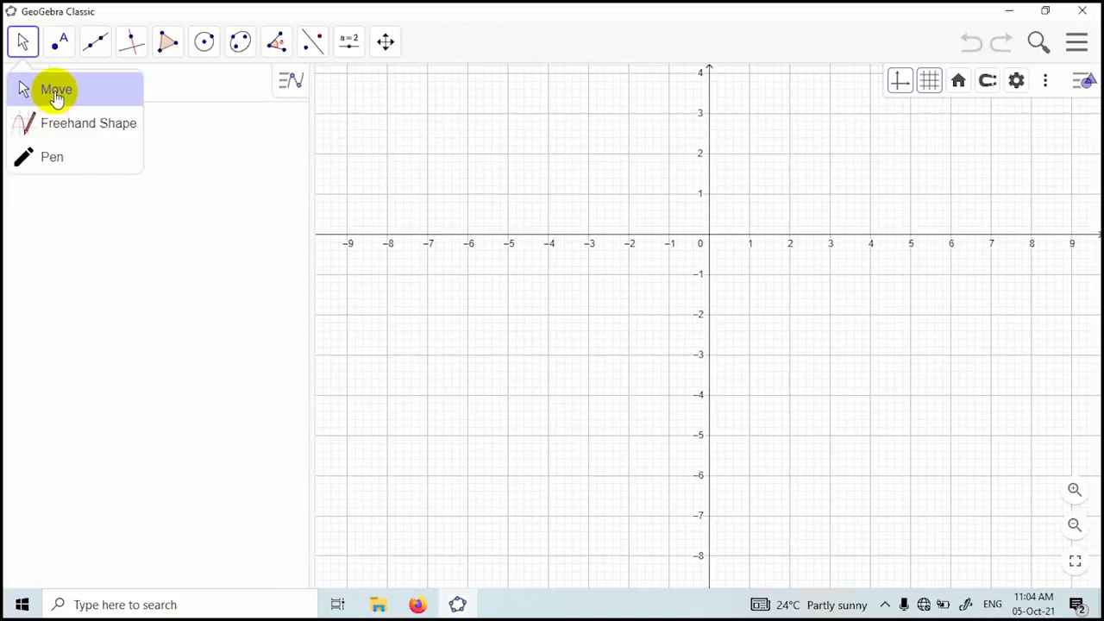
pyautogui.click(55, 93)
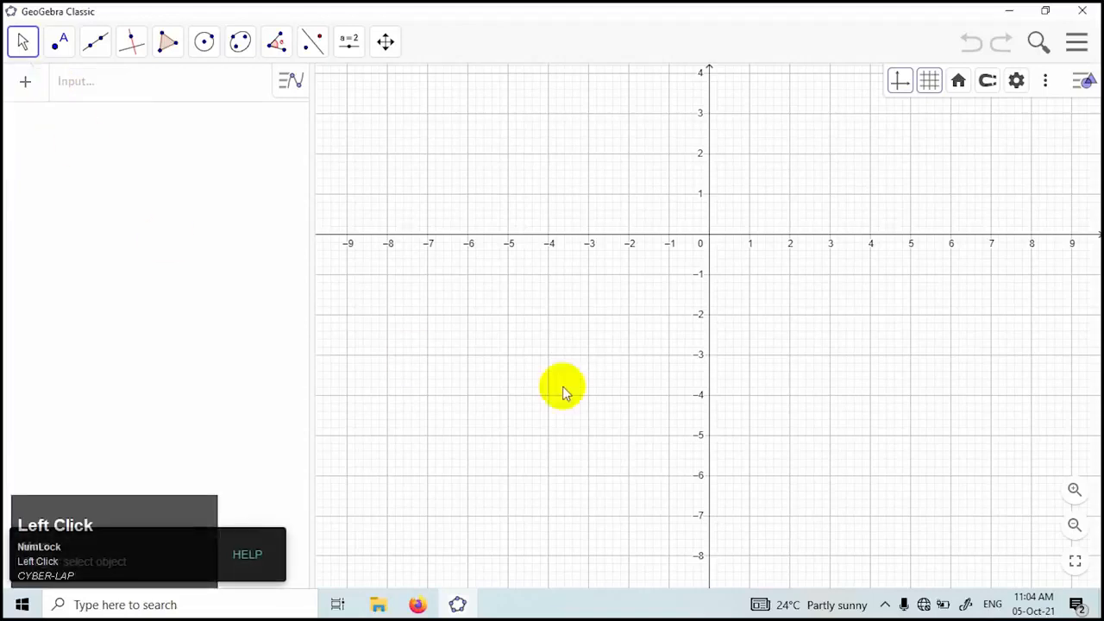
# Pan the coordinate plane with the Move tool until mainly the first quadrant fills the graphics view.
pyautogui.moveTo(680, 347); pyautogui.dragTo(610, 333)
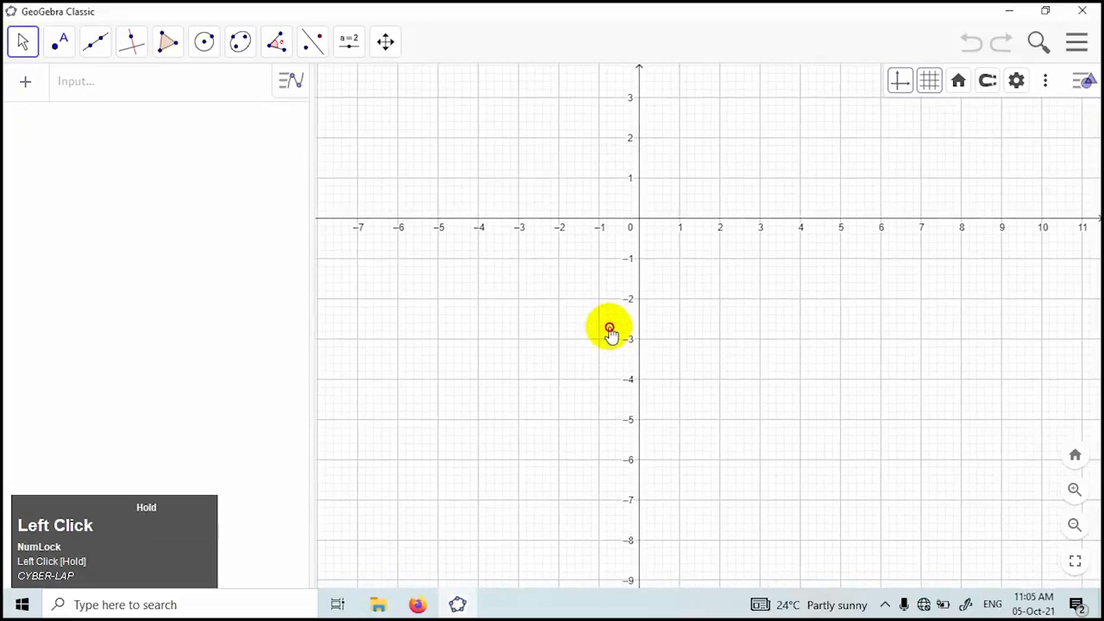
pyautogui.moveTo(610, 332); pyautogui.dragTo(572, 371)
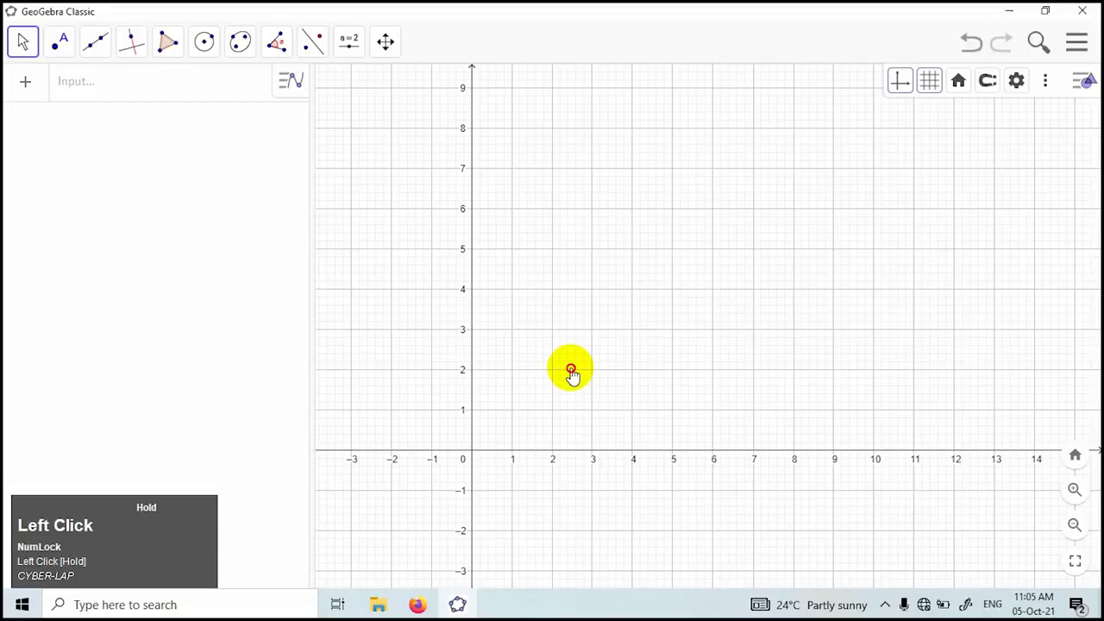
pyautogui.moveTo(687, 325); pyautogui.dragTo(628, 366)
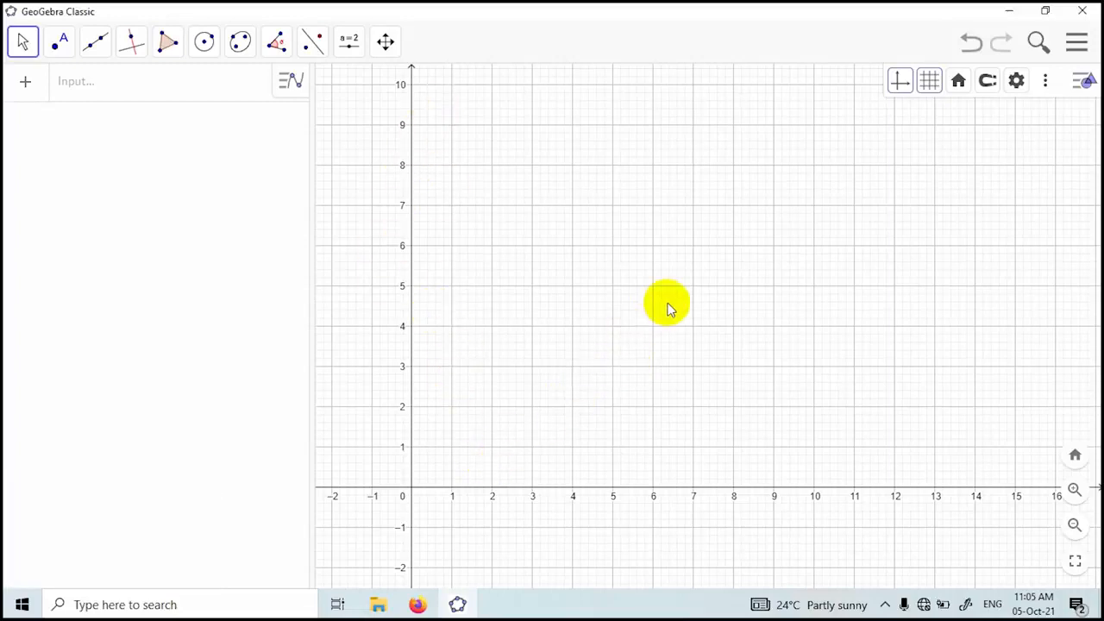
pyautogui.moveTo(655, 192); pyautogui.dragTo(623, 227)
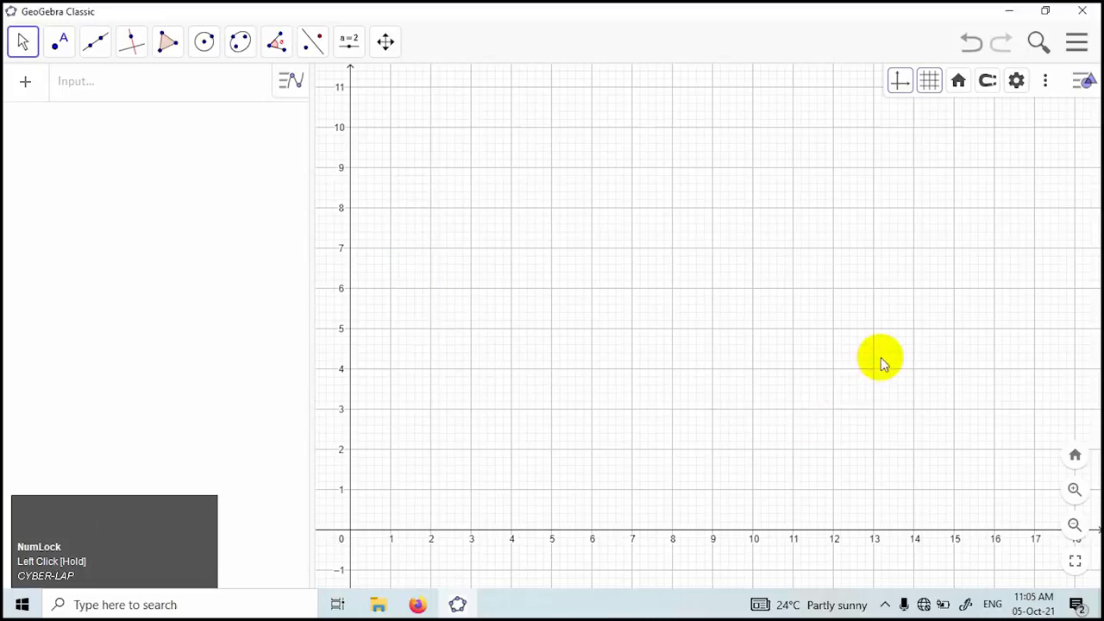
# Sketch a curved function with the Freehand Shape tool, running from about (1.5, 4.5) to (9.8, 9.3).
pyautogui.click(23, 41)
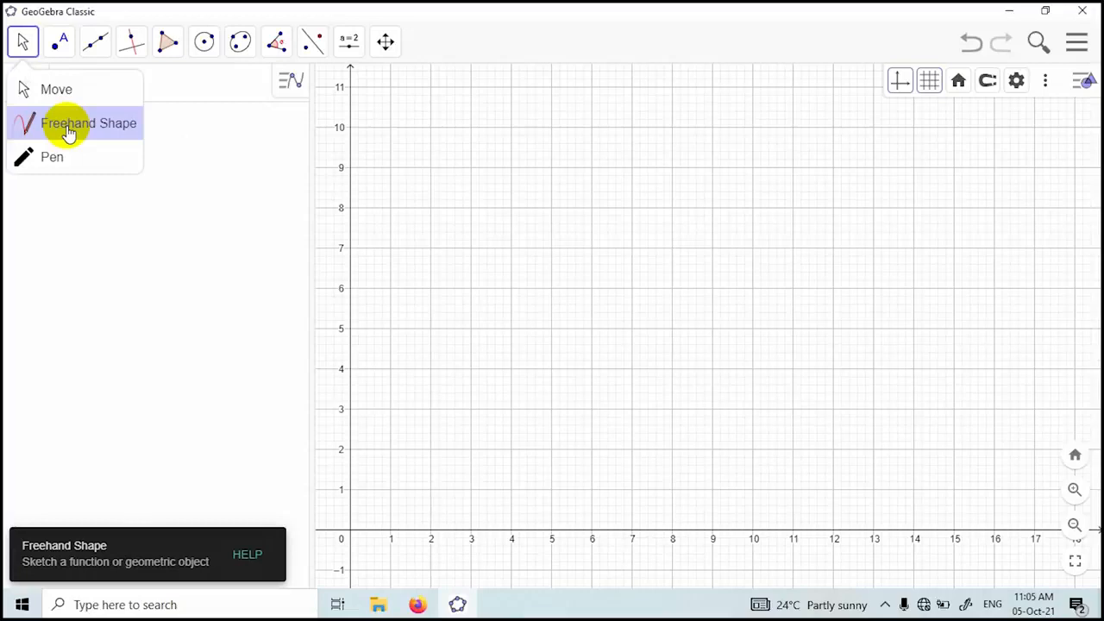
pyautogui.click(70, 130)
pyautogui.moveTo(408, 350); pyautogui.dragTo(496, 207)
pyautogui.moveTo(602, 144); pyautogui.dragTo(744, 155)
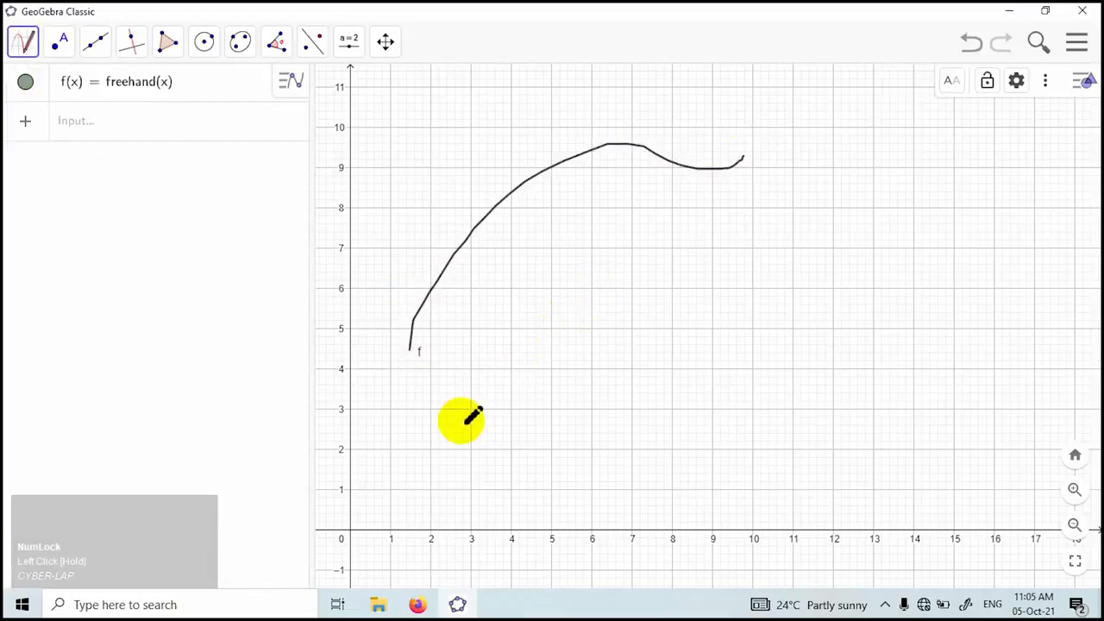
pyautogui.moveTo(462, 419)
pyautogui.mouseDown()
pyautogui.moveTo(937, 155)
pyautogui.moveTo(523, 394)
pyautogui.moveTo(533, 364)
pyautogui.mouseUp()
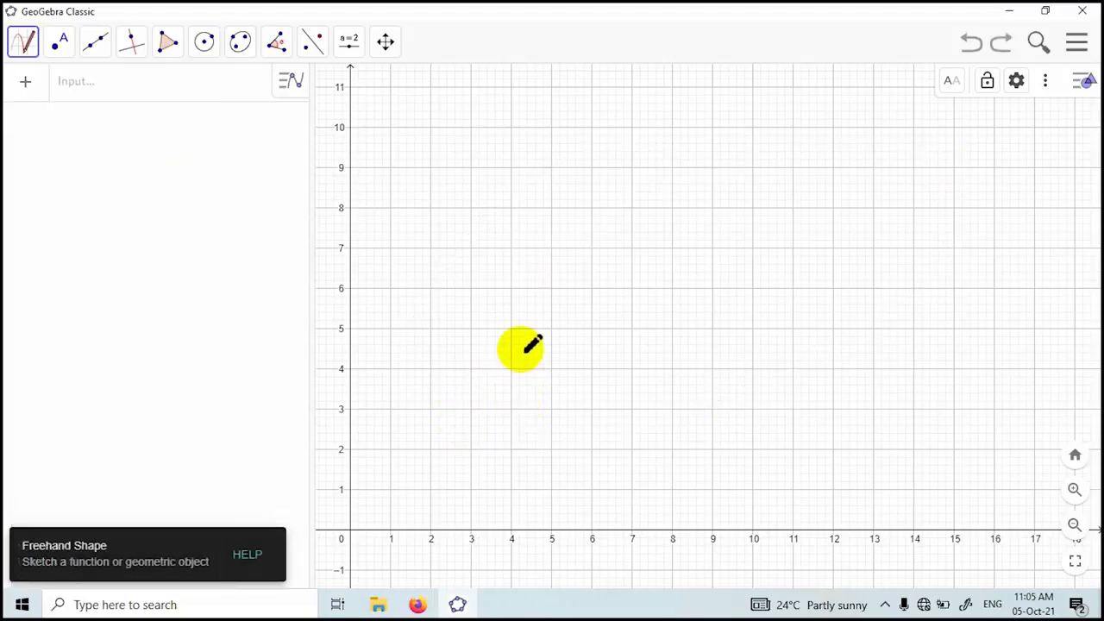
# Sketch a freehand circle of radius about 3.6 around (7.6, 4.8) and a smaller tilted ellipse about 5 units wide near (14.6, 7.2).
pyautogui.moveTo(527, 306)
pyautogui.mouseDown()
pyautogui.moveTo(601, 197)
pyautogui.moveTo(784, 278)
pyautogui.moveTo(709, 457)
pyautogui.moveTo(587, 488)
pyautogui.moveTo(532, 382)
pyautogui.moveTo(528, 306)
pyautogui.mouseUp()
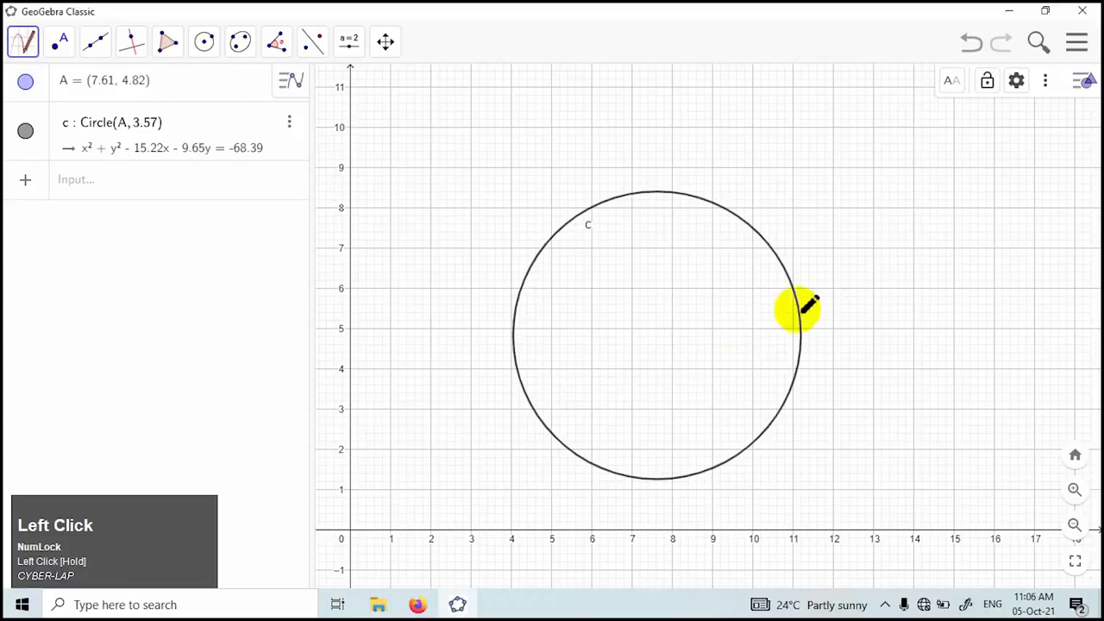
pyautogui.moveTo(1021, 158)
pyautogui.mouseDown()
pyautogui.moveTo(956, 163)
pyautogui.moveTo(831, 263)
pyautogui.moveTo(1022, 276)
pyautogui.moveTo(1020, 160)
pyautogui.mouseUp()
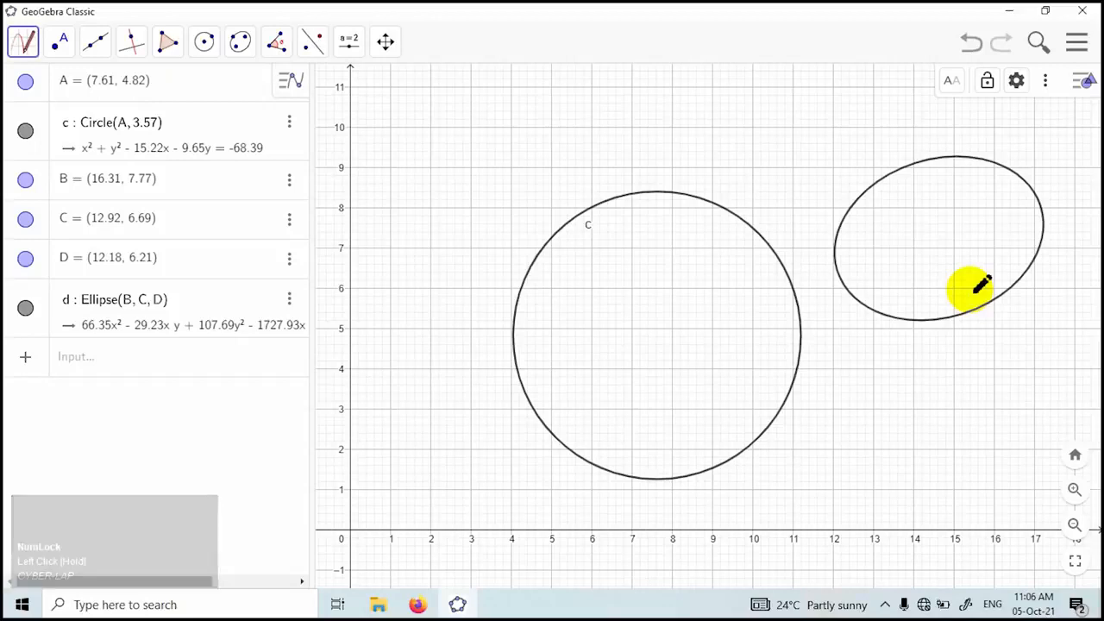
# Sketch a straight segment freehand from about (0.3, 6.5) to (14.6, 10.4), along the upper side of the circle.
pyautogui.moveTo(366, 264); pyautogui.dragTo(936, 110)
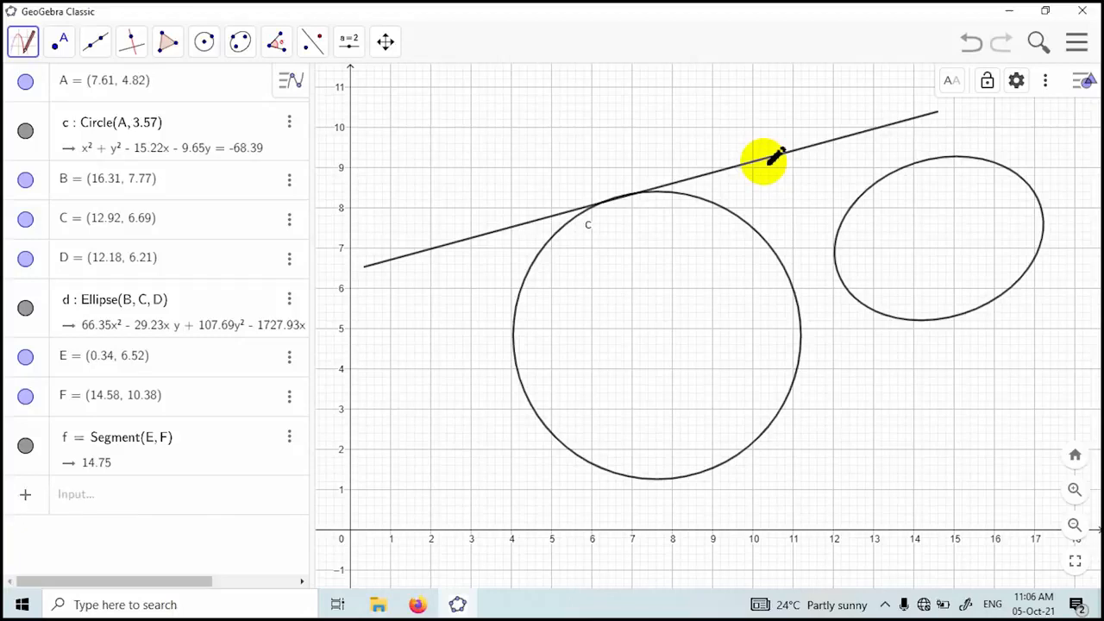
# Draw two wavy black strokes with the Pen tool across the circle's lower-left edge, at heights of about y = 5 and y = 3.
pyautogui.click(23, 40)
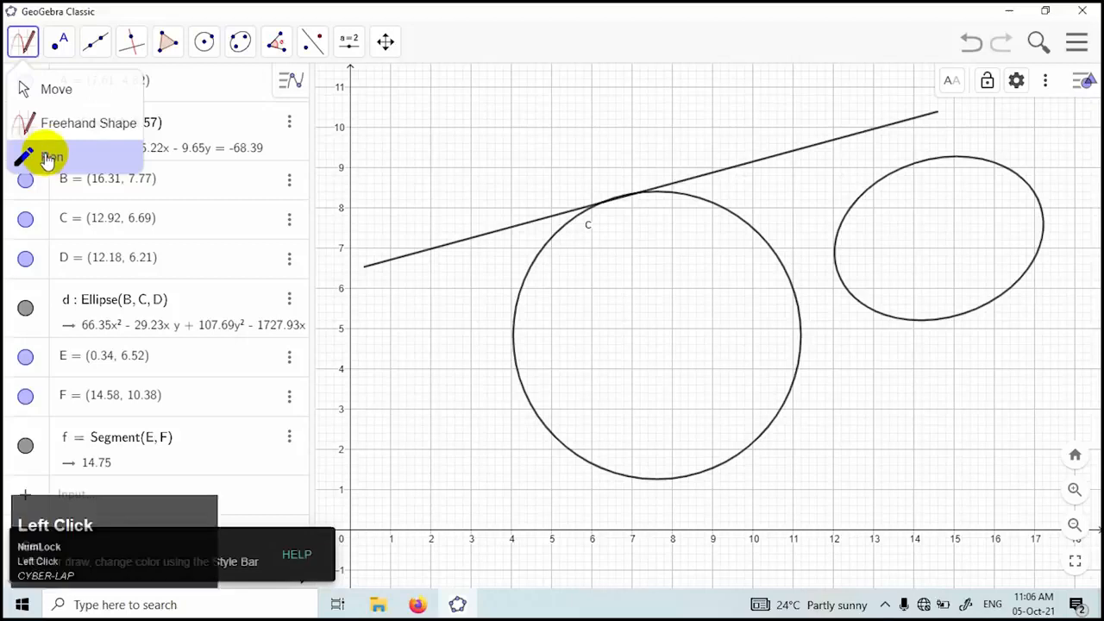
pyautogui.click(43, 153)
pyautogui.moveTo(454, 350)
pyautogui.mouseDown()
pyautogui.moveTo(547, 316)
pyautogui.moveTo(547, 328)
pyautogui.mouseUp()
pyautogui.moveTo(458, 412); pyautogui.dragTo(591, 407)
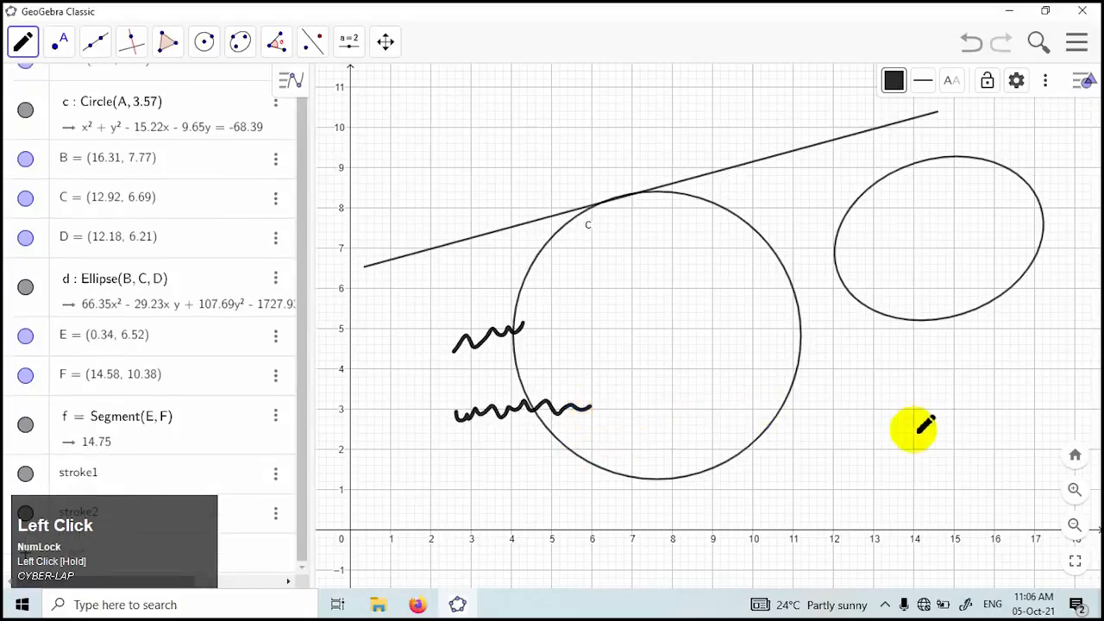
# Set the pen color to blue and draw two short strokes, one inside the ellipse and one across its lower edge.
pyautogui.click(894, 82)
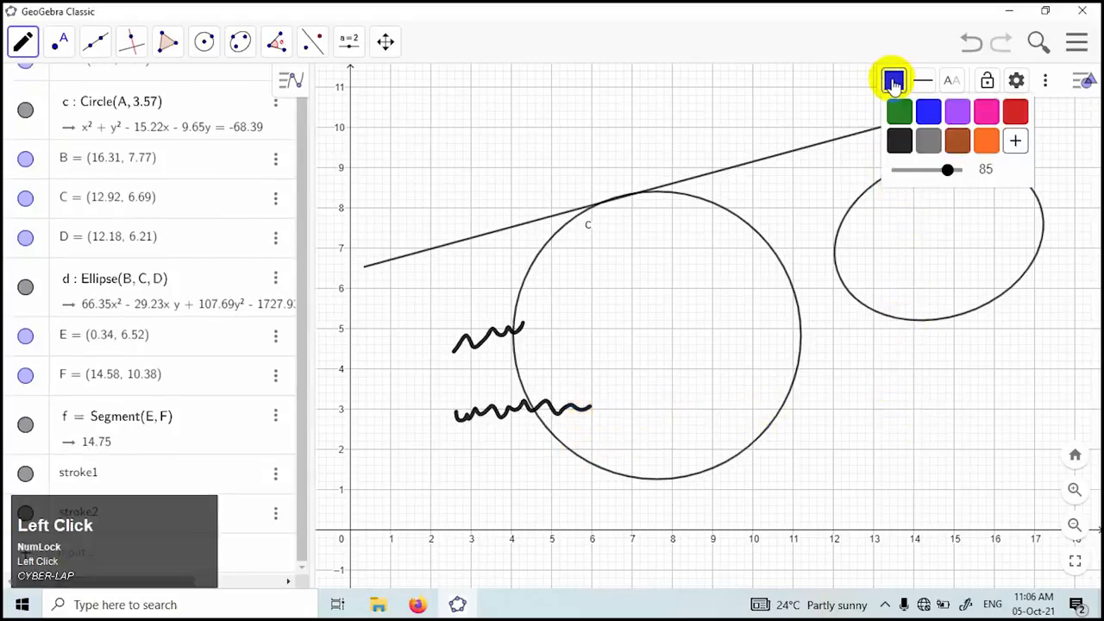
pyautogui.click(928, 111)
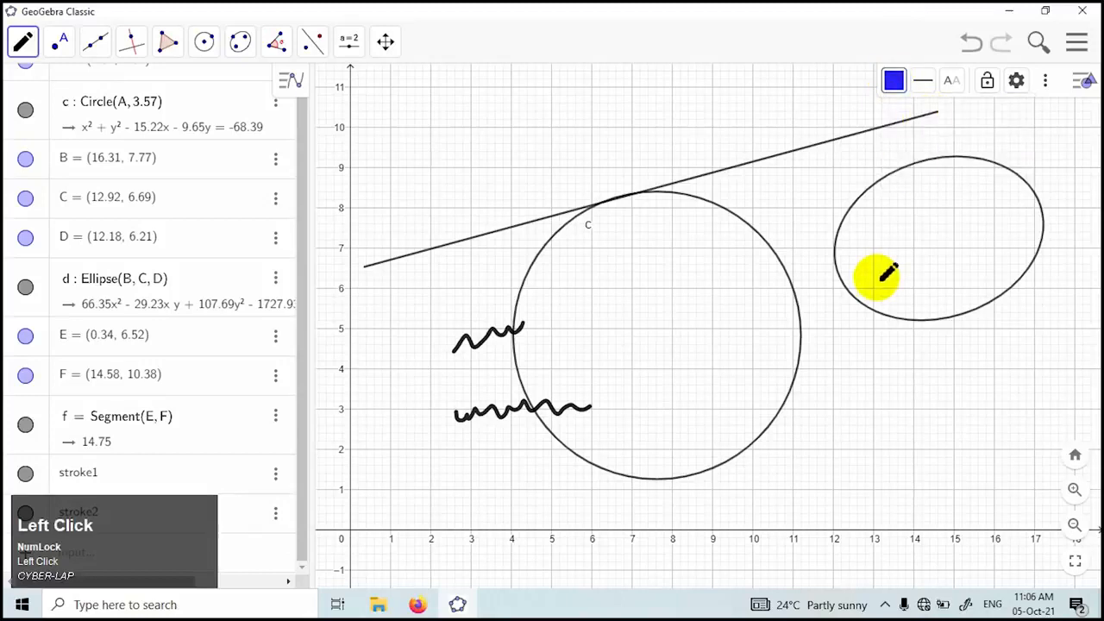
pyautogui.moveTo(877, 276); pyautogui.dragTo(923, 266)
pyautogui.moveTo(870, 338); pyautogui.dragTo(910, 308)
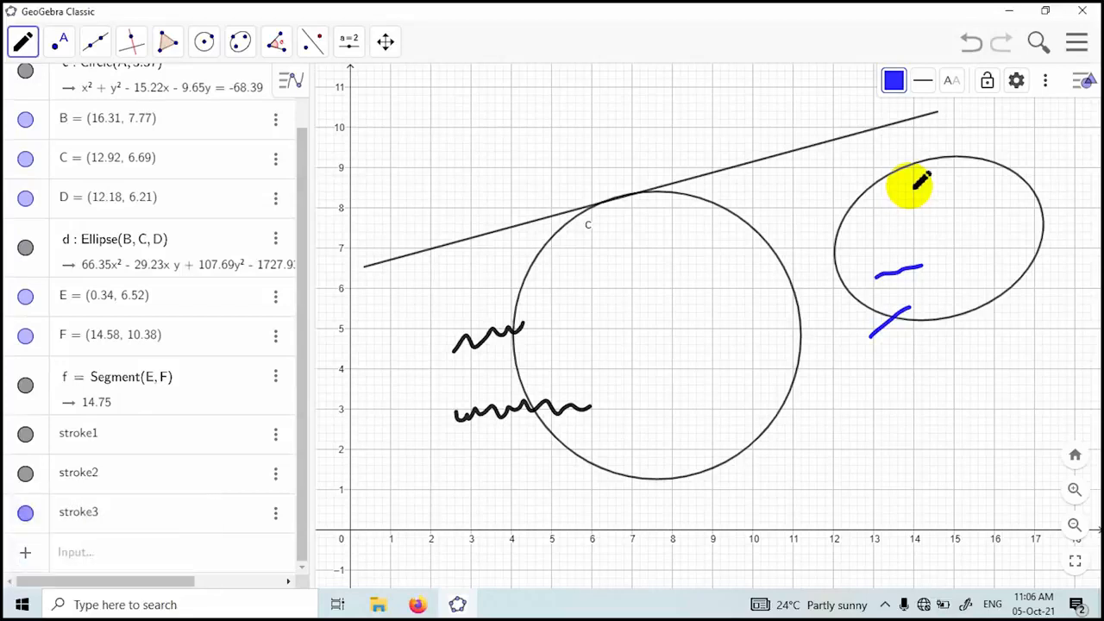
# Erase the segment, circle, pen strokes and ellipse one by one with the Delete tool, and undo these deletions.
pyautogui.click(386, 41)
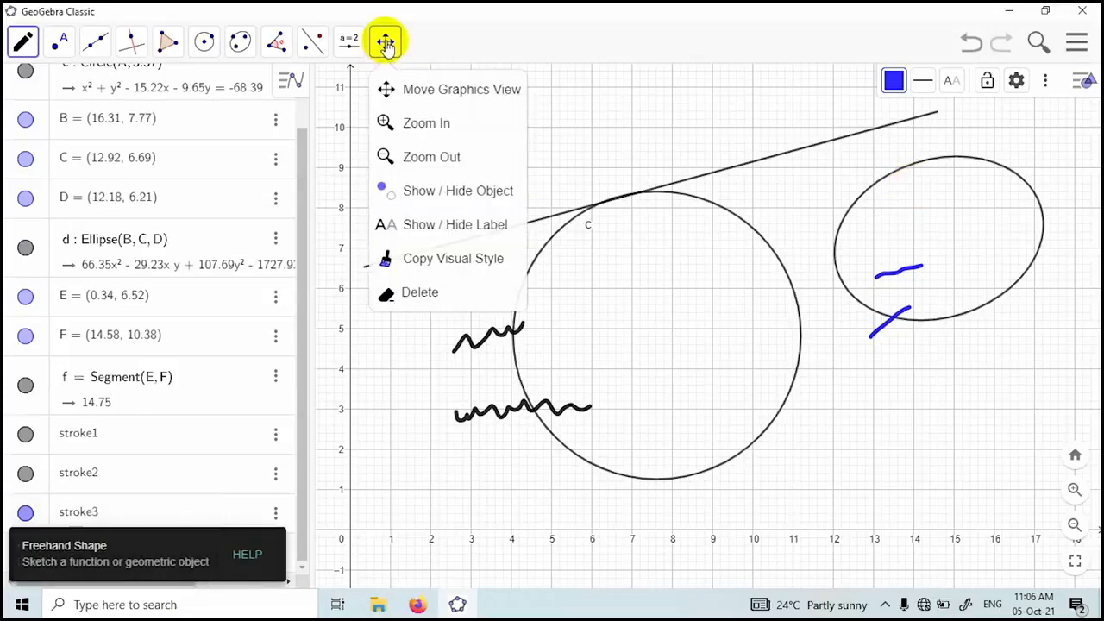
pyautogui.click(386, 42)
pyautogui.click(386, 41)
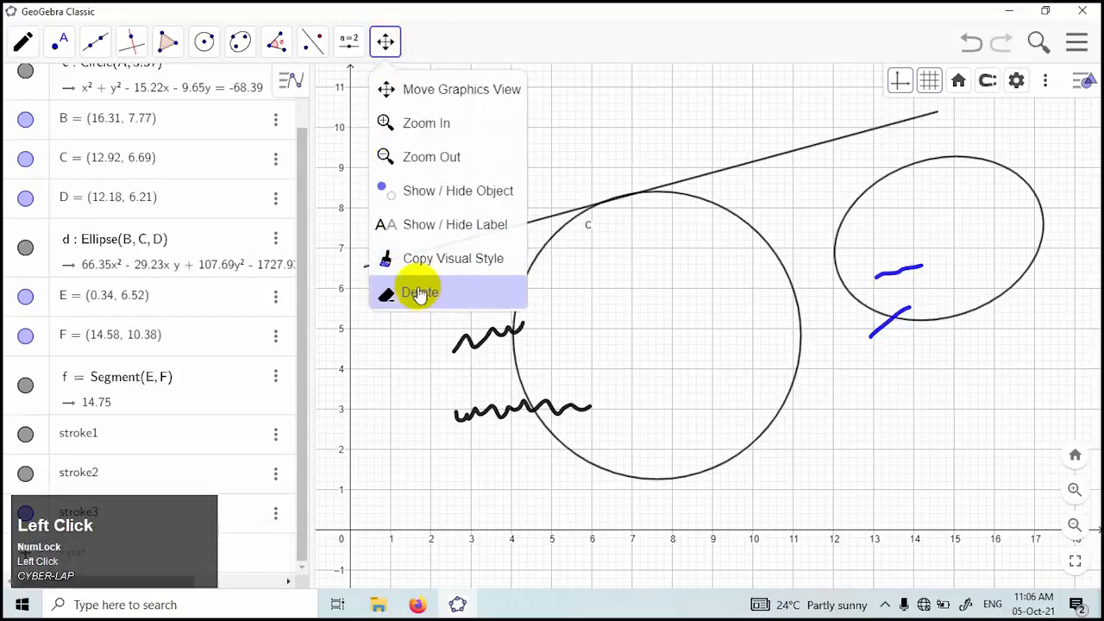
pyautogui.click(420, 293)
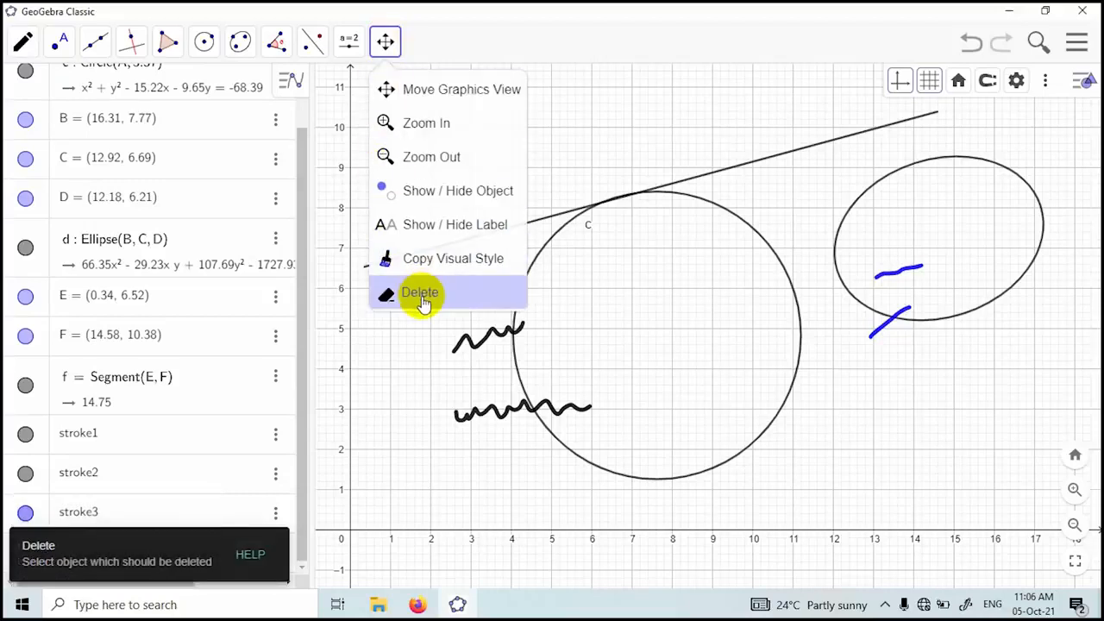
pyautogui.click(420, 293)
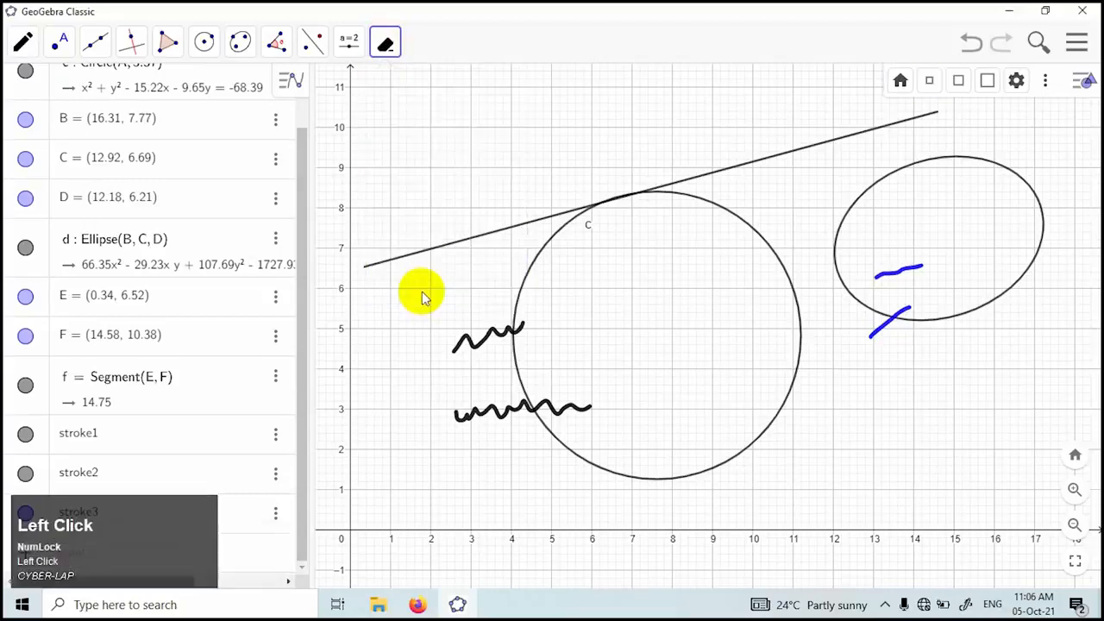
pyautogui.click(527, 225)
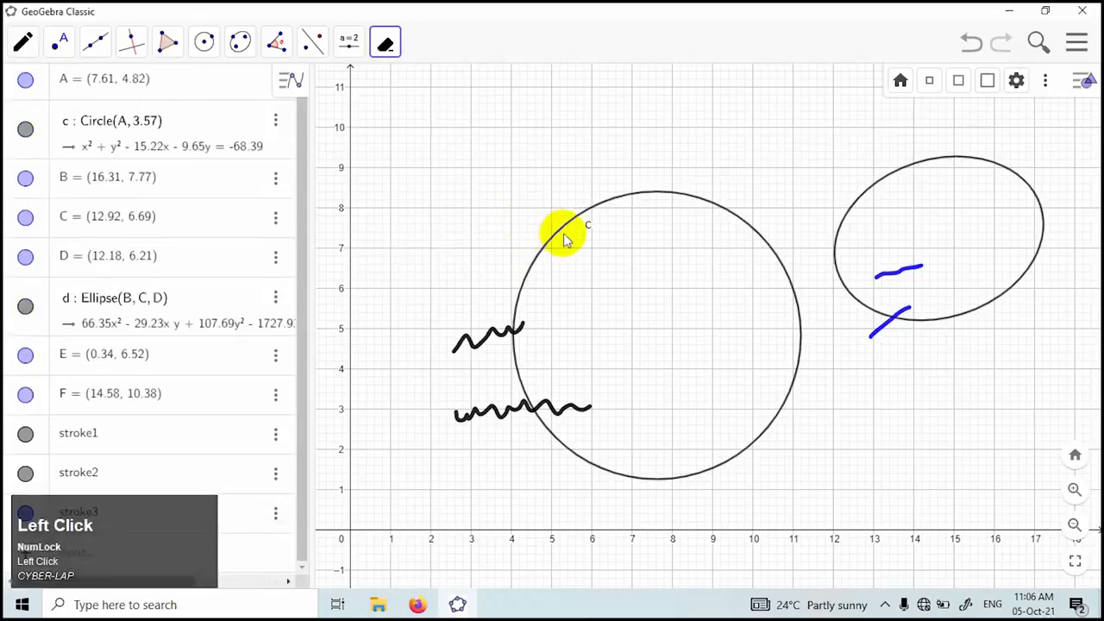
pyautogui.click(561, 231)
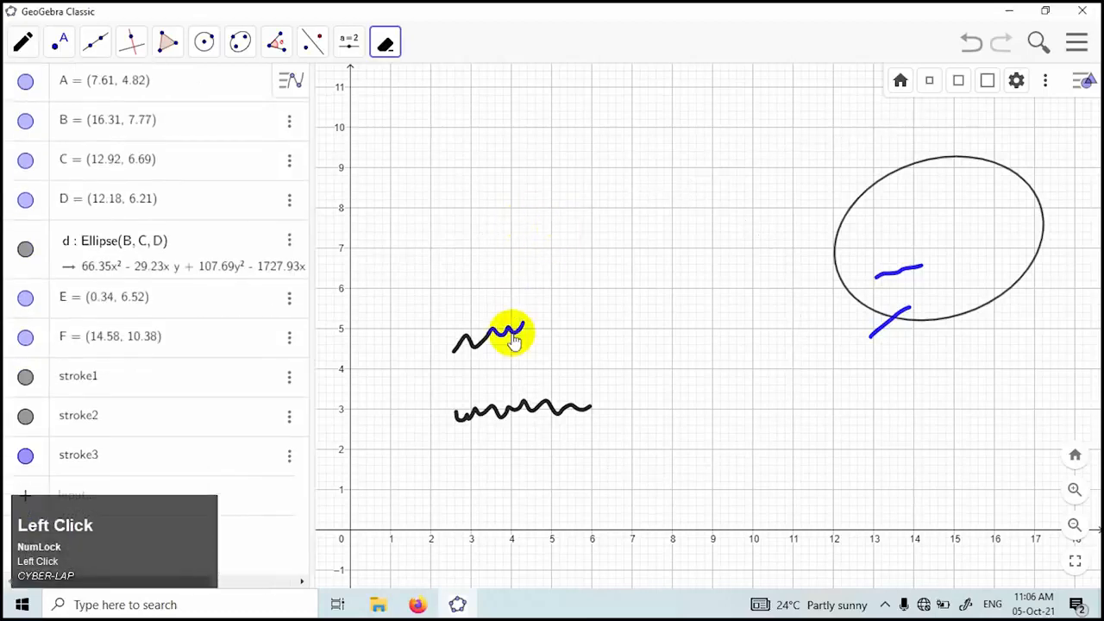
pyautogui.click(512, 326)
pyautogui.click(565, 417)
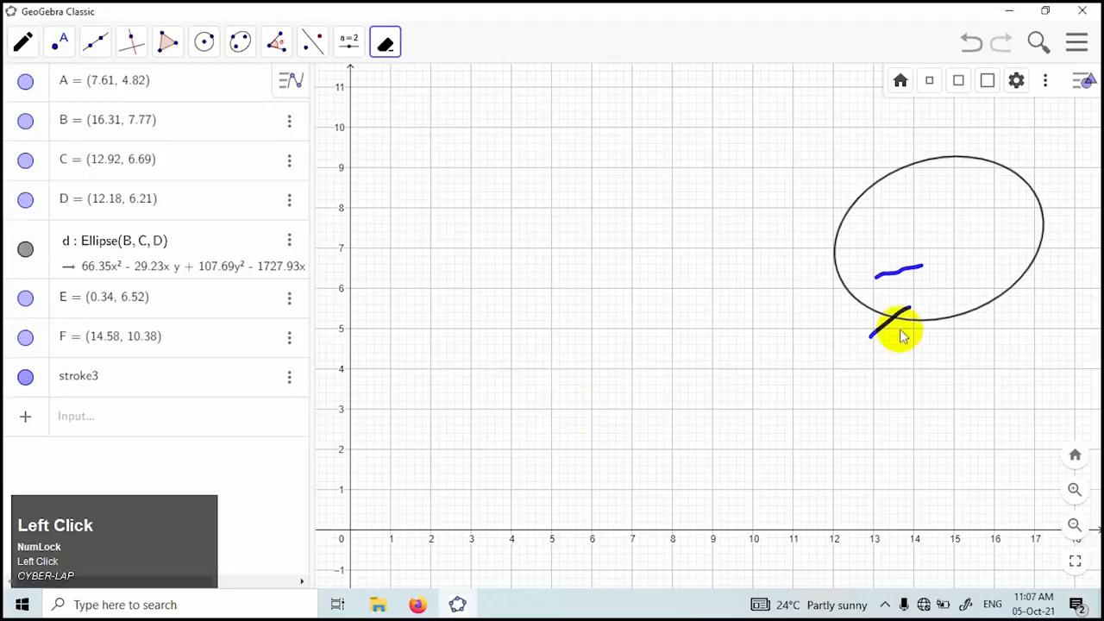
pyautogui.click(899, 325)
pyautogui.click(900, 322)
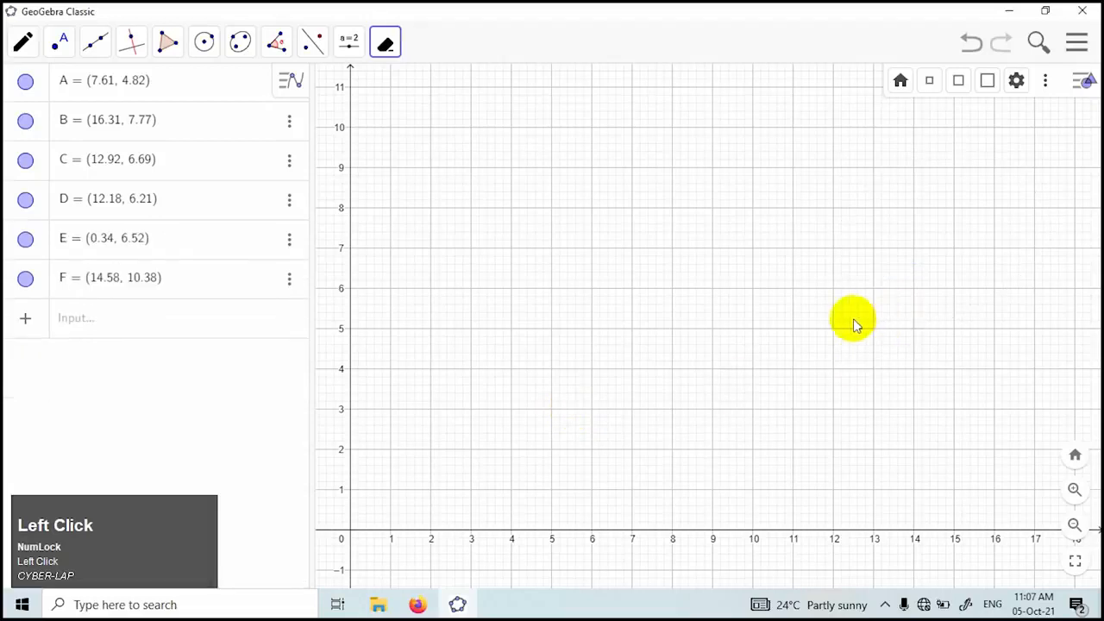
pyautogui.hotkey('ctrl', 'z')
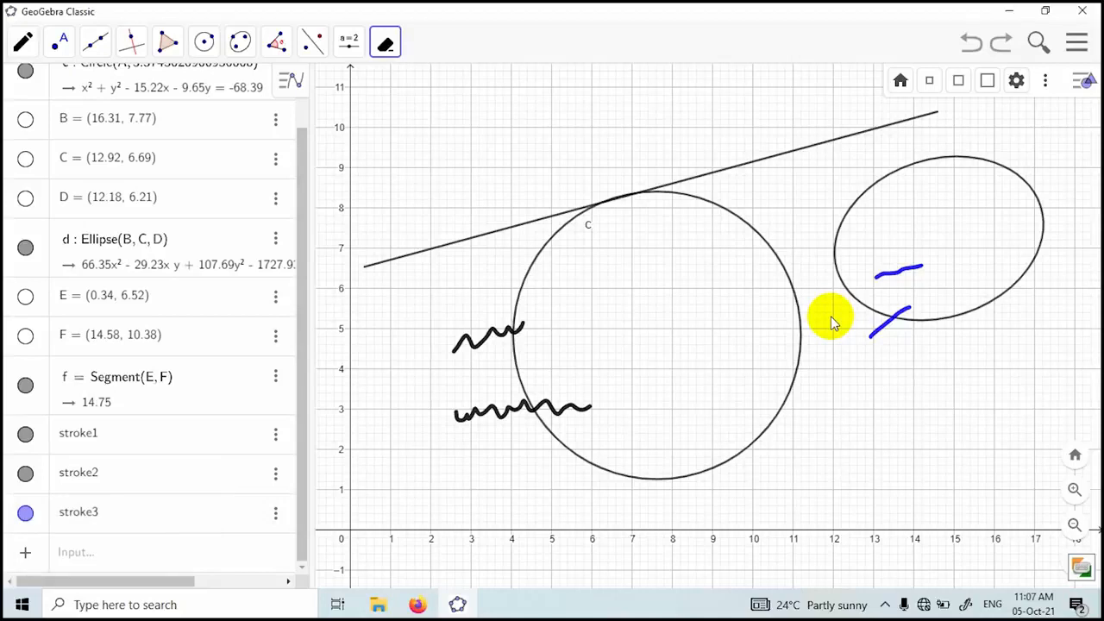
# Select all objects at once and delete them to empty the graphics view.
pyautogui.hotkey('ctrl', 'a')
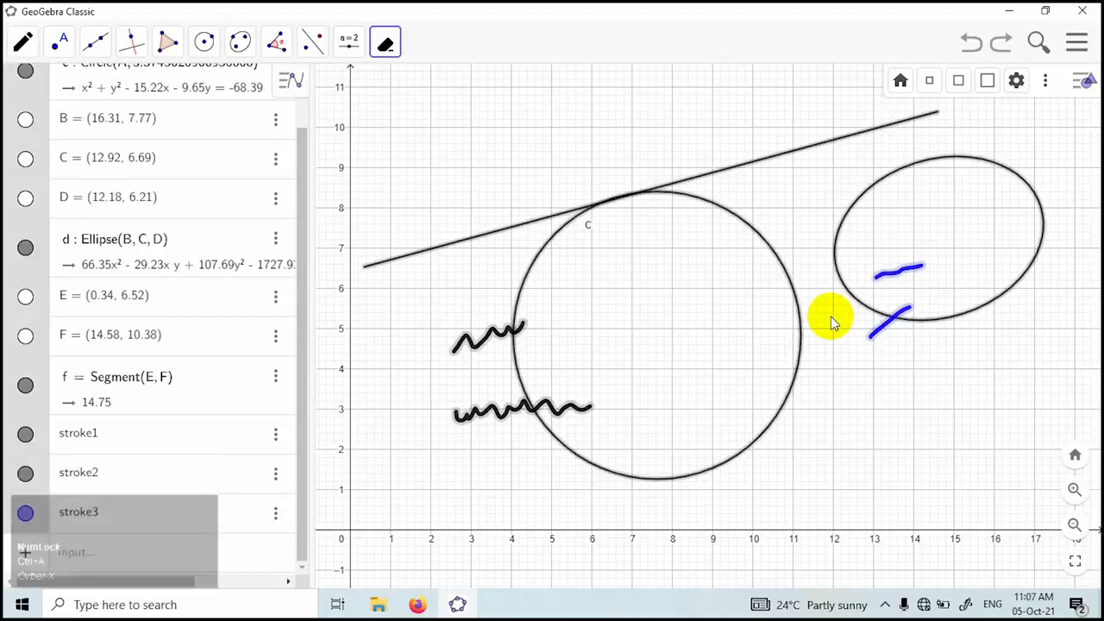
pyautogui.click(399, 52)
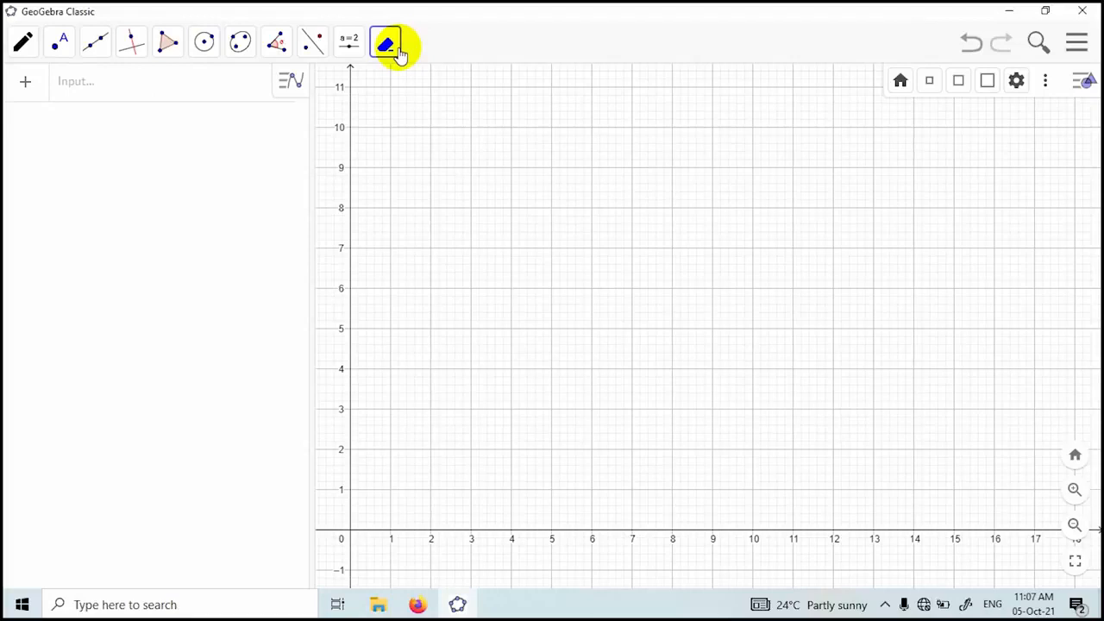
# Place two points with the Point tool, at (6, 4) and (9, 7).
pyautogui.click(58, 45)
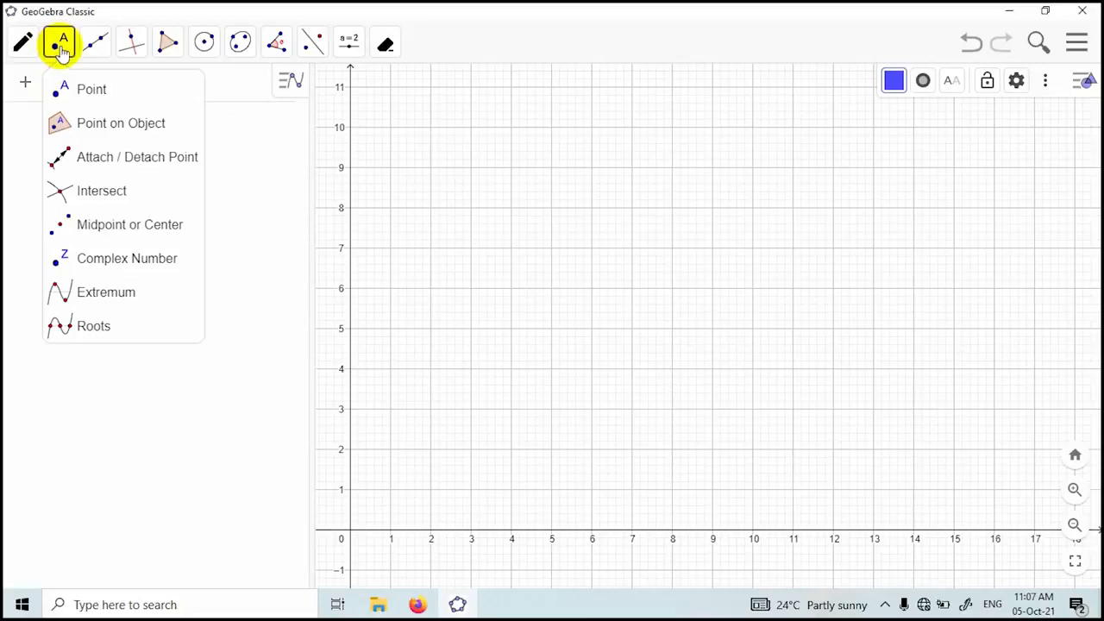
pyautogui.click(60, 49)
pyautogui.click(60, 49)
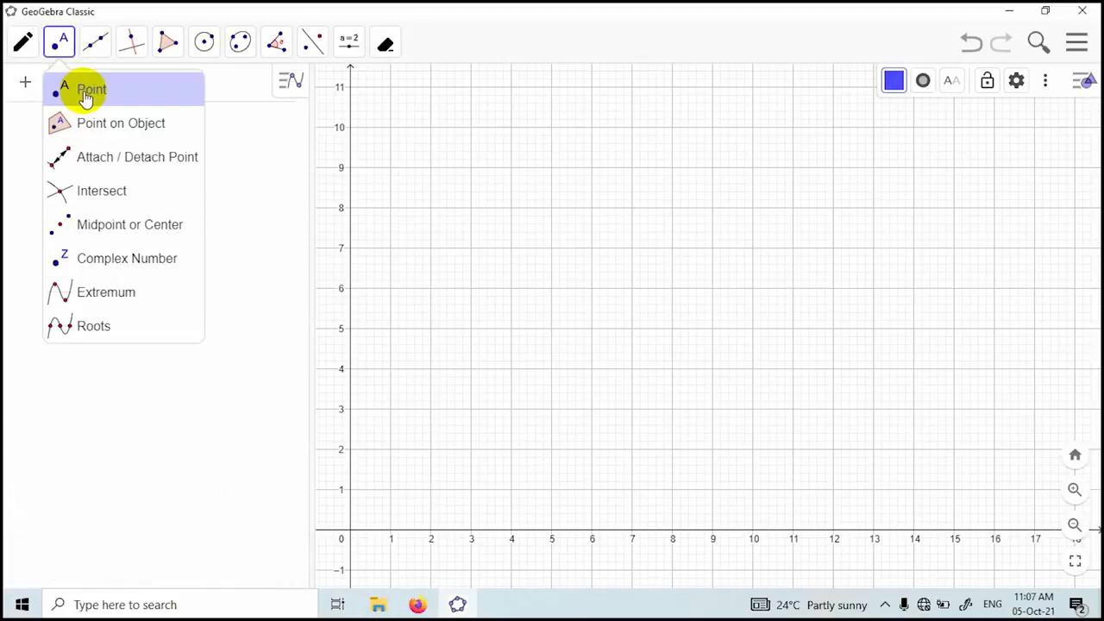
pyautogui.click(85, 95)
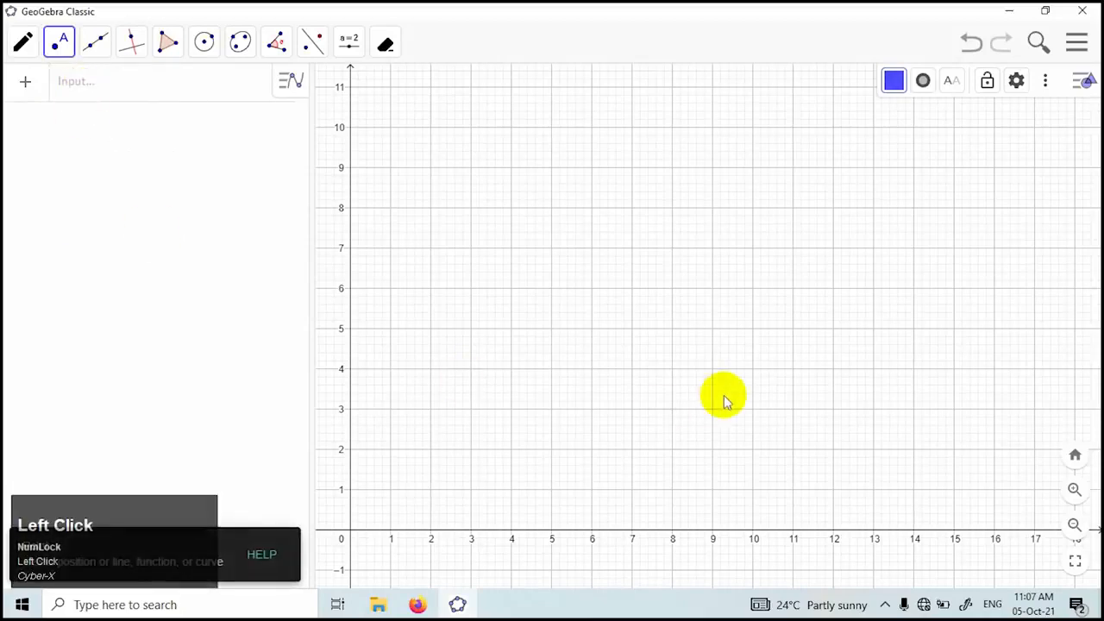
pyautogui.click(591, 370)
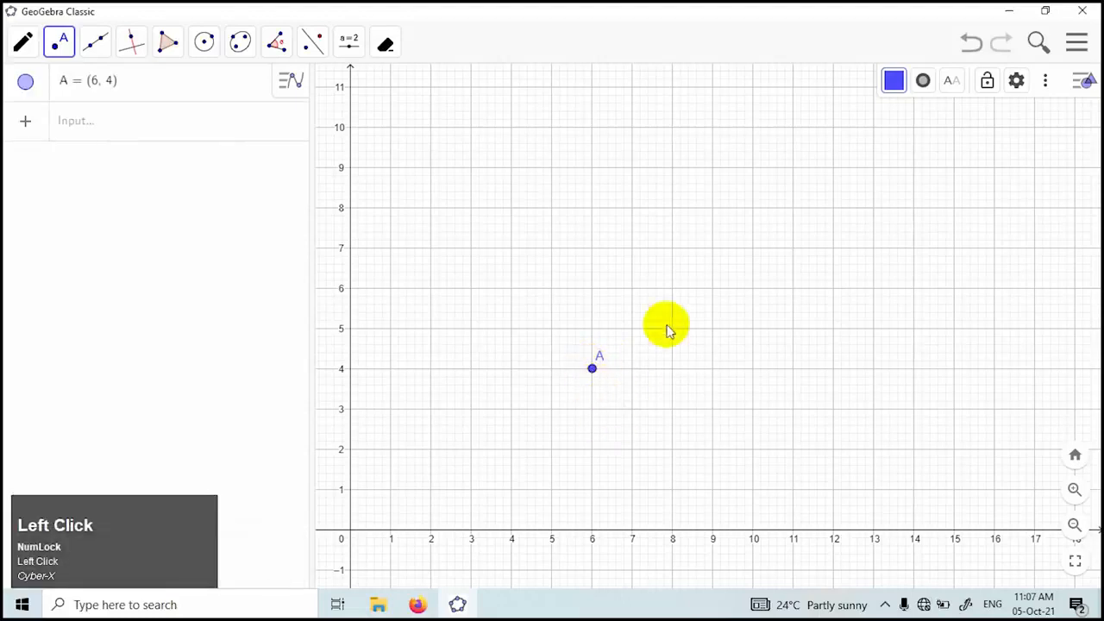
pyautogui.click(713, 249)
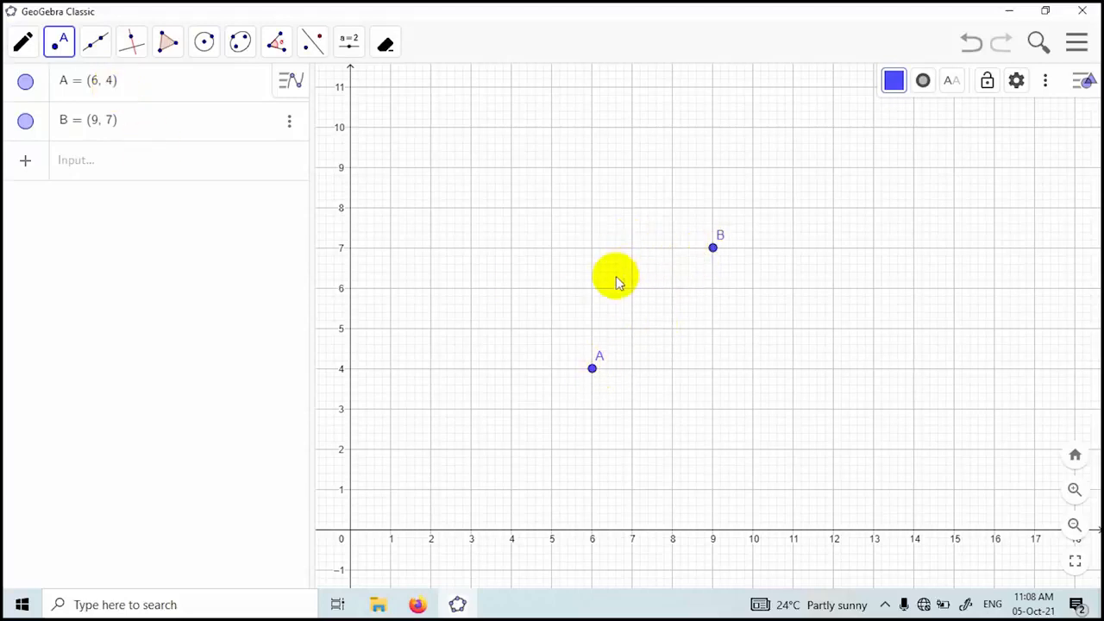
# Connect points A and B with the Segment tool.
pyautogui.click(100, 48)
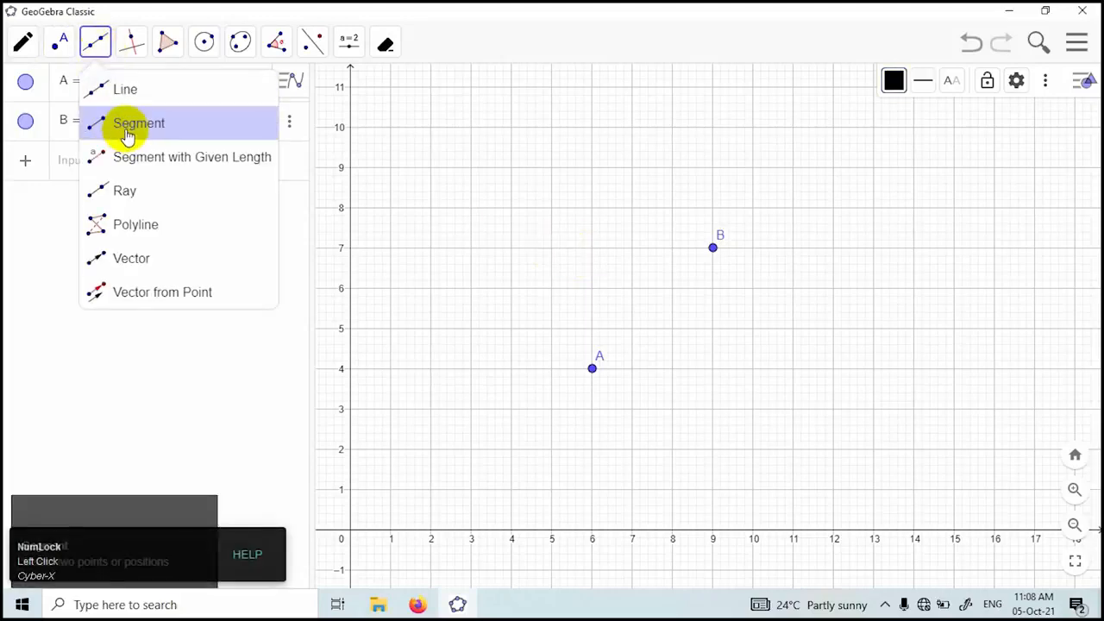
pyautogui.click(123, 127)
pyautogui.click(593, 369)
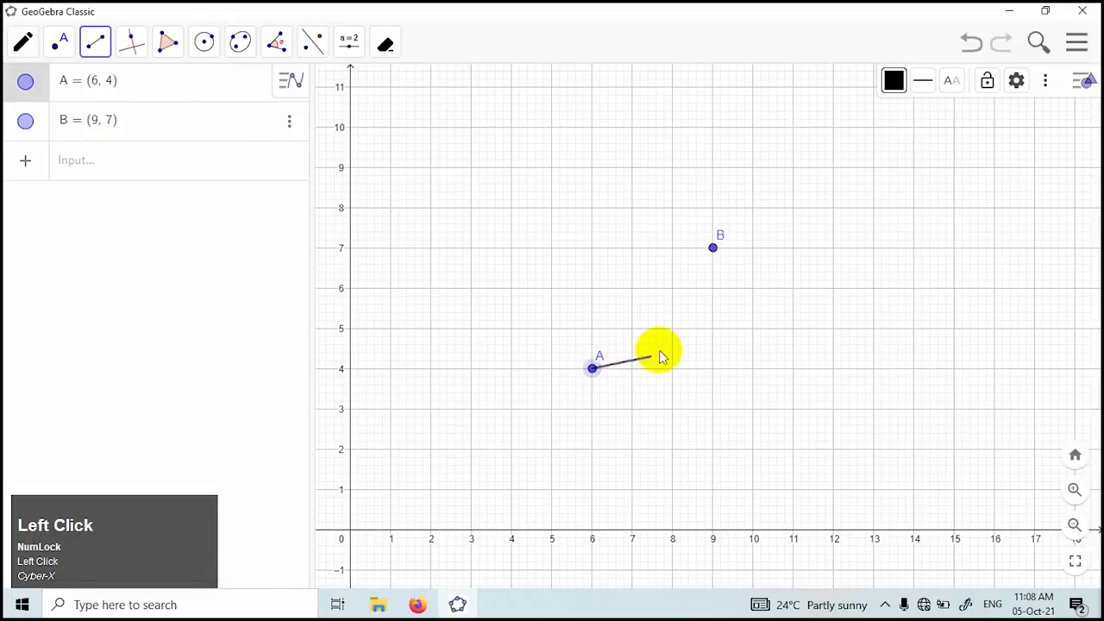
pyautogui.click(713, 249)
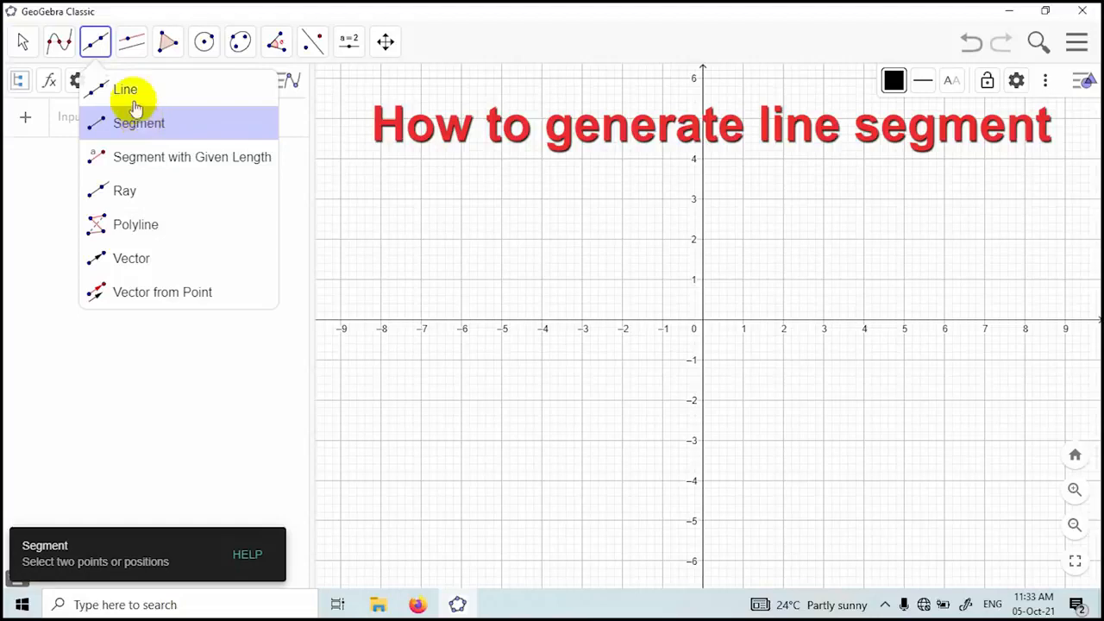
# Draw a horizontal segment with the Segment tool from (-4, 3) to (4, 3) in the empty graphics view.
pyautogui.click(99, 40)
pyautogui.click(91, 48)
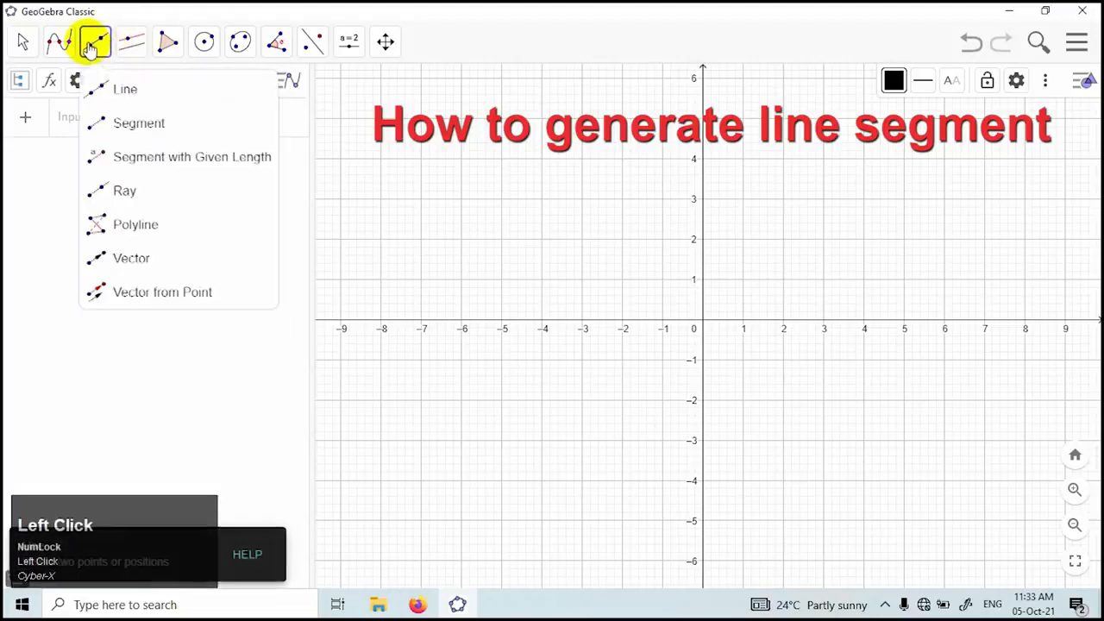
pyautogui.click(129, 127)
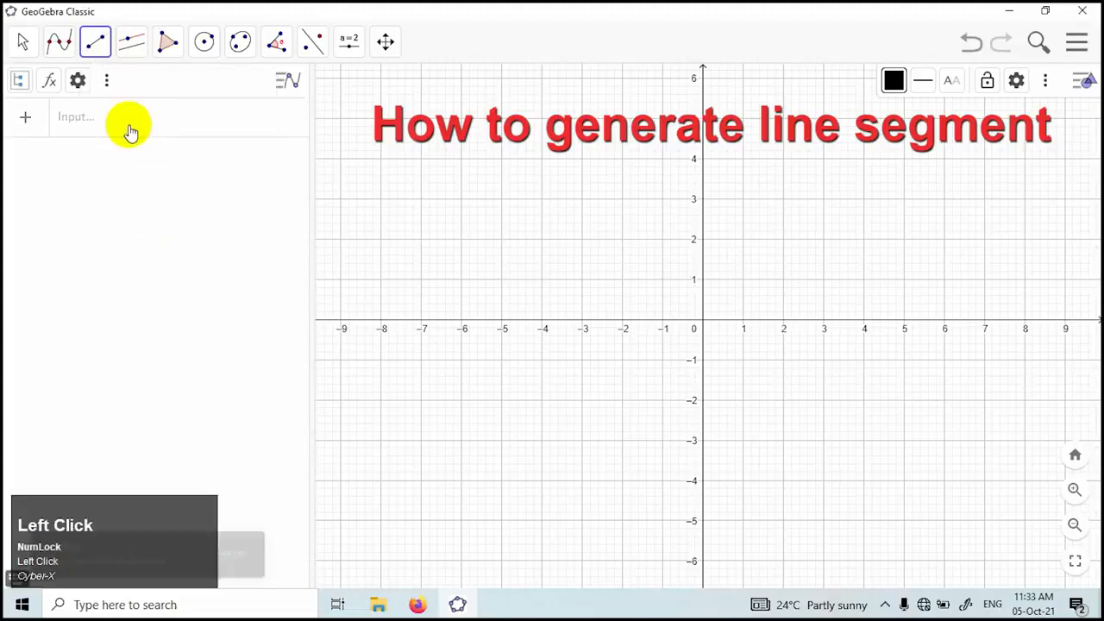
pyautogui.click(540, 199)
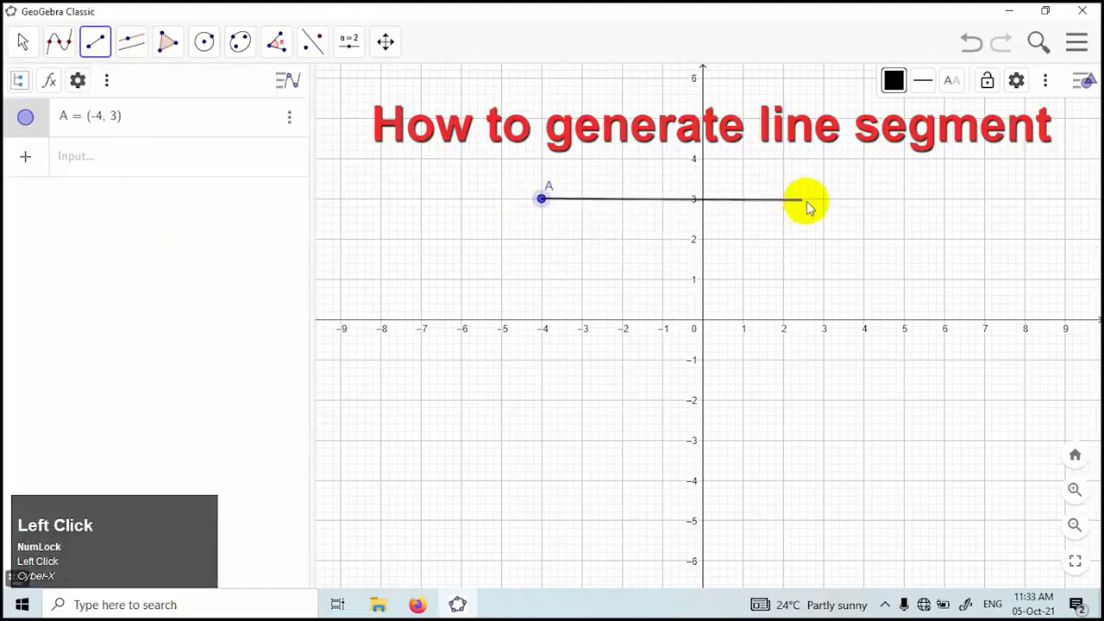
pyautogui.click(863, 199)
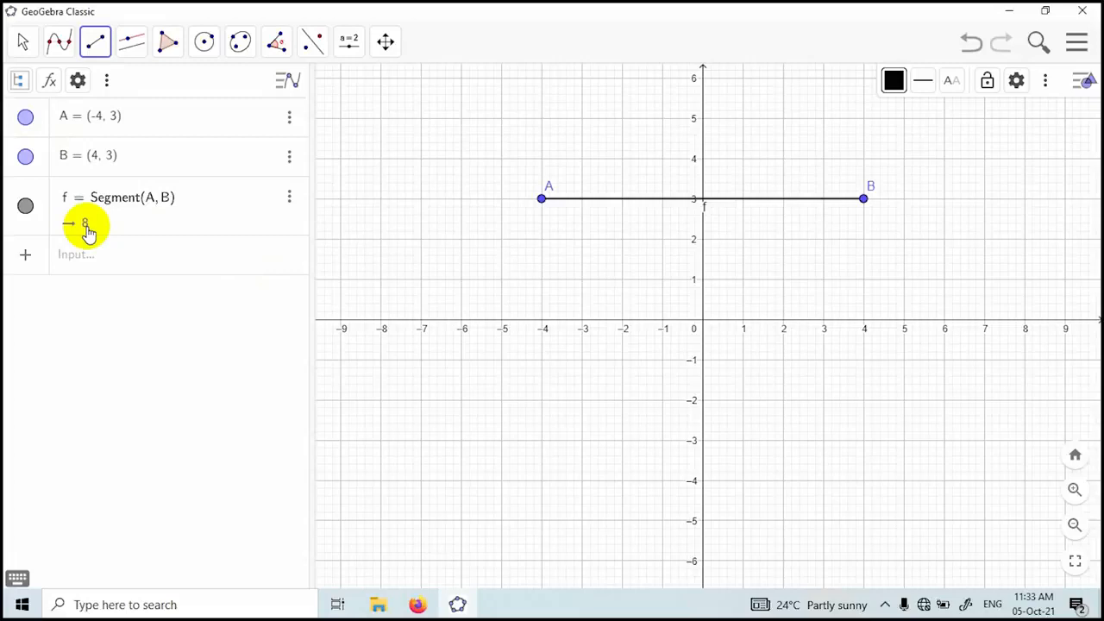
# Use Segment with Given Length to create a segment starting at about (-2.62, 0.66), below the existing one.
pyautogui.click(95, 41)
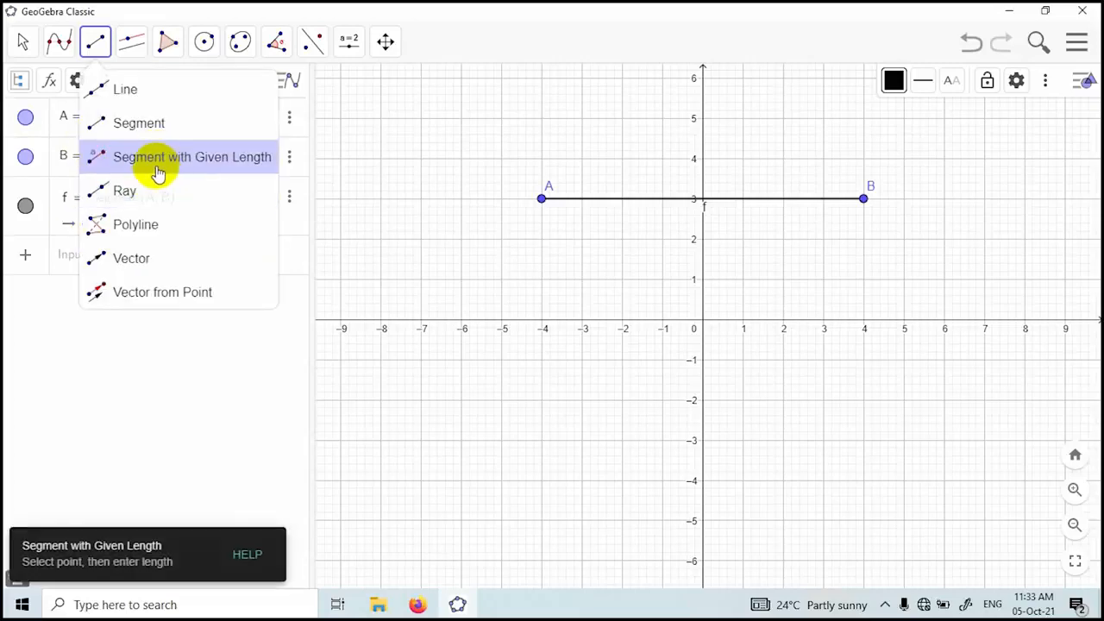
pyautogui.click(156, 166)
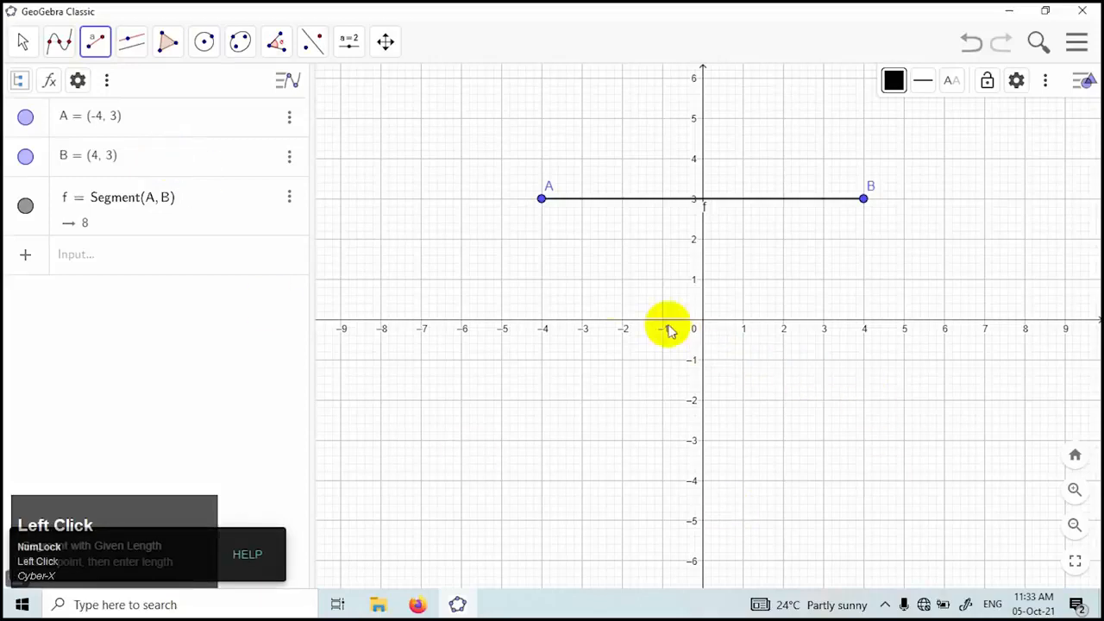
pyautogui.click(598, 302)
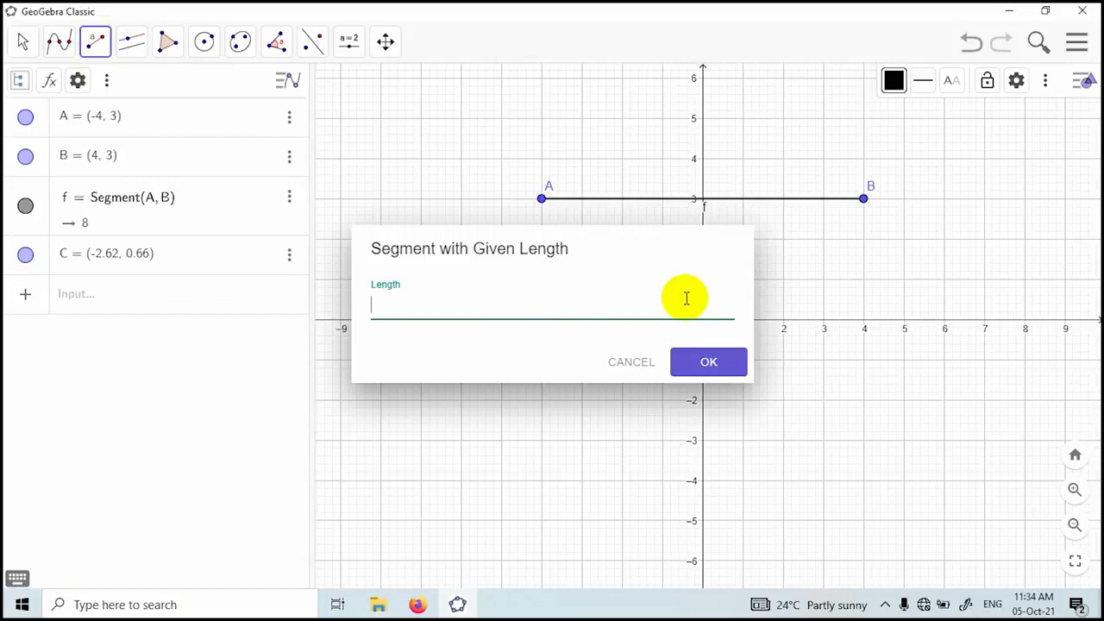
pyautogui.press('Return')
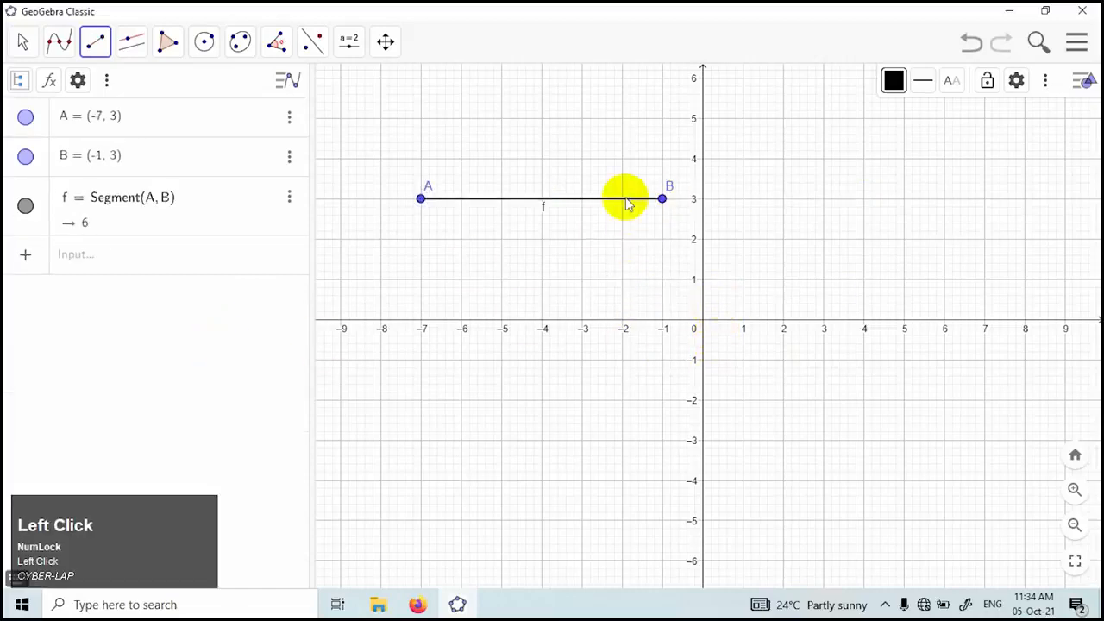
# Construct the perpendicular bisector of the horizontal segment running from (-7, 3) to (-1, 3).
pyautogui.click(97, 47)
pyautogui.click(131, 42)
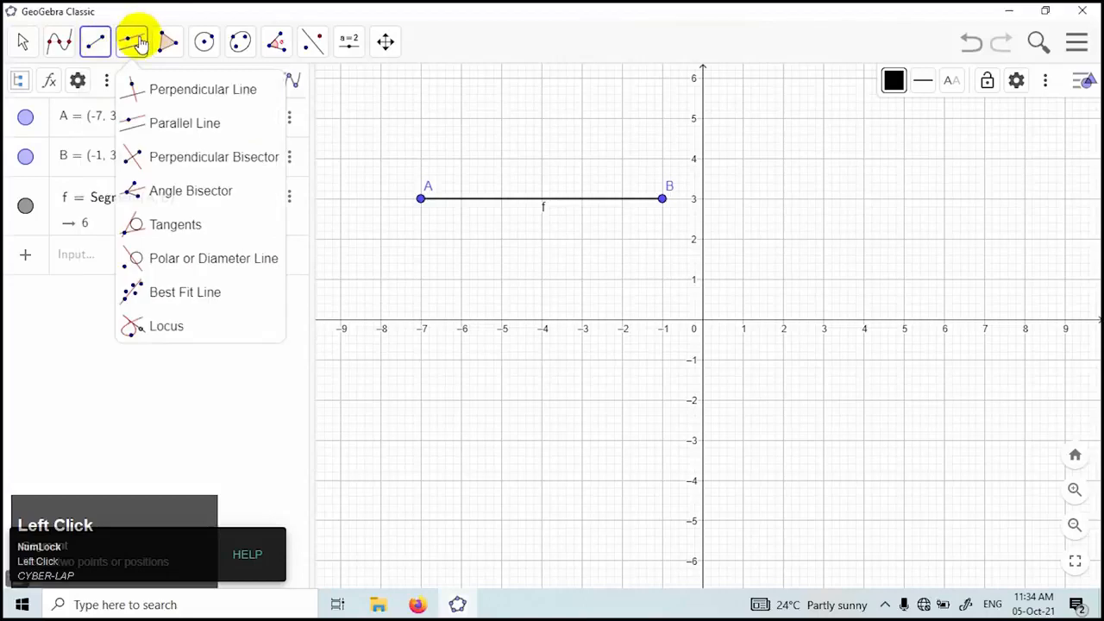
pyautogui.click(164, 121)
pyautogui.click(123, 45)
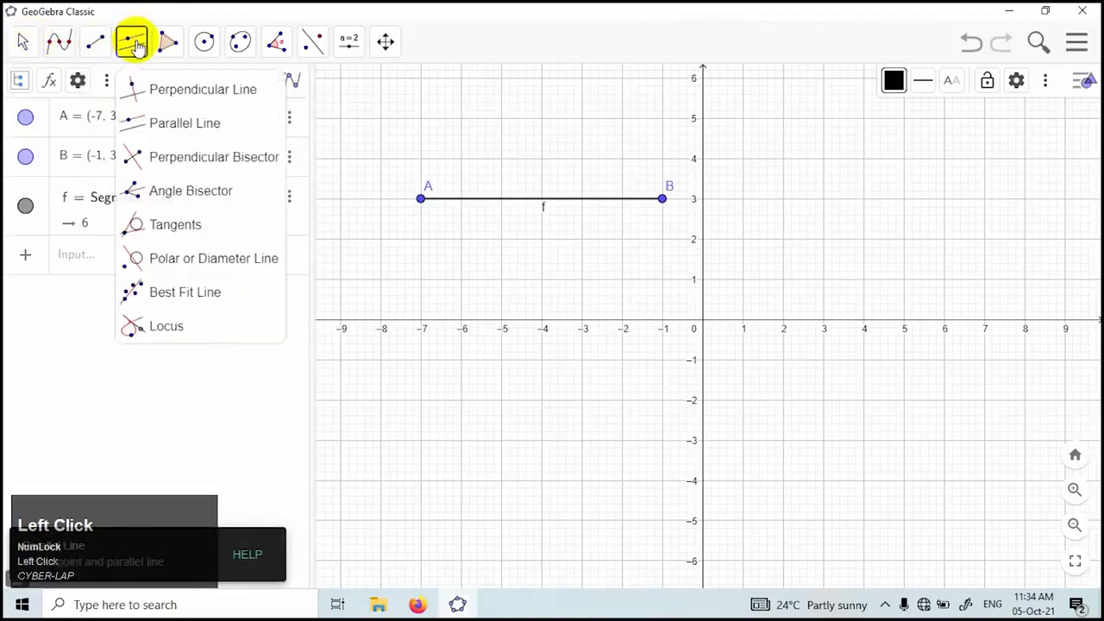
pyautogui.click(177, 164)
pyautogui.click(638, 201)
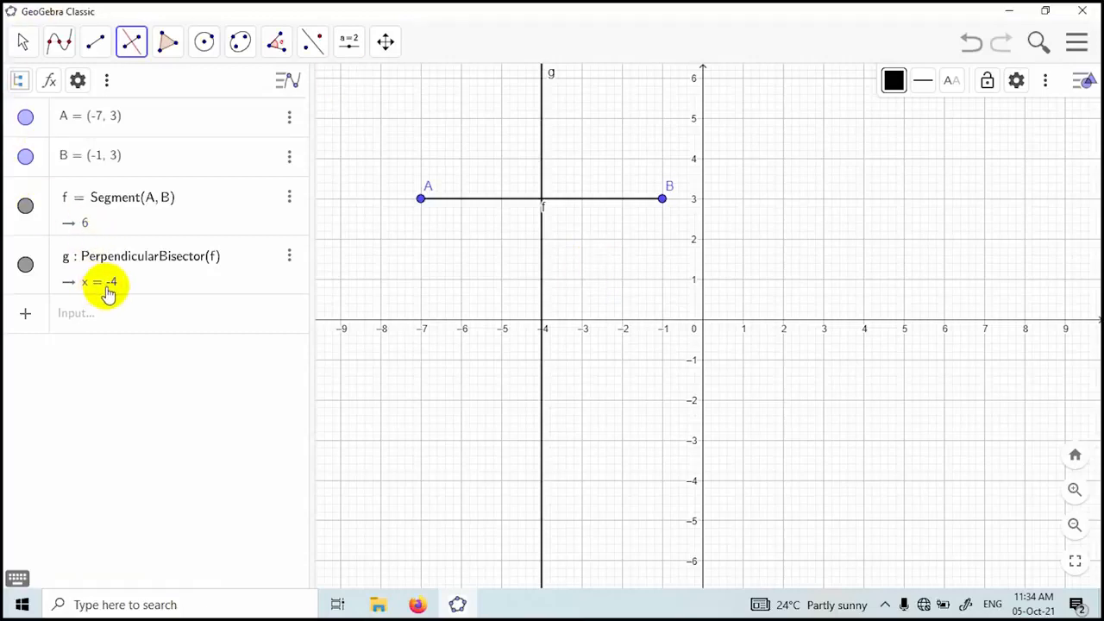
# Mark the intersection of segment AB and its perpendicular bisector with the Intersect tool.
pyautogui.click(21, 41)
pyautogui.click(61, 43)
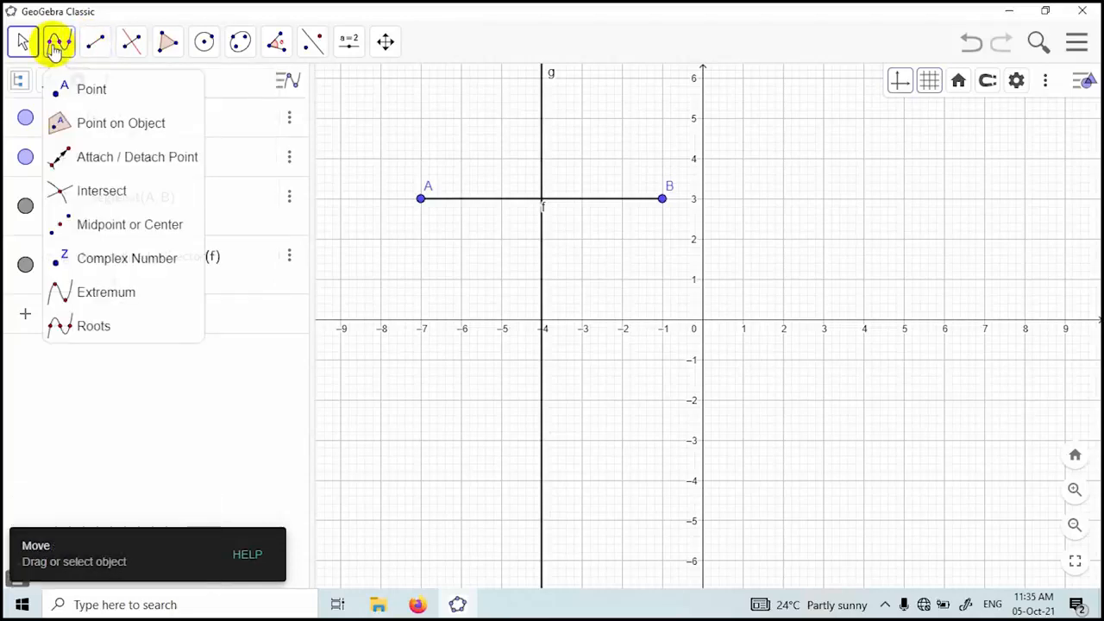
pyautogui.click(54, 49)
pyautogui.click(55, 50)
pyautogui.click(103, 197)
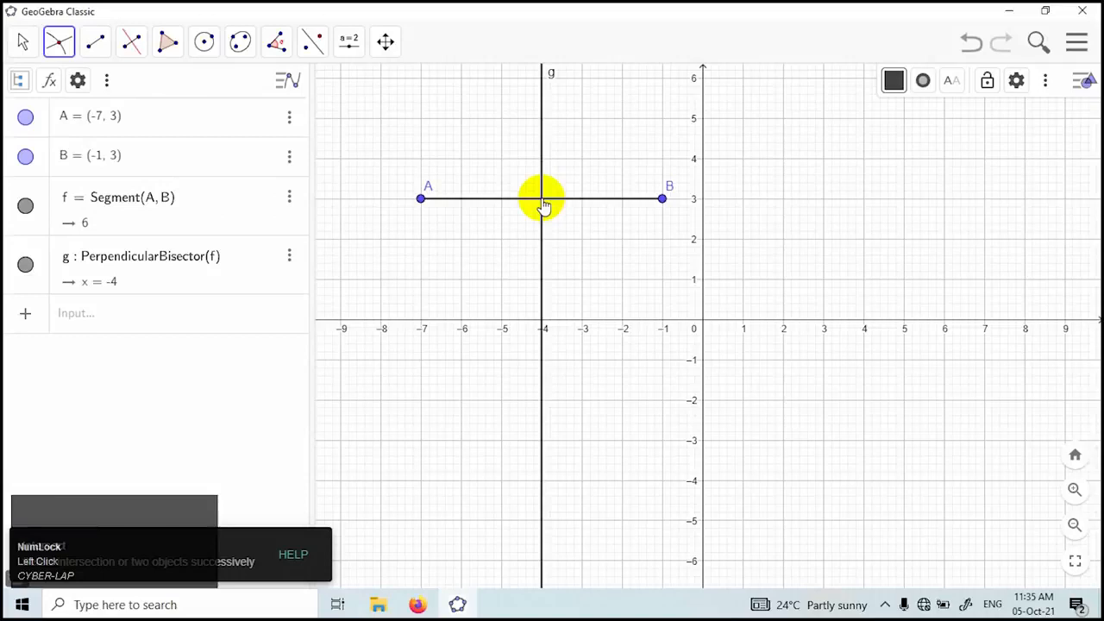
pyautogui.click(542, 203)
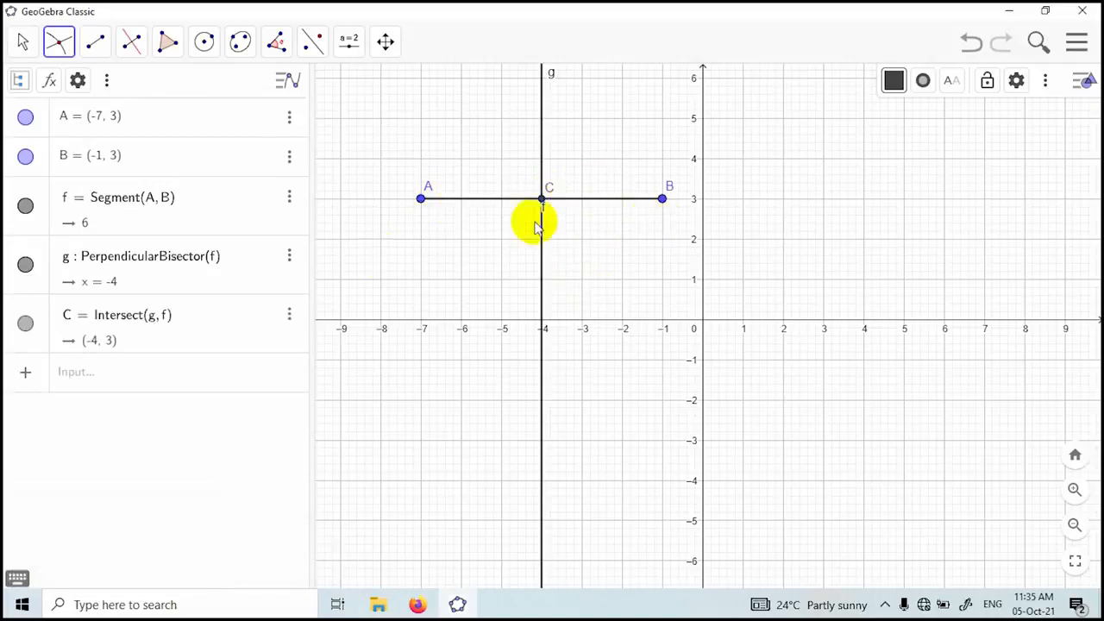
# Calculate the distance from endpoint A to the intersection point by entering distance(A, C) in the algebra input.
pyautogui.click(103, 374)
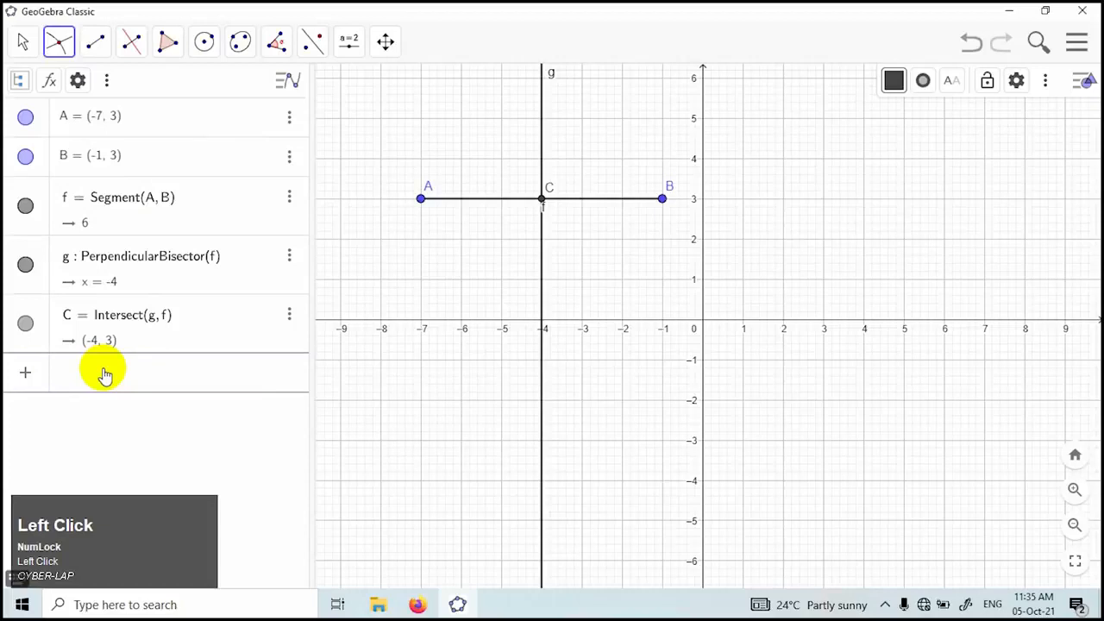
pyautogui.write('dis')
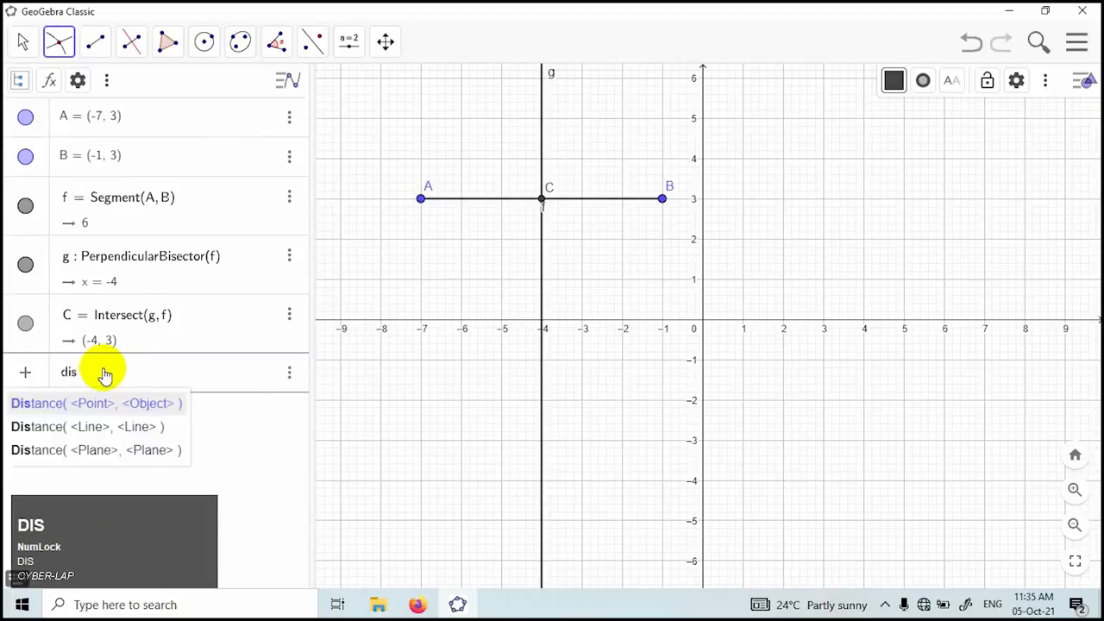
pyautogui.write('ta')
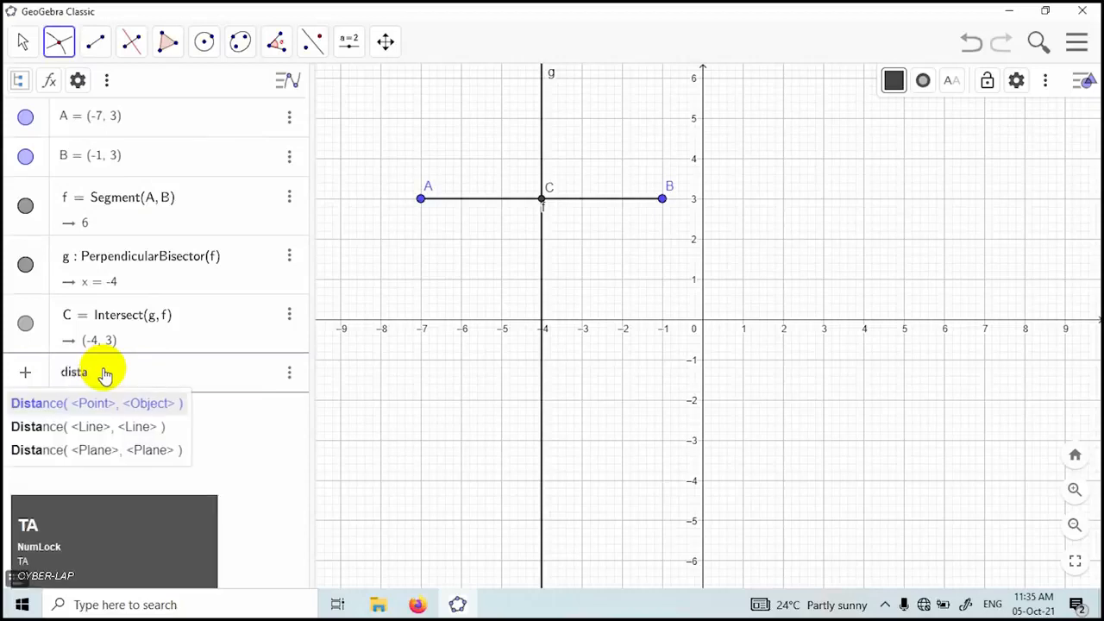
pyautogui.write('nce(')
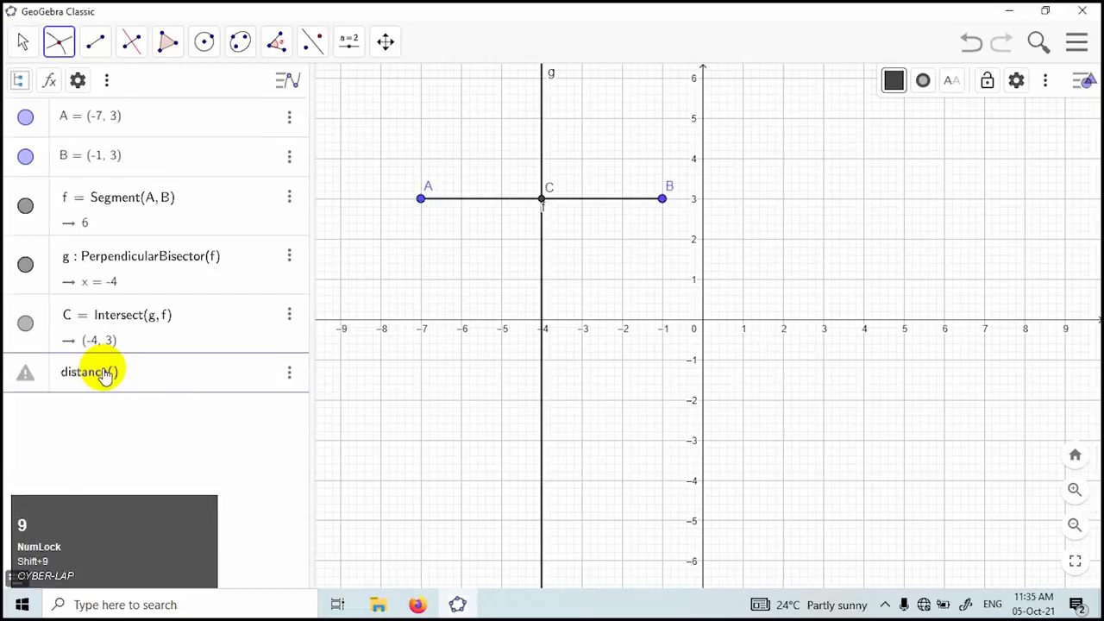
pyautogui.write('A, C')
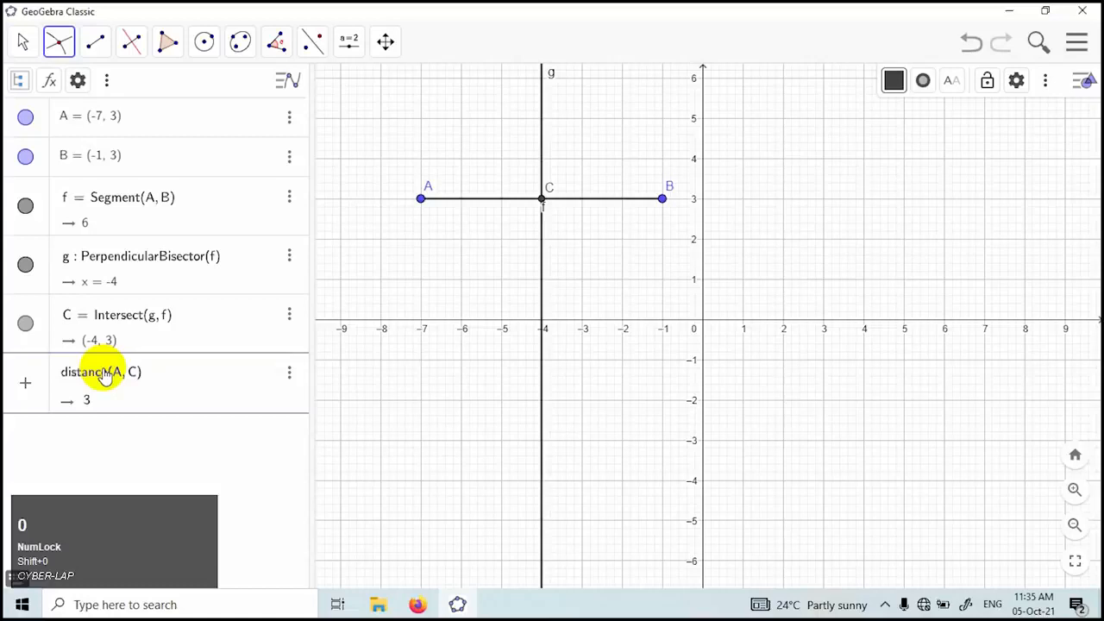
pyautogui.press('Return')
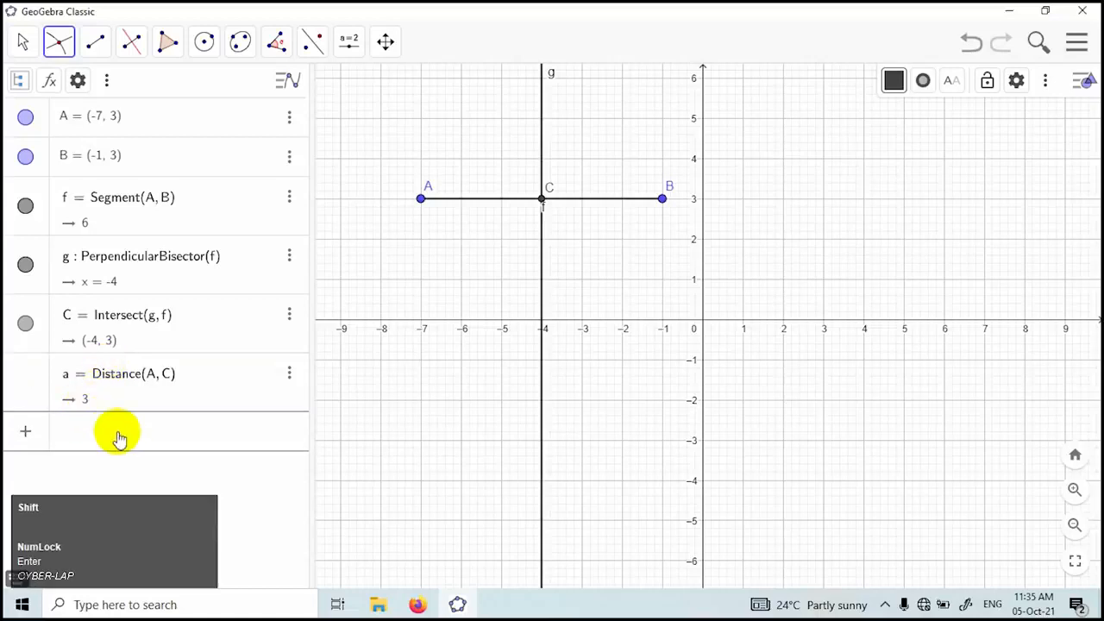
# Enter Distance(B, C) to calculate the distance from endpoint B to the intersection point.
pyautogui.write('Distance(')
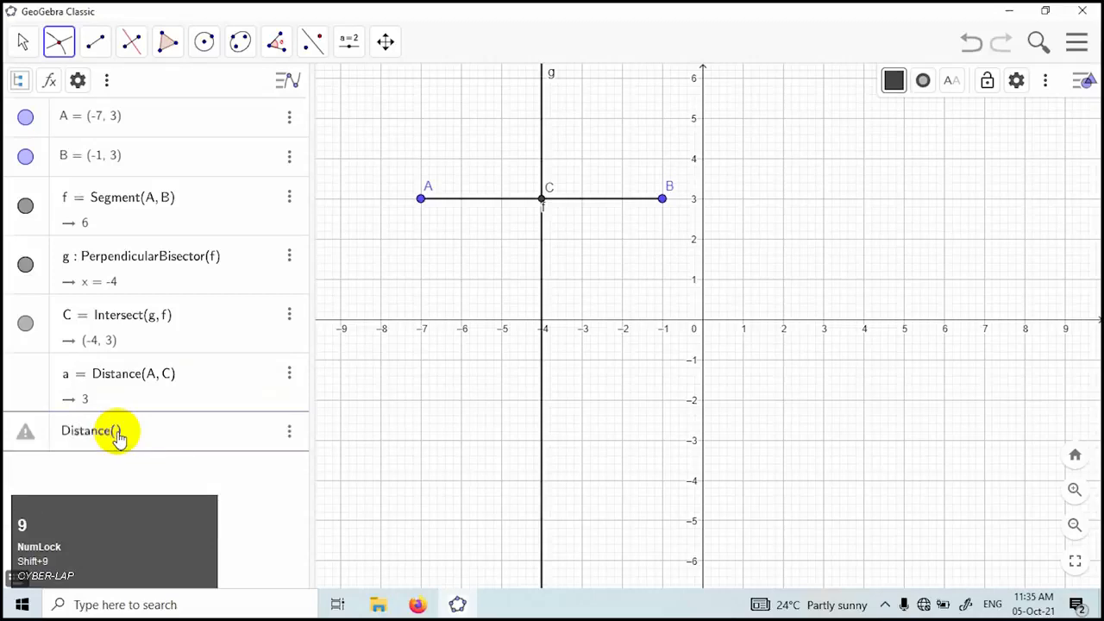
pyautogui.write('B, C')
pyautogui.press('Return')
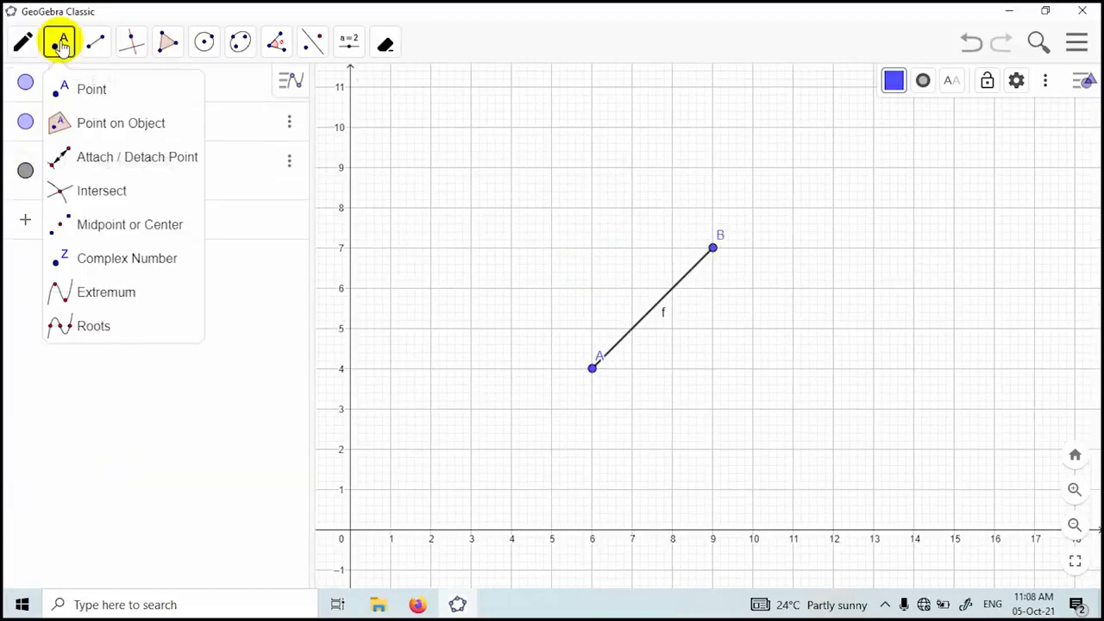
# Place a point on segment AB at (7, 5) with Point on Object and slide it along the segment to about (8.37, 6.37).
pyautogui.click(104, 136)
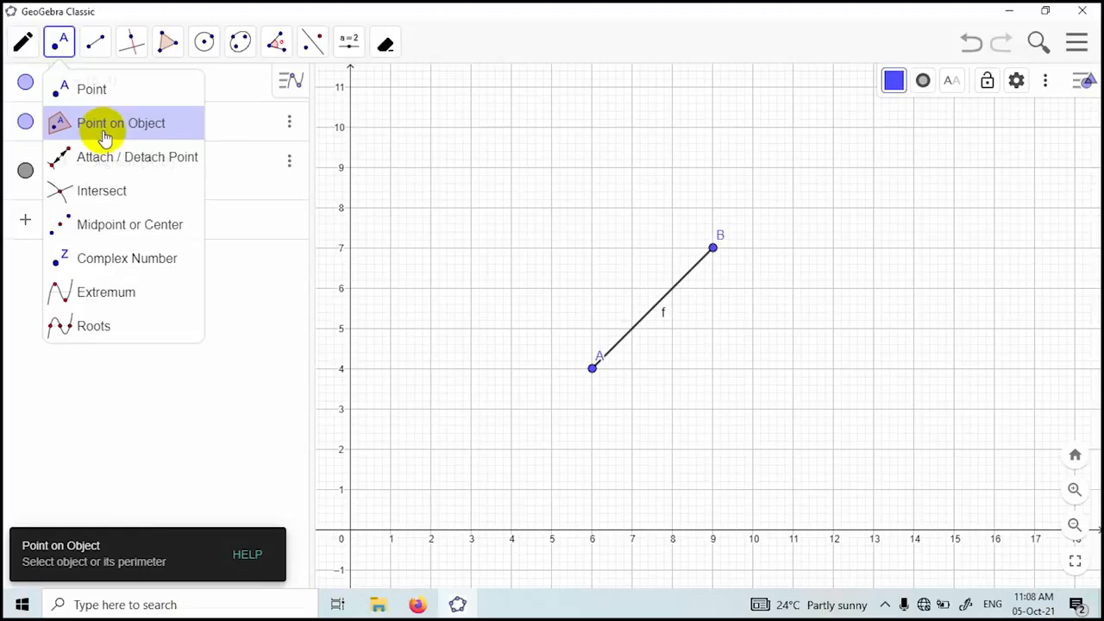
pyautogui.click(77, 86)
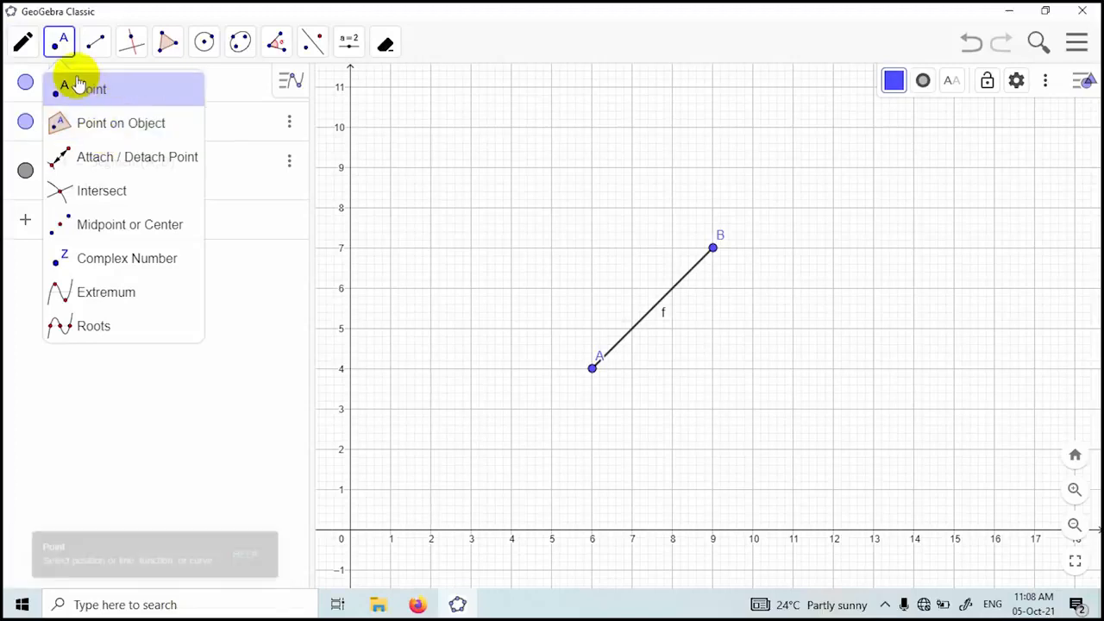
pyautogui.click(59, 41)
pyautogui.click(59, 42)
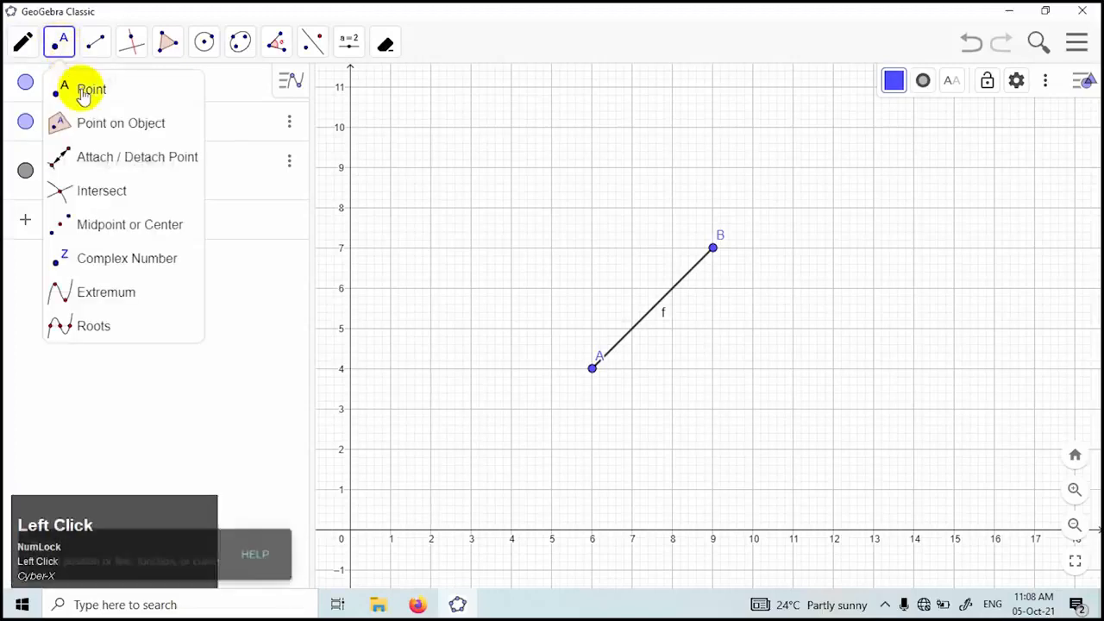
pyautogui.click(105, 129)
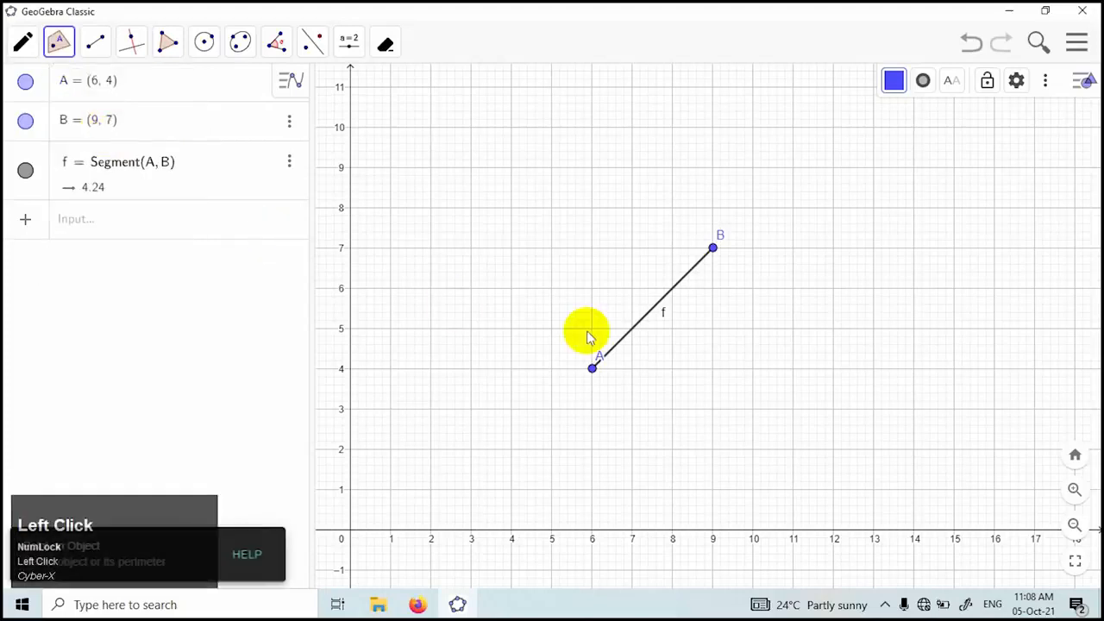
pyautogui.click(635, 333)
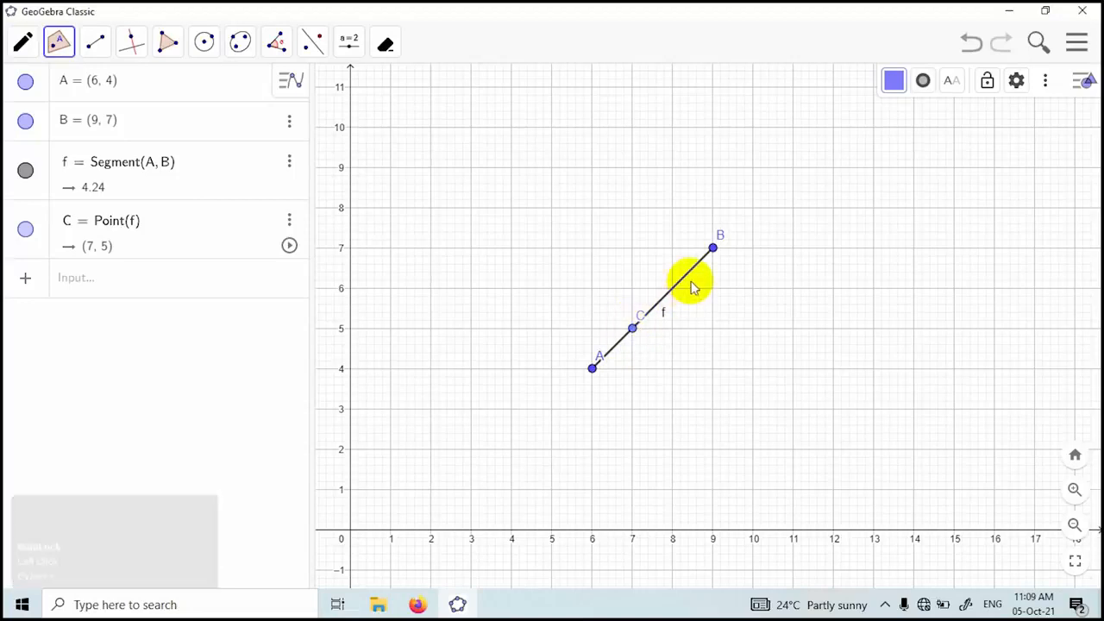
pyautogui.moveTo(633, 334); pyautogui.dragTo(662, 252)
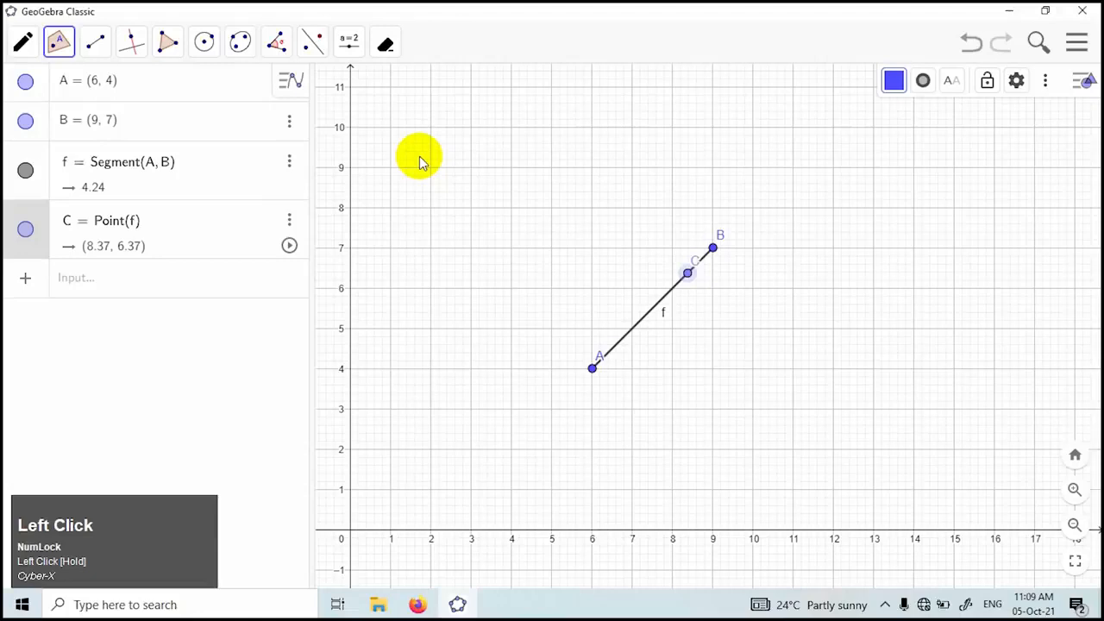
# Detach point C from segment AB with Attach / Detach Point and move it to about (6.68, 6.86).
pyautogui.click(59, 44)
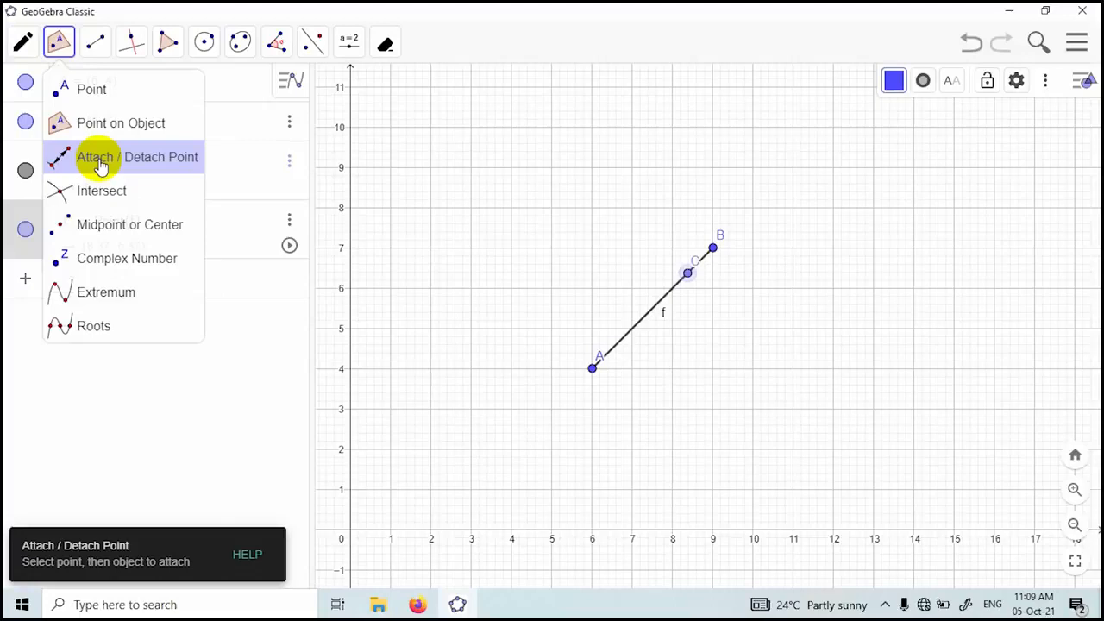
pyautogui.click(102, 158)
pyautogui.moveTo(689, 278); pyautogui.dragTo(620, 254)
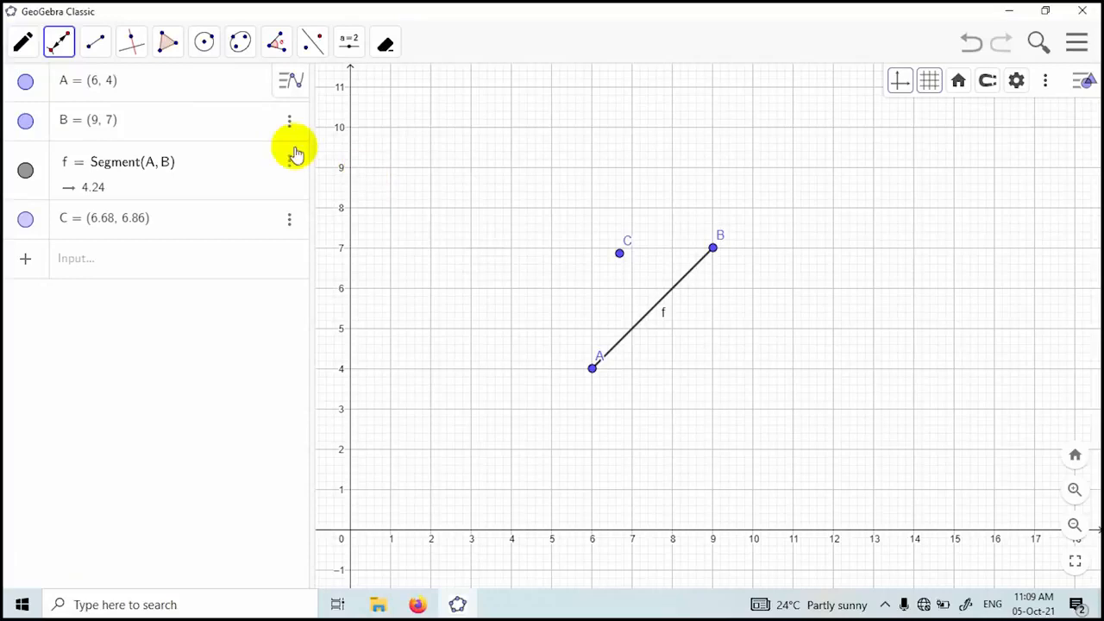
# Attach free point C to segment AB at about (8.27, 6.27) with Attach / Detach Point.
pyautogui.click(58, 43)
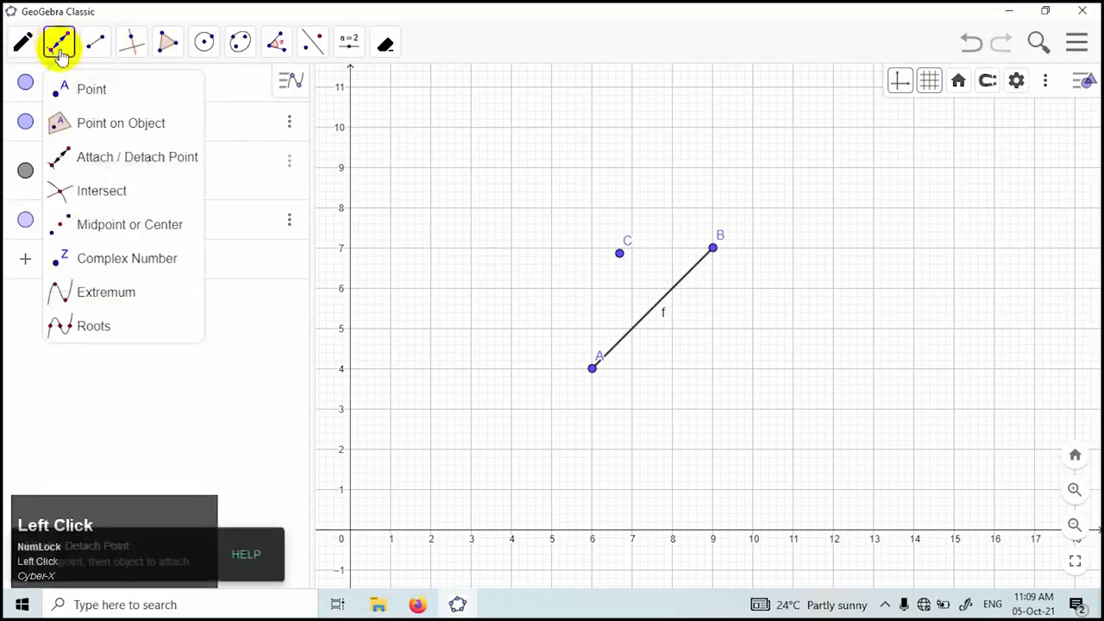
pyautogui.click(115, 161)
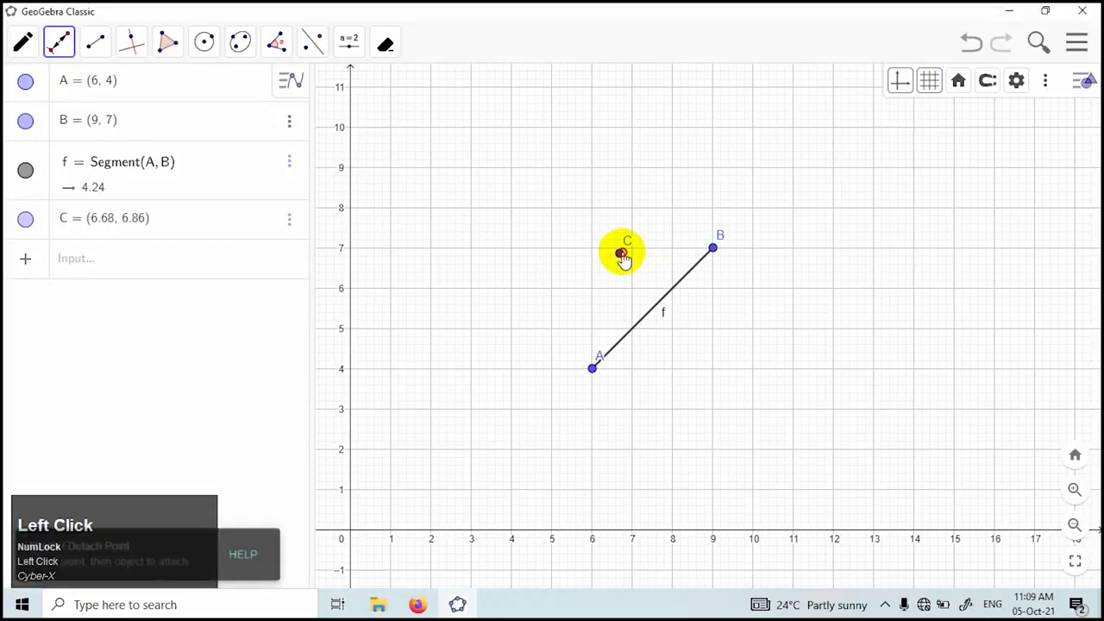
pyautogui.moveTo(623, 257); pyautogui.dragTo(686, 285)
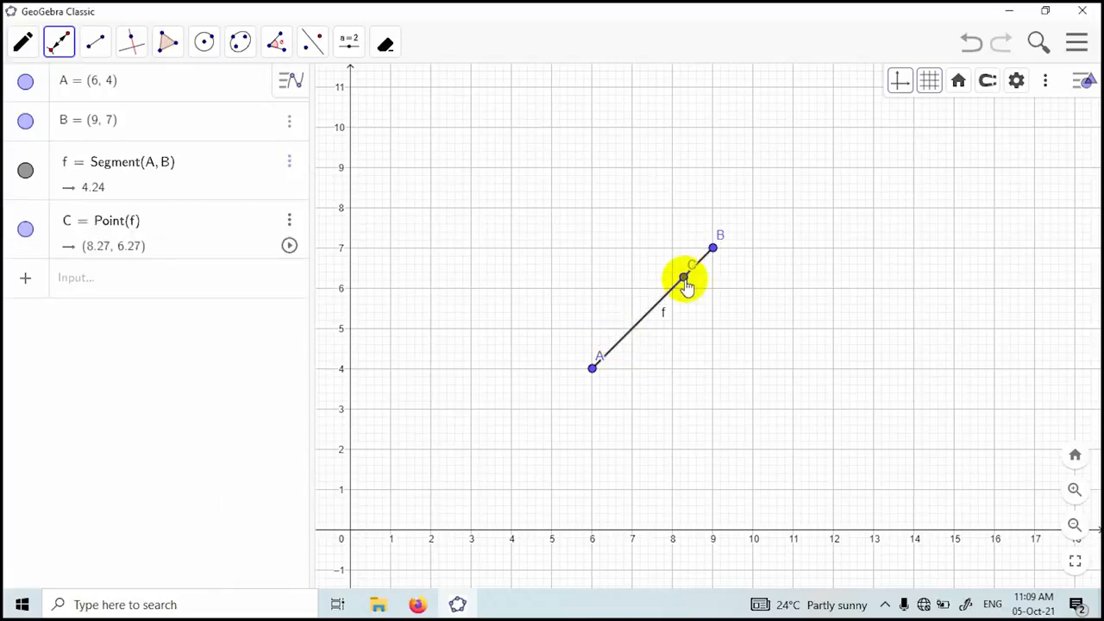
# Detach point C from segment AB near B at about (8.67, 6.67) and pick the segment for attaching it again.
pyautogui.moveTo(686, 285); pyautogui.dragTo(708, 264)
pyautogui.press('shift')
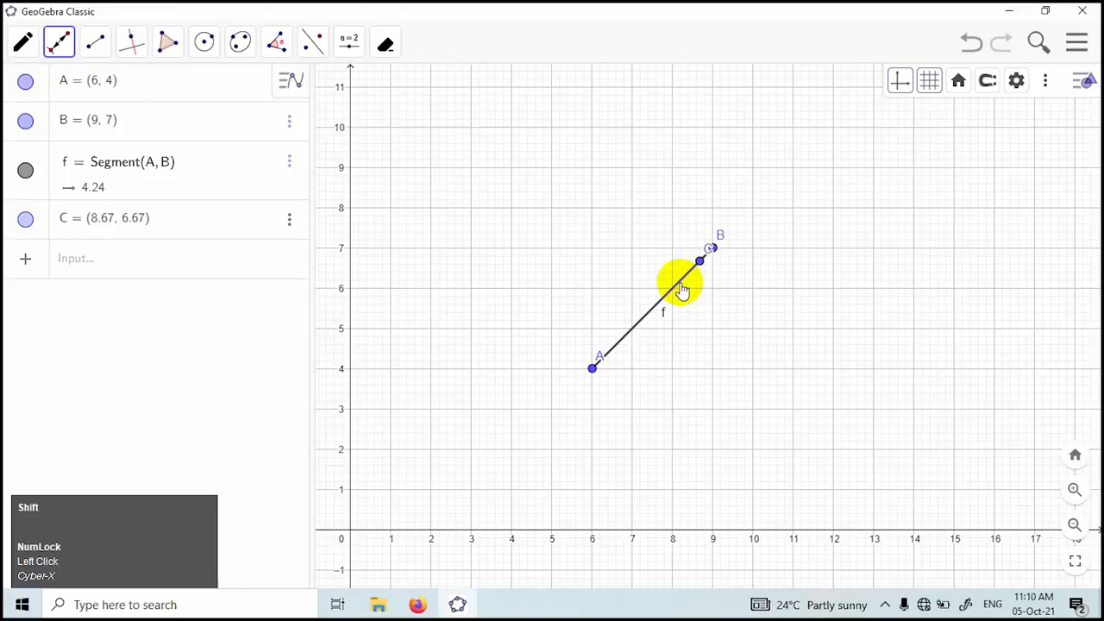
pyautogui.click(681, 290)
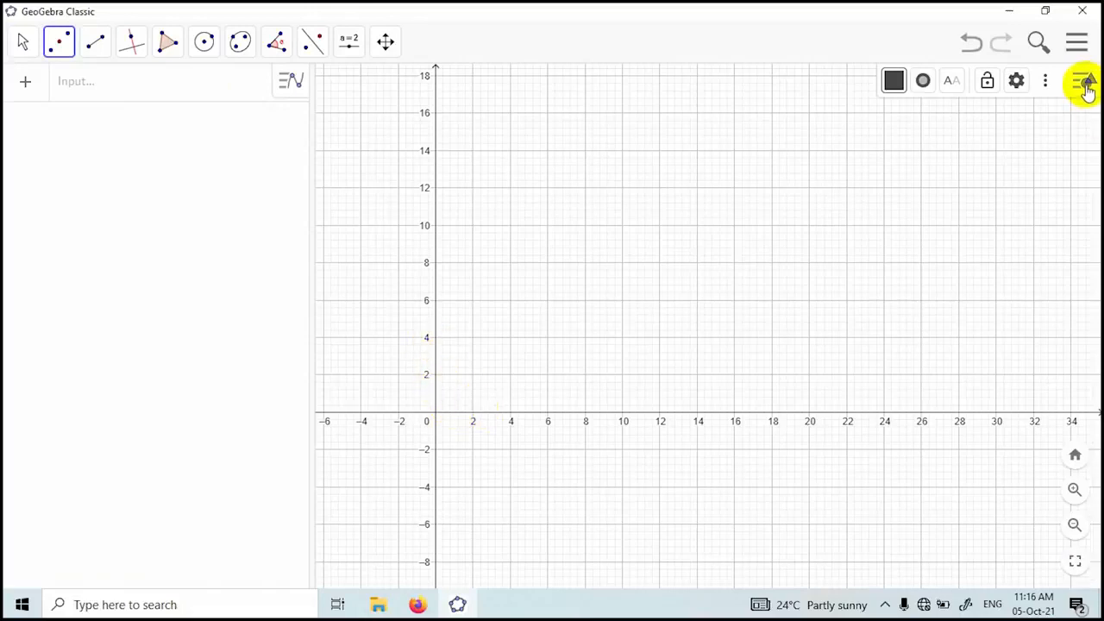
# Set a fixed x-axis numbering distance of 0.50 in the graphics view settings.
pyautogui.scroll(1, 1079, 82)
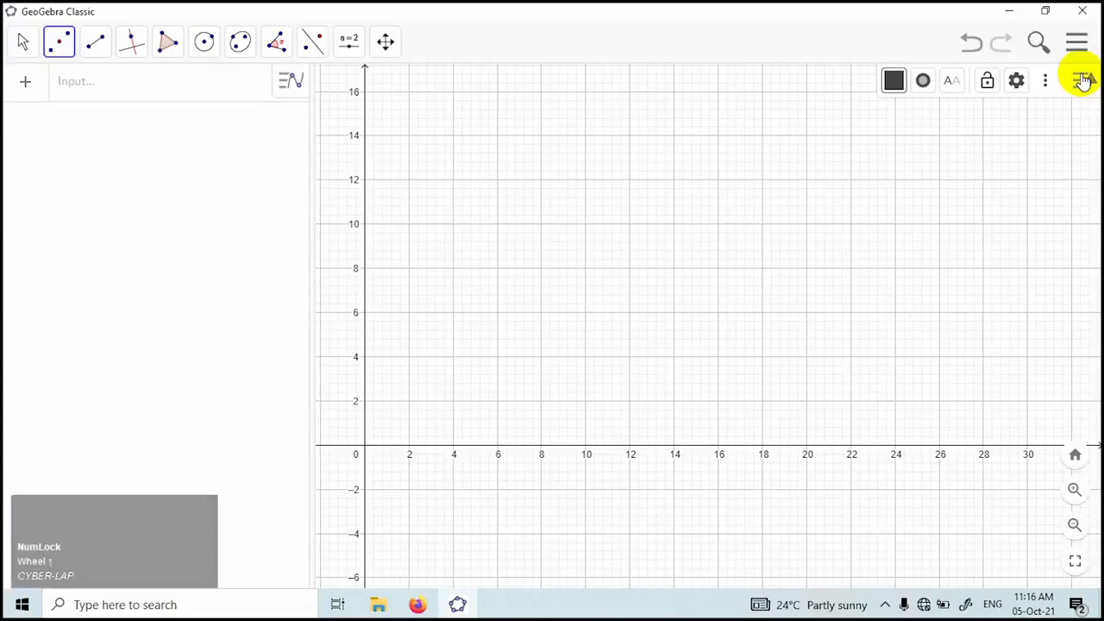
pyautogui.click(1083, 81)
pyautogui.click(1084, 81)
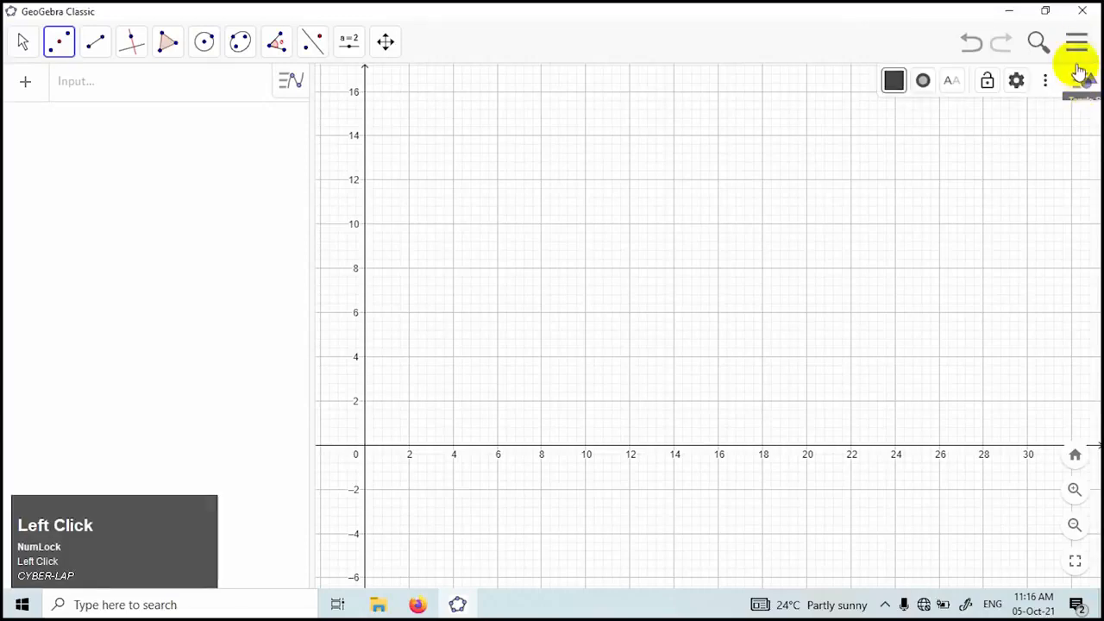
pyautogui.click(1020, 83)
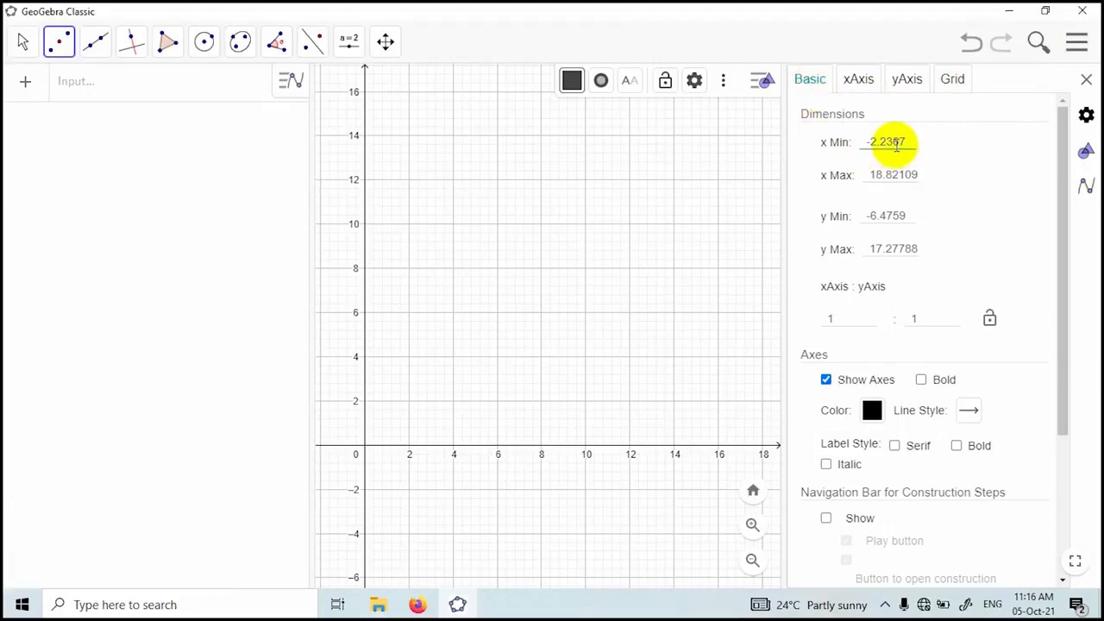
pyautogui.click(858, 80)
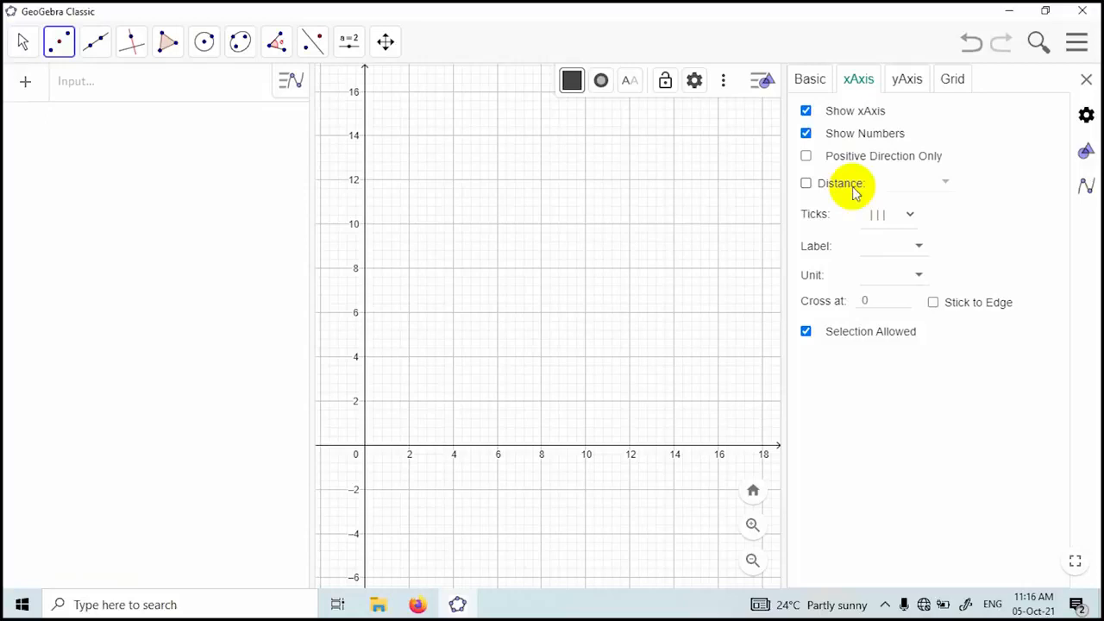
pyautogui.click(806, 184)
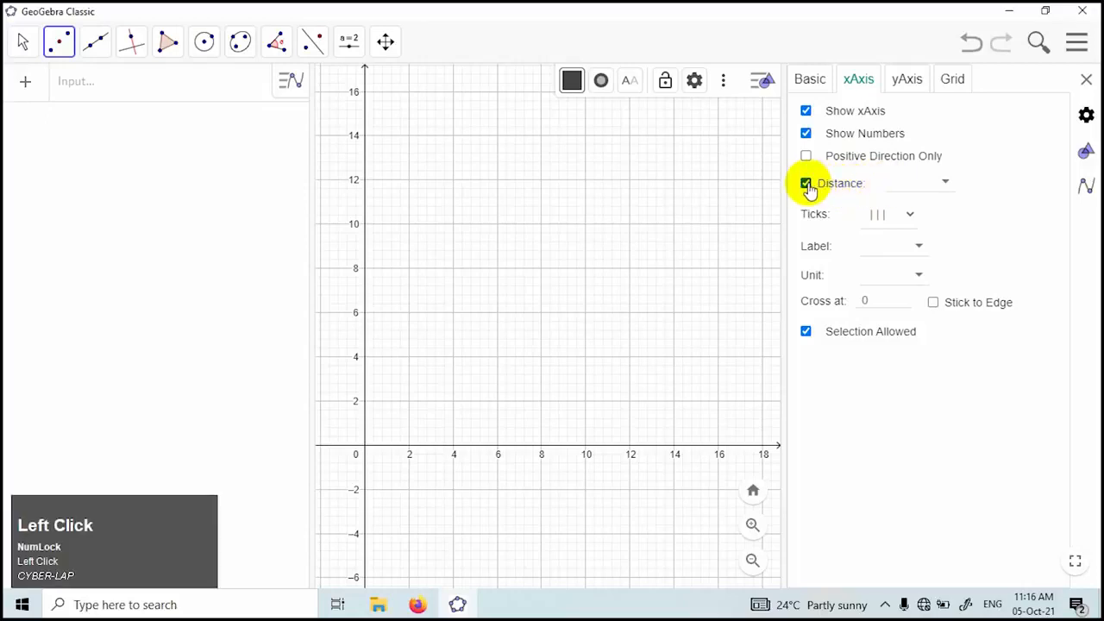
pyautogui.click(926, 187)
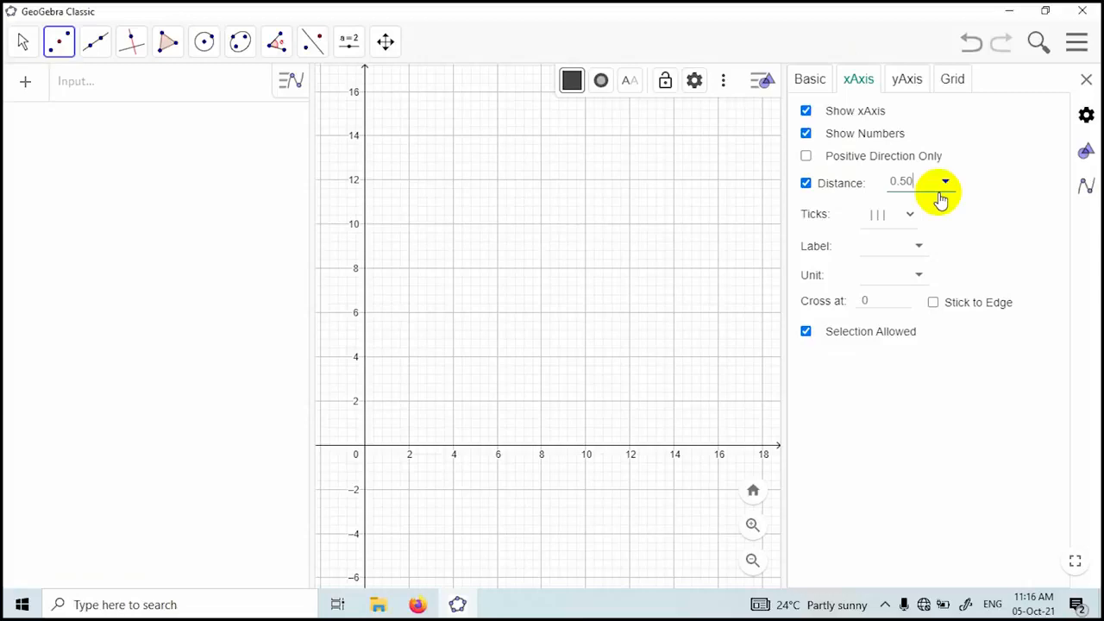
pyautogui.press('Return')
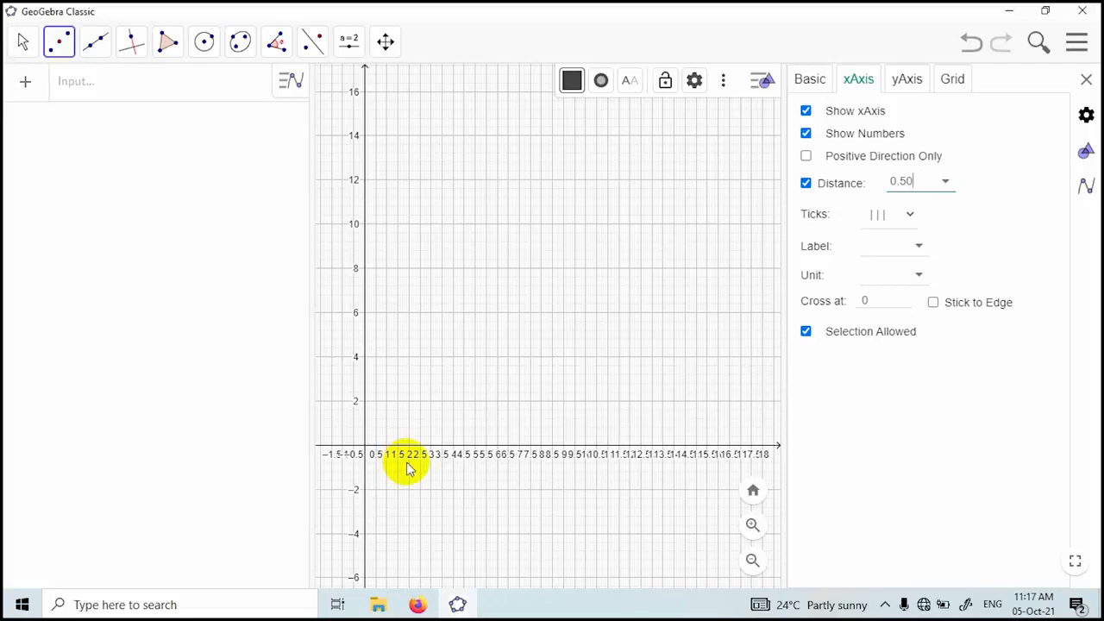
# Open the x-axis label choices and its label entry for editing.
pyautogui.click(892, 244)
pyautogui.click(920, 248)
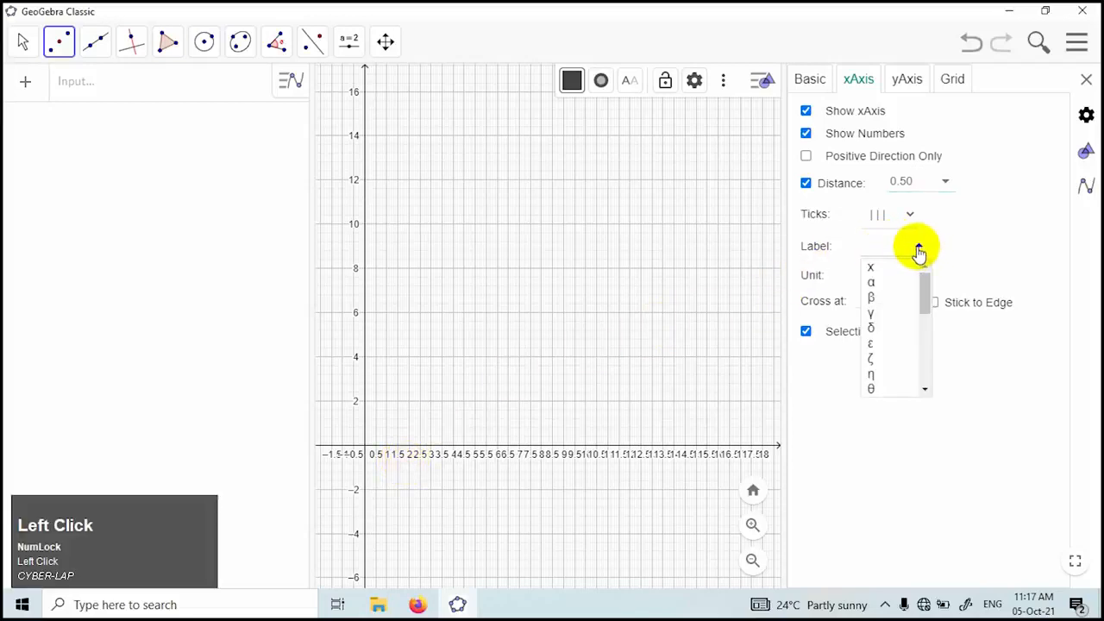
pyautogui.click(881, 246)
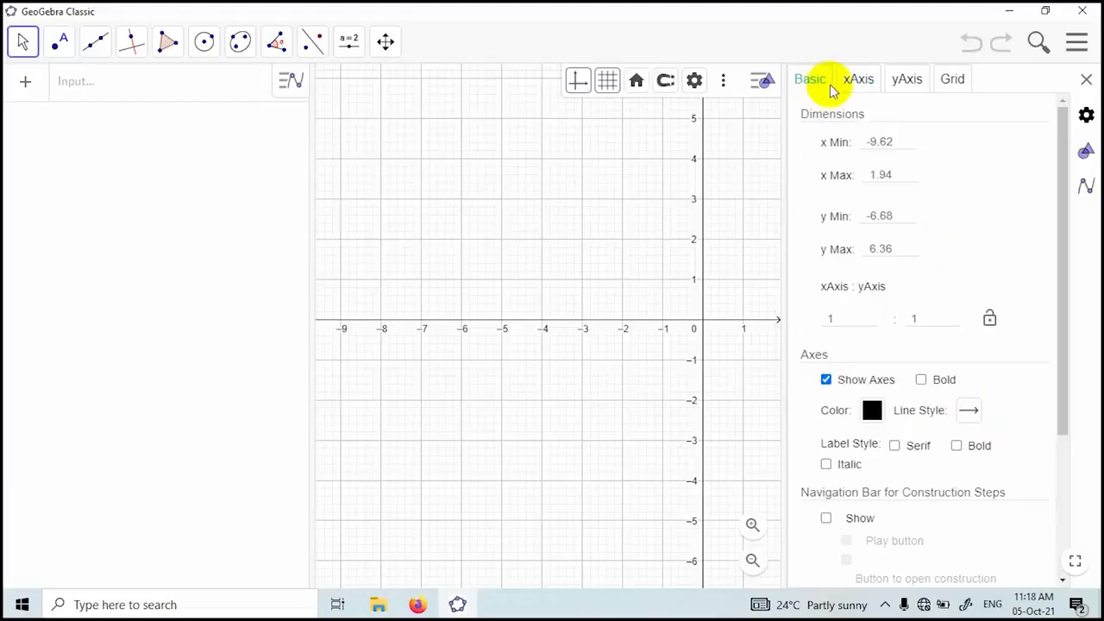
# Set a fixed y-axis numbering distance of 0.5 in the graphics view settings.
pyautogui.click(857, 82)
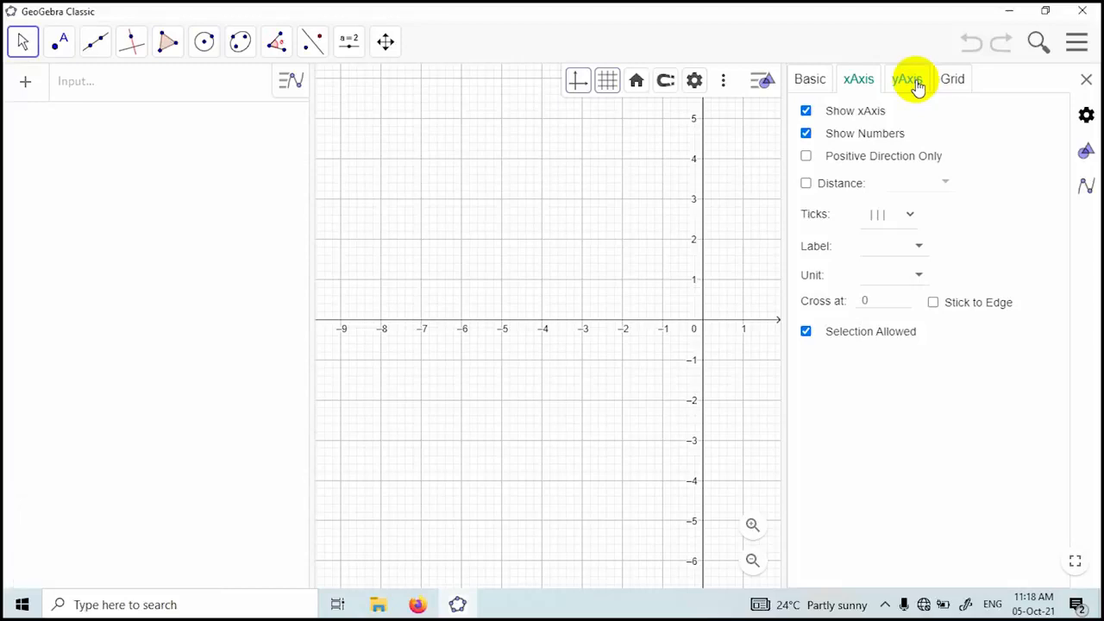
pyautogui.click(916, 85)
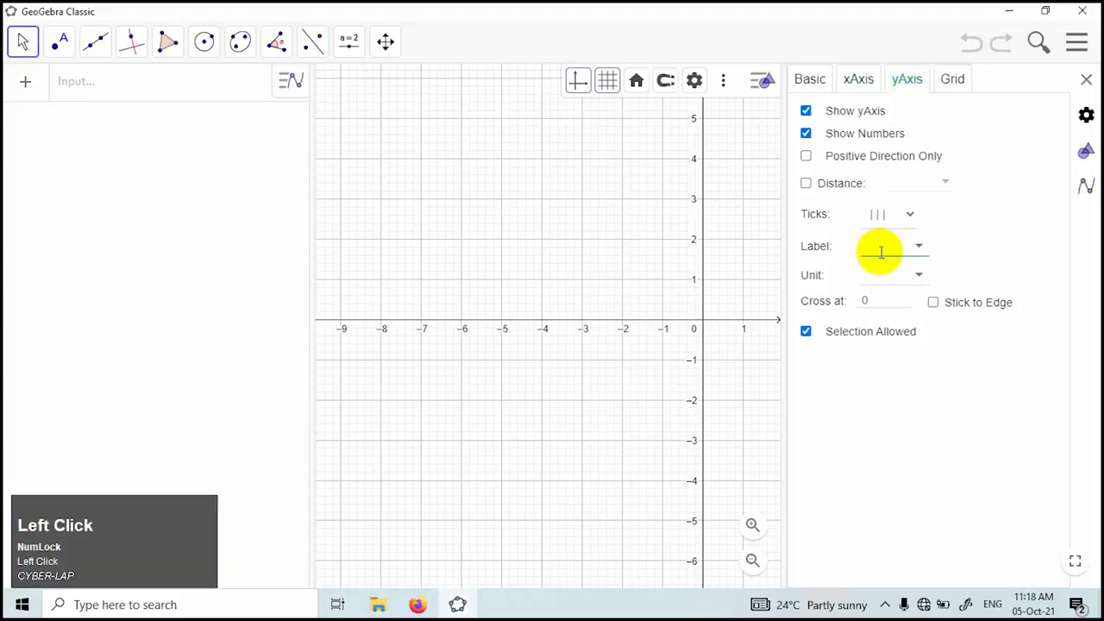
pyautogui.click(807, 186)
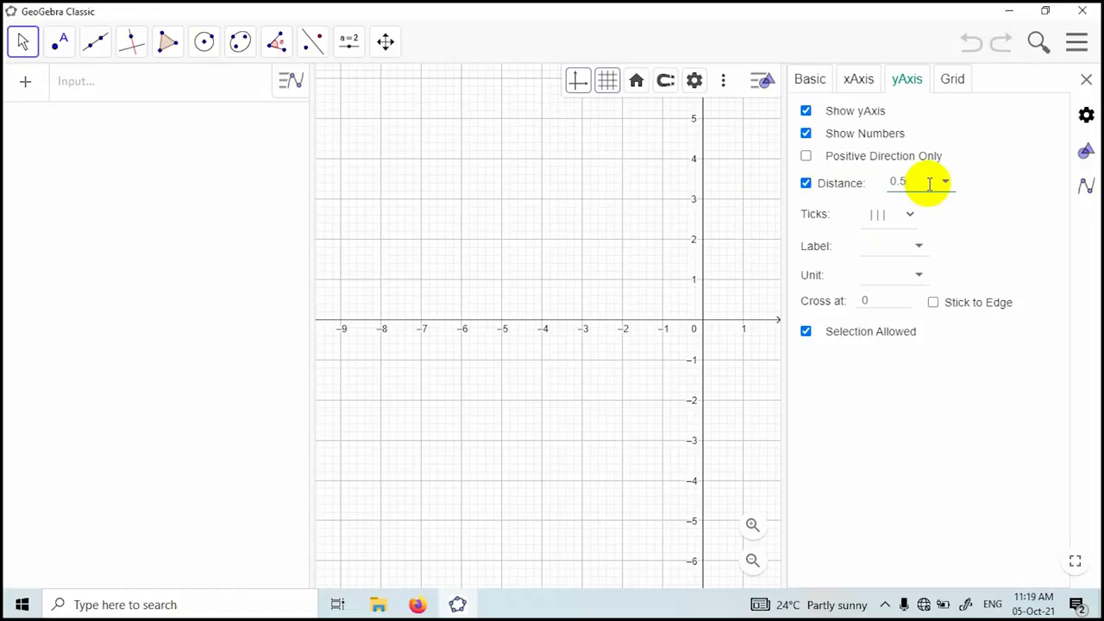
pyautogui.click(895, 245)
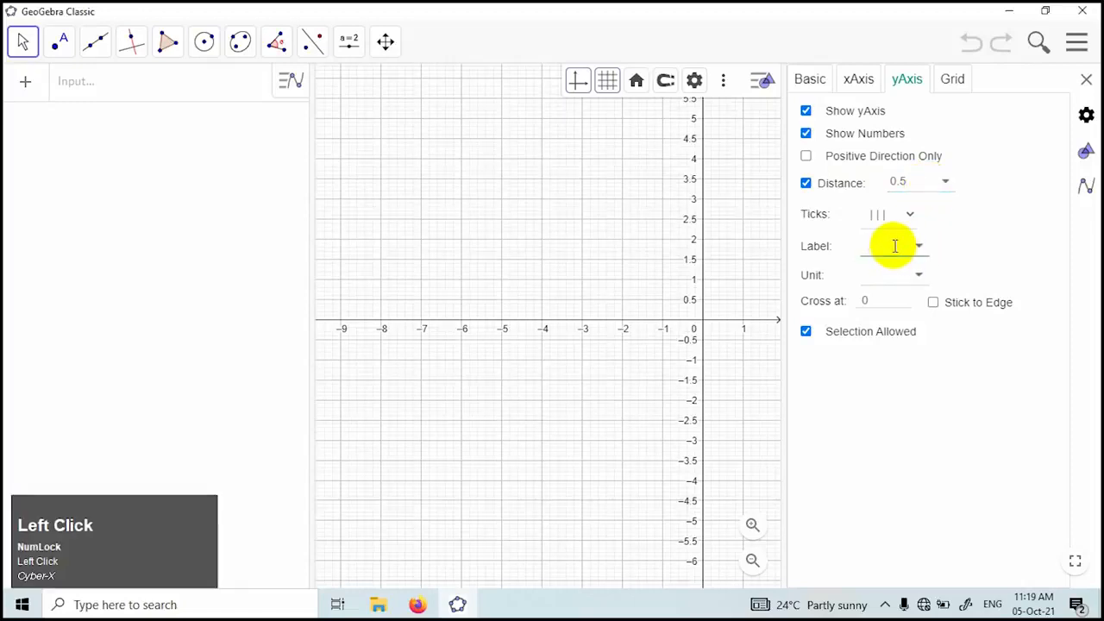
# Set a fixed x-axis numbering distance of 0.5 to match the y-axis.
pyautogui.click(852, 80)
pyautogui.click(826, 188)
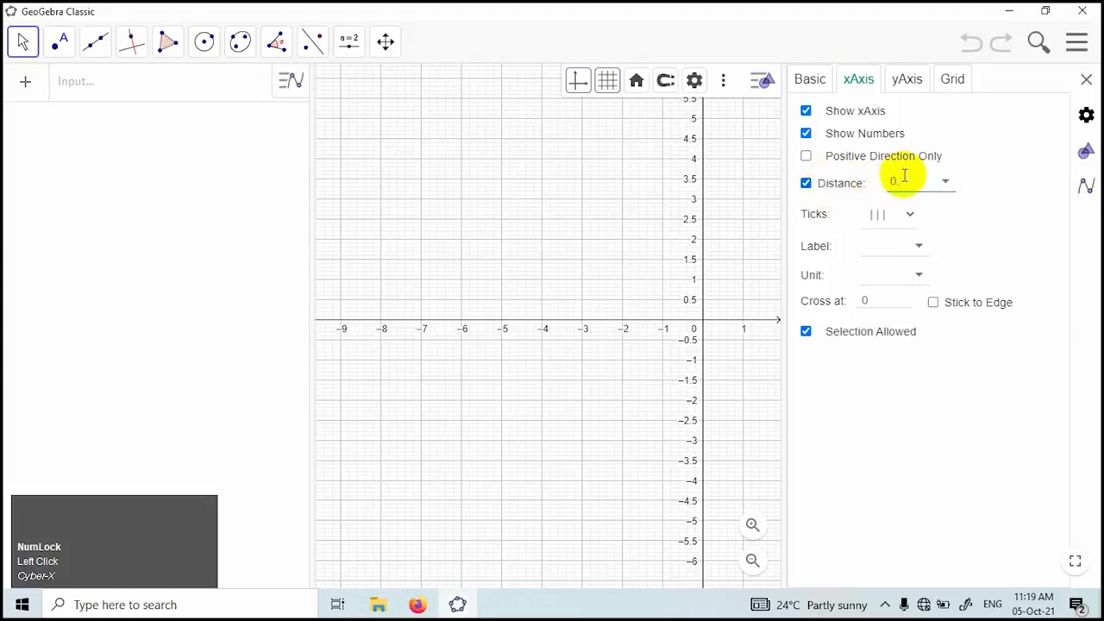
pyautogui.write('5')
pyautogui.click(952, 79)
# Turn on a custom grid distance and look through the preset x and y distance choices without picking one.
pyautogui.click(957, 79)
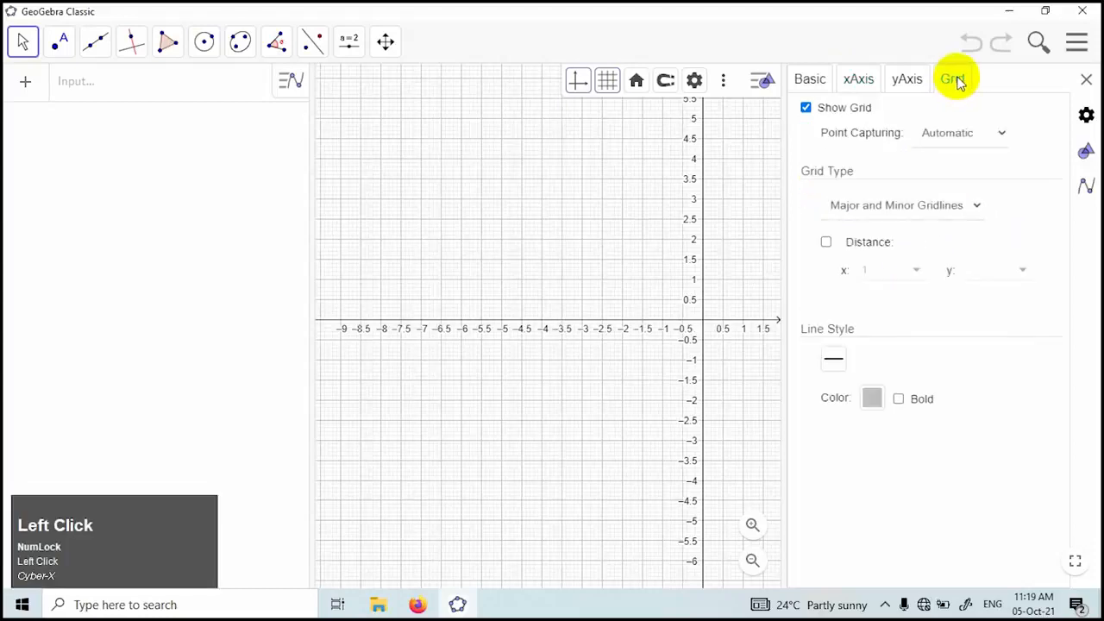
pyautogui.click(826, 244)
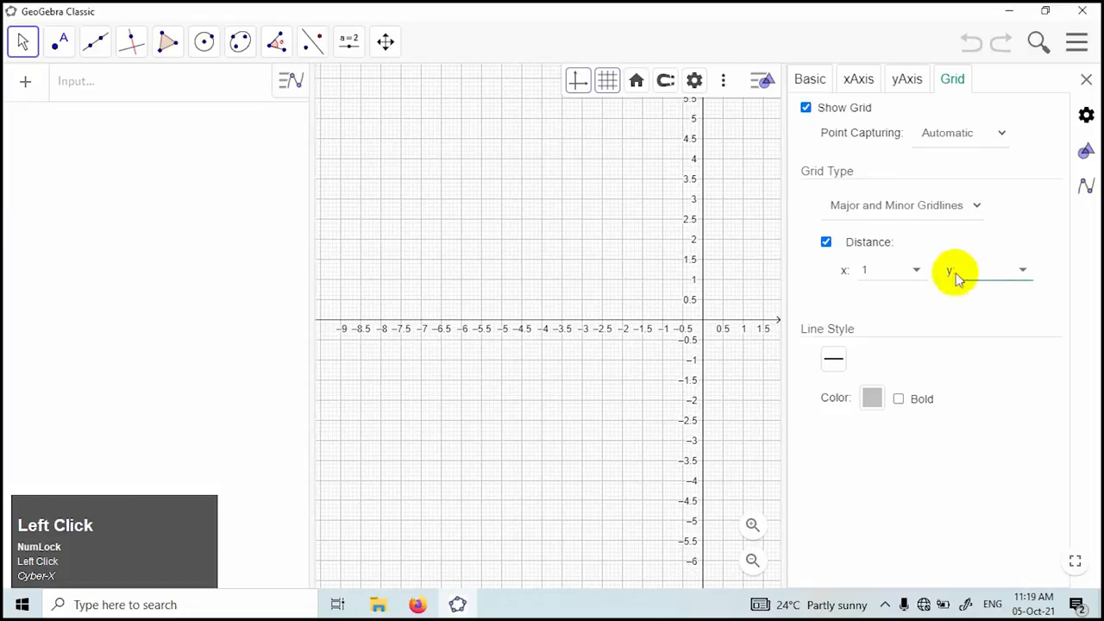
pyautogui.click(918, 272)
pyautogui.click(1023, 272)
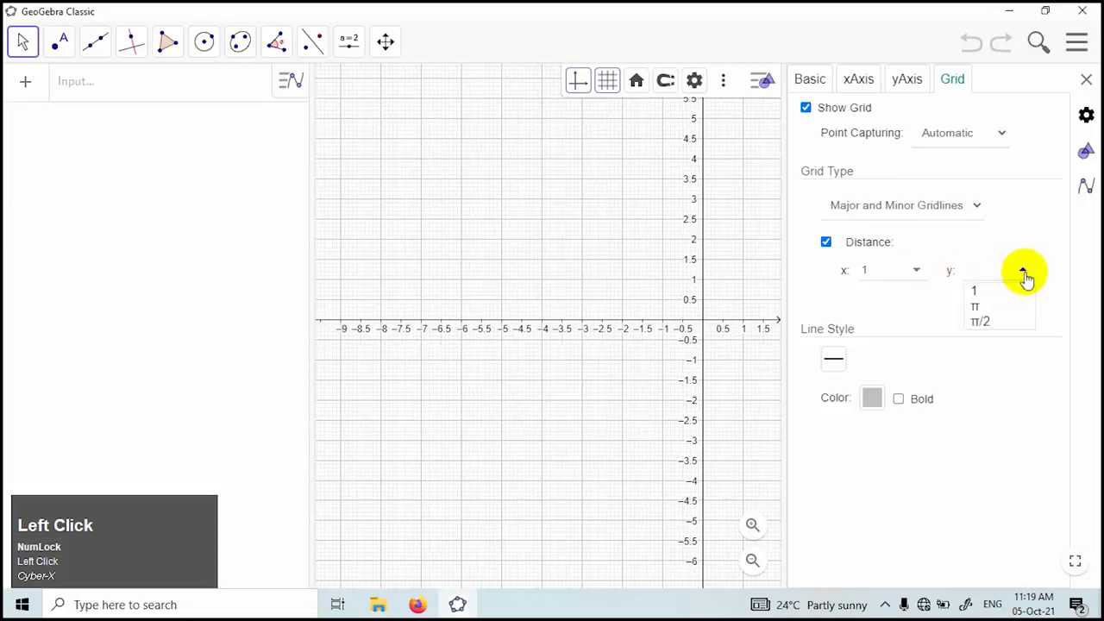
pyautogui.click(835, 293)
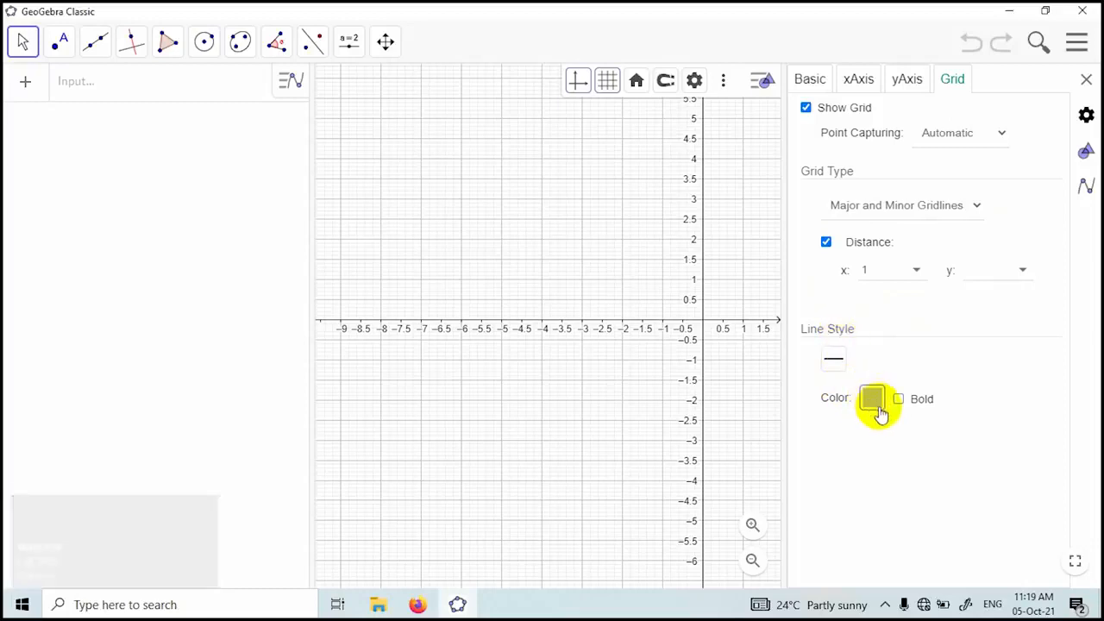
# Choose the solid line style for the grid and set its color to red (#FF0033).
pyautogui.click(834, 360)
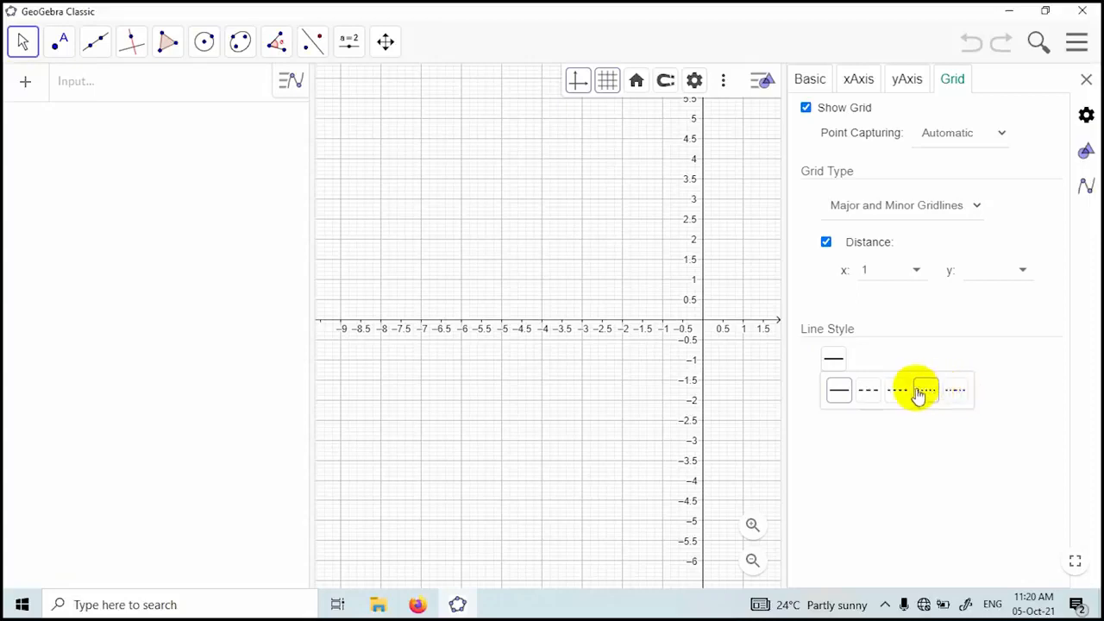
pyautogui.click(840, 395)
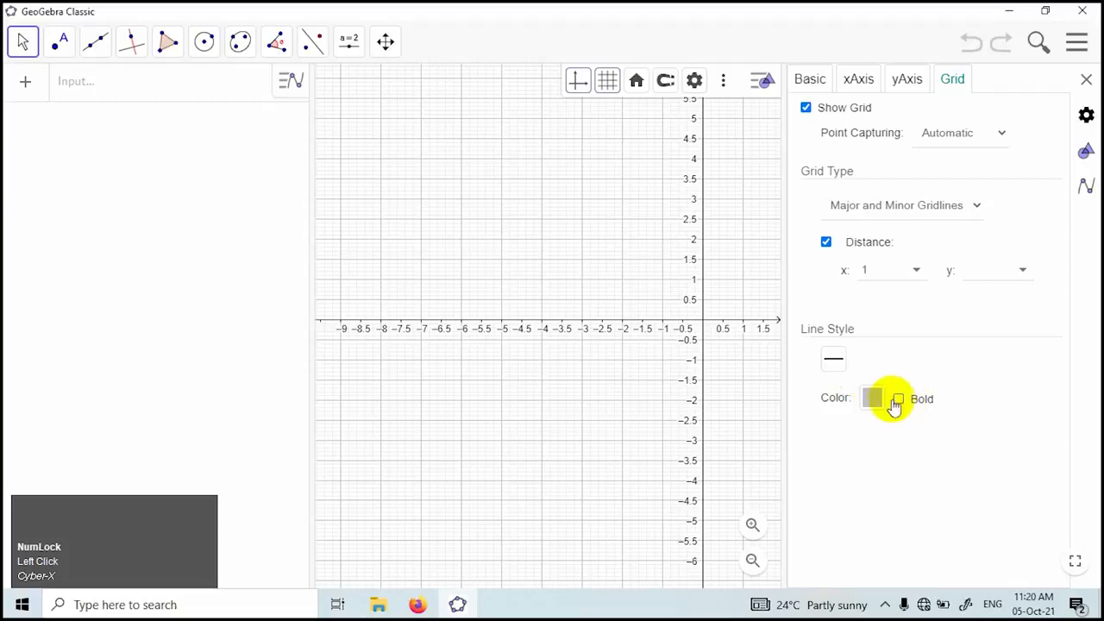
pyautogui.click(876, 401)
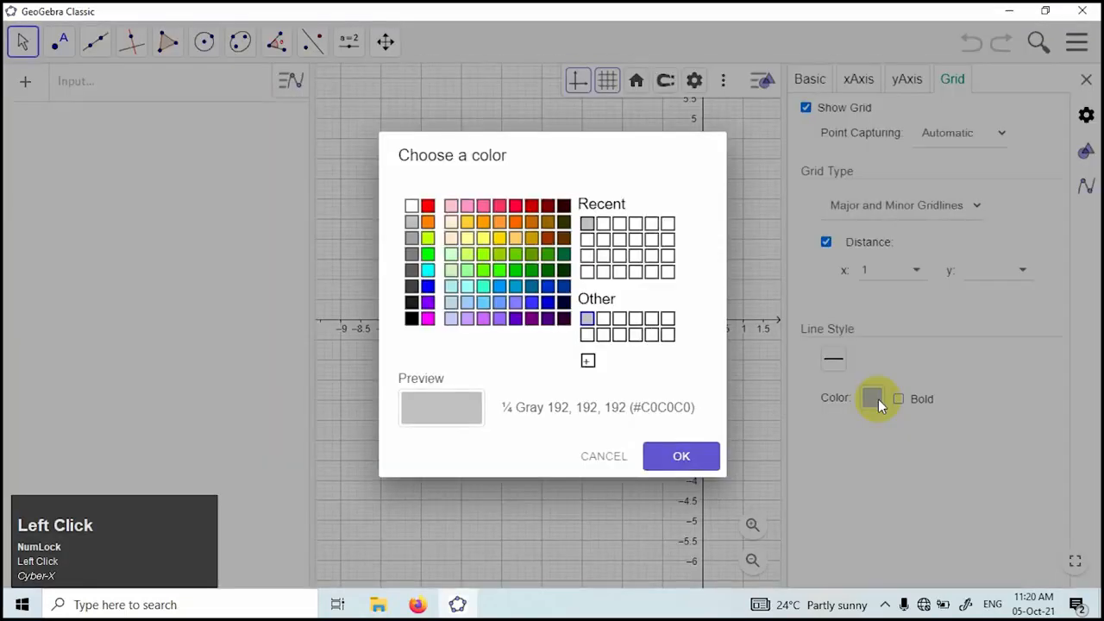
pyautogui.click(515, 207)
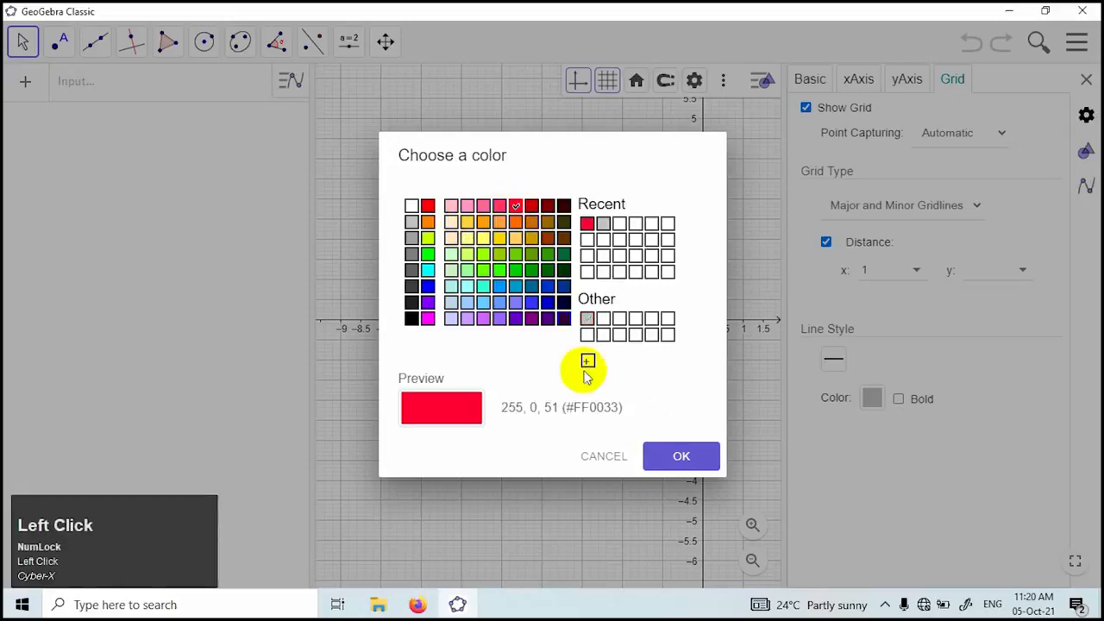
pyautogui.click(680, 457)
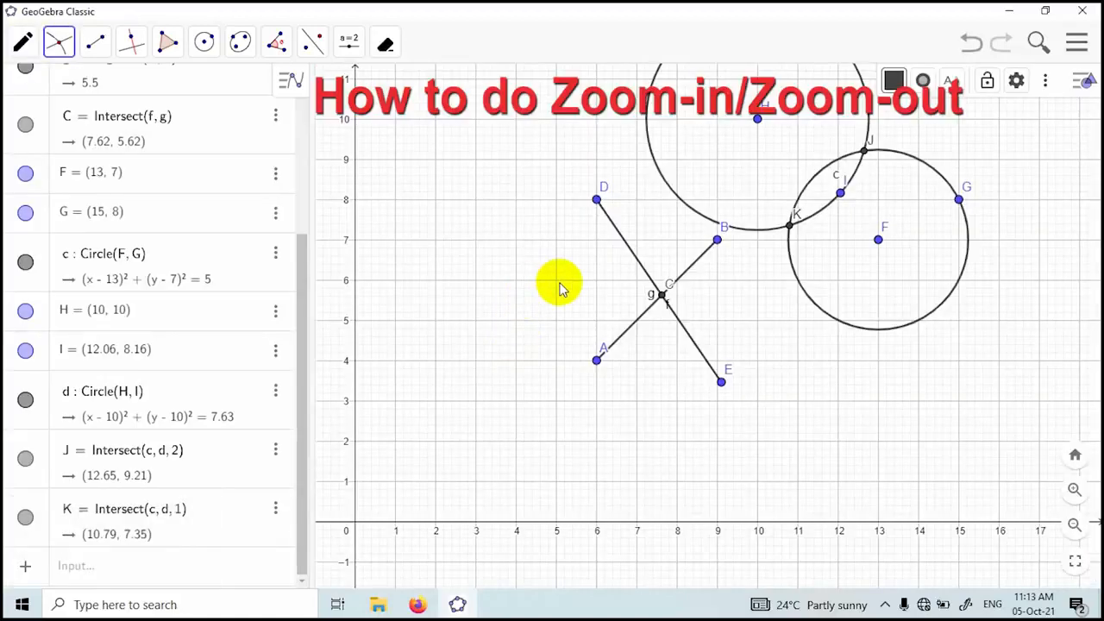
# Zoom in on the area between points K and F with the Zoom In tool.
pyautogui.click(385, 41)
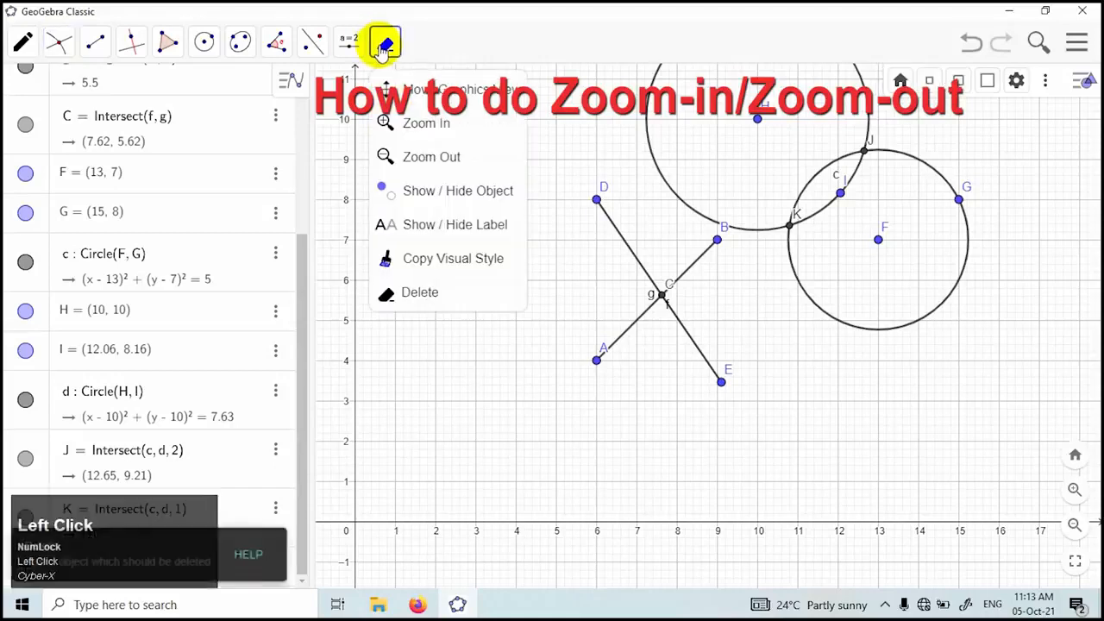
pyautogui.click(430, 129)
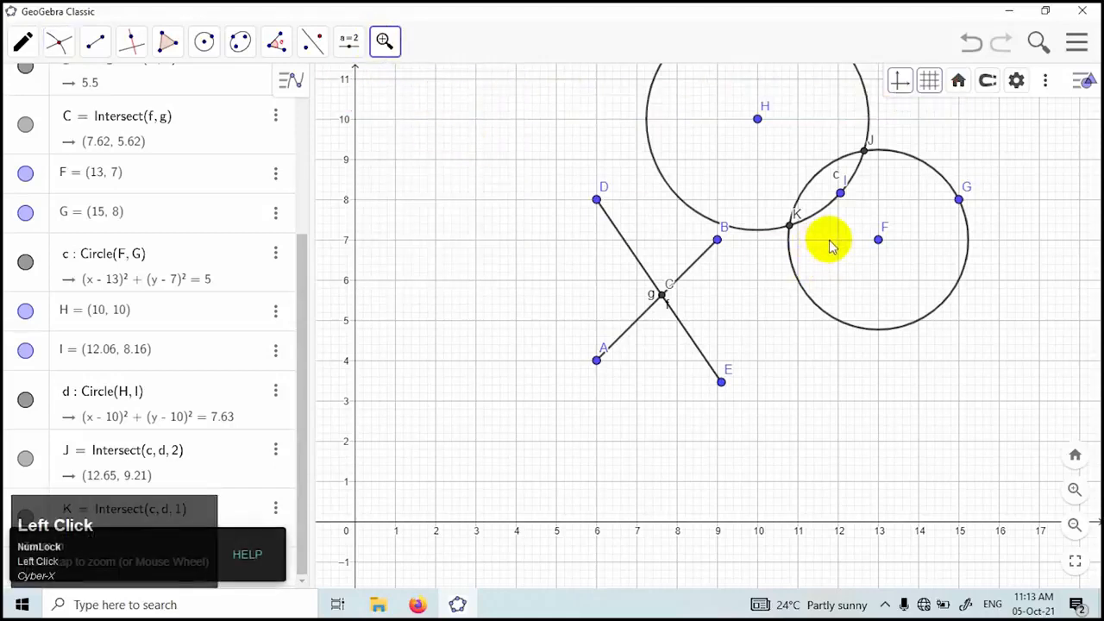
pyautogui.click(830, 239)
pyautogui.click(830, 239)
pyautogui.click(828, 236)
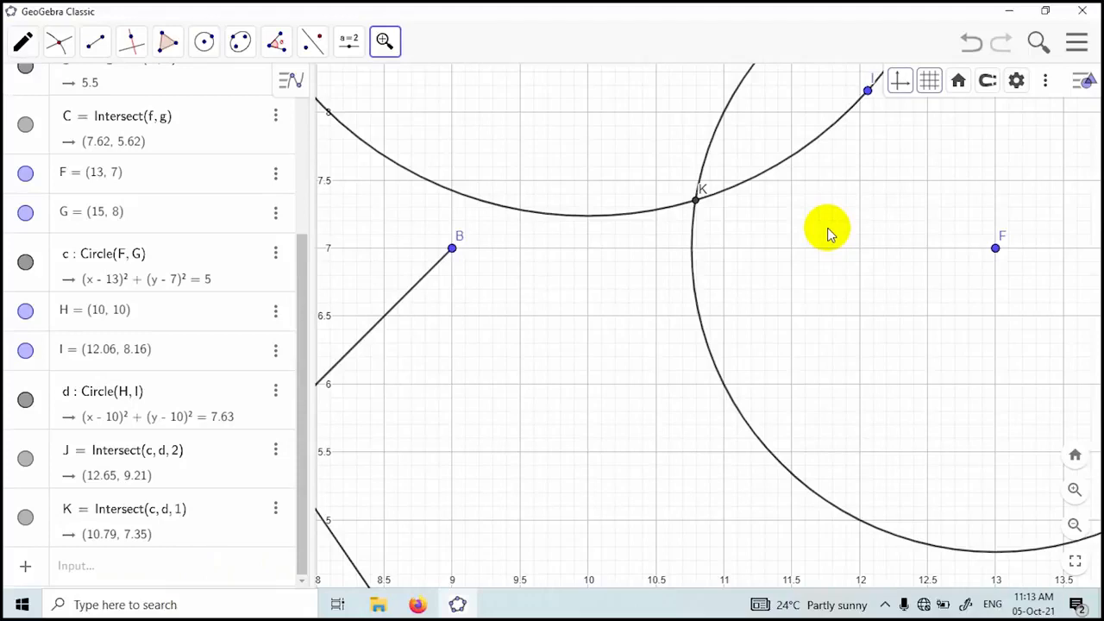
# Zoom back out with the Zoom Out tool until both circles' intersections and the crossing segments fit in view.
pyautogui.click(387, 45)
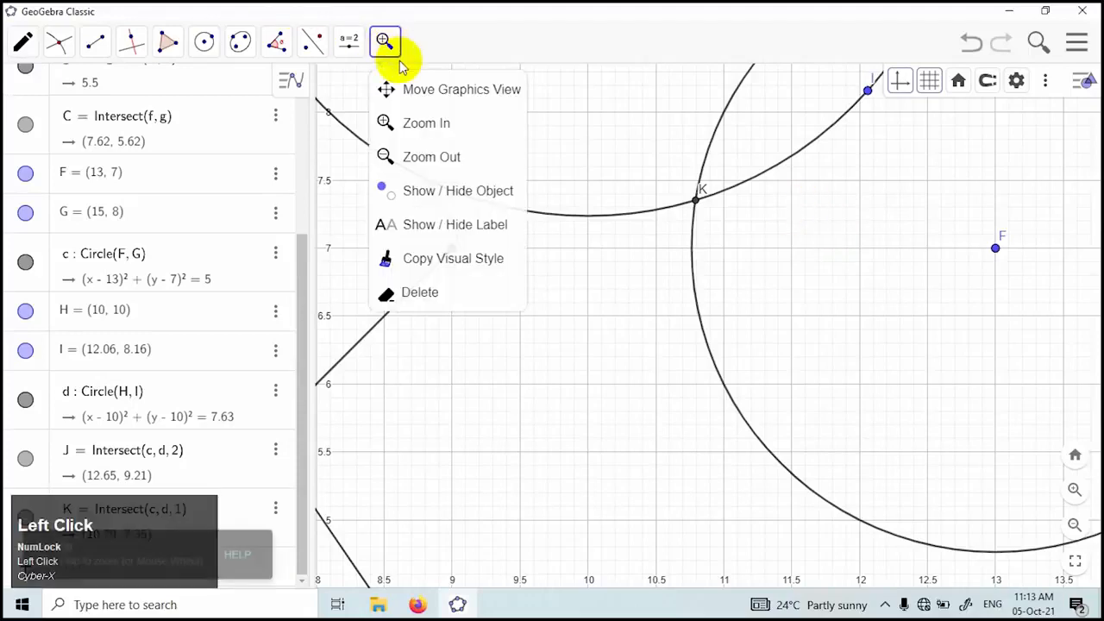
pyautogui.click(442, 167)
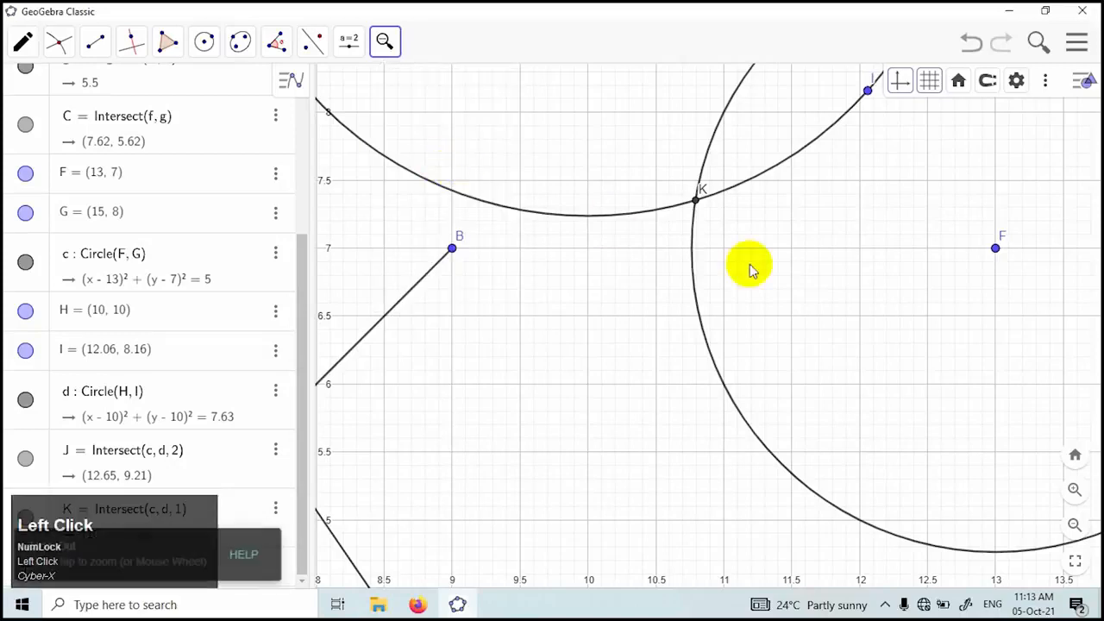
pyautogui.click(841, 269)
pyautogui.click(841, 269)
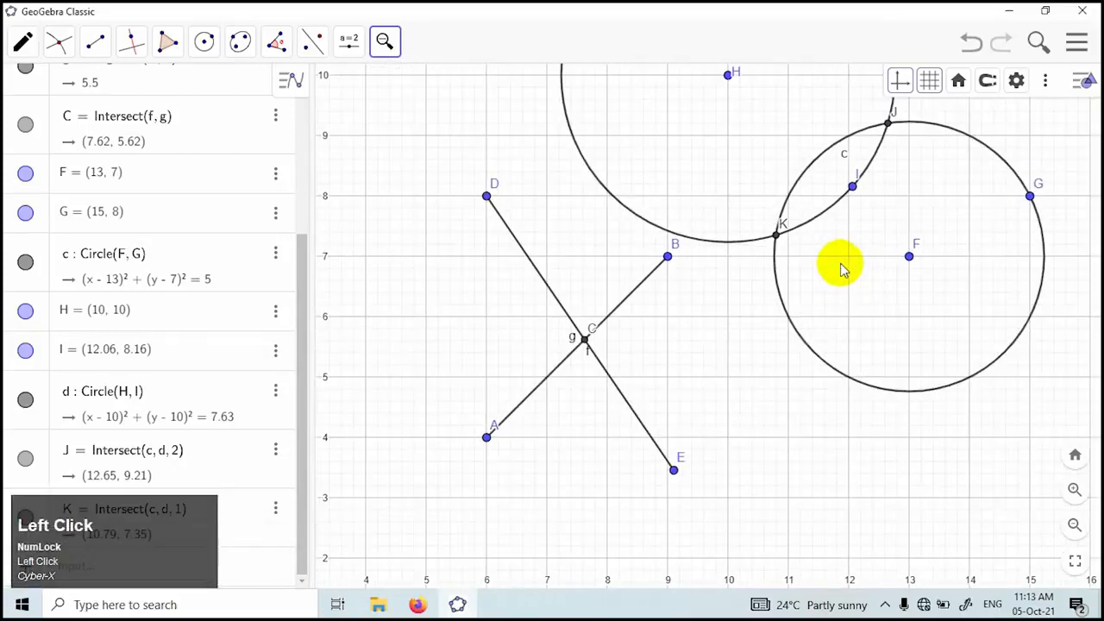
pyautogui.click(841, 270)
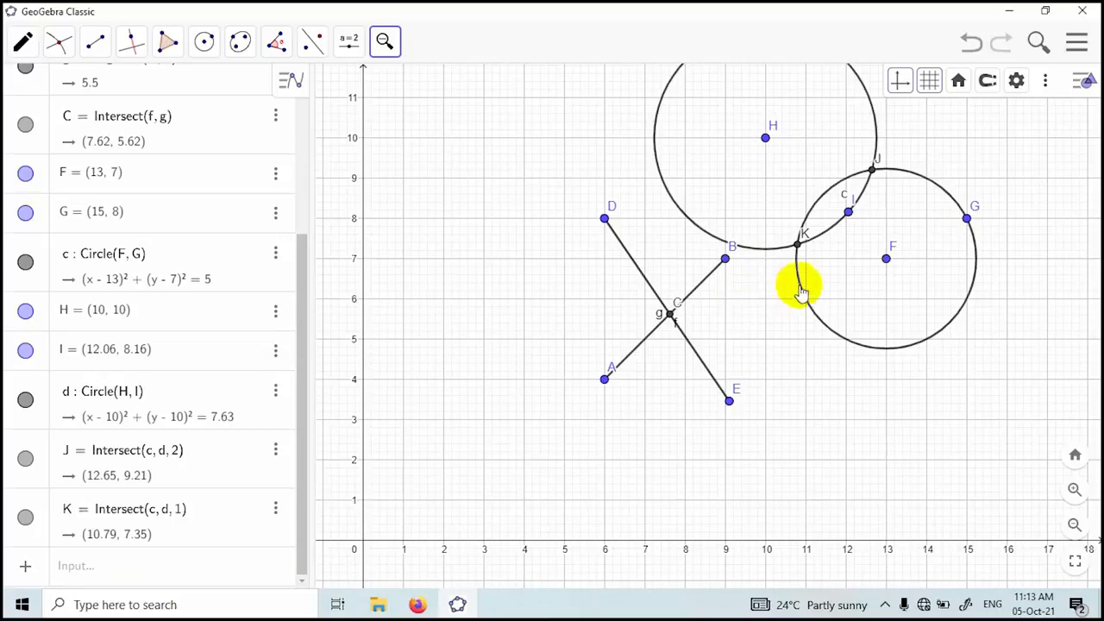
# Zoom the graphics view in and out around the circle centered at F, ending well zoomed out.
pyautogui.scroll(1, 822, 282)
pyautogui.scroll(1, 822, 283)
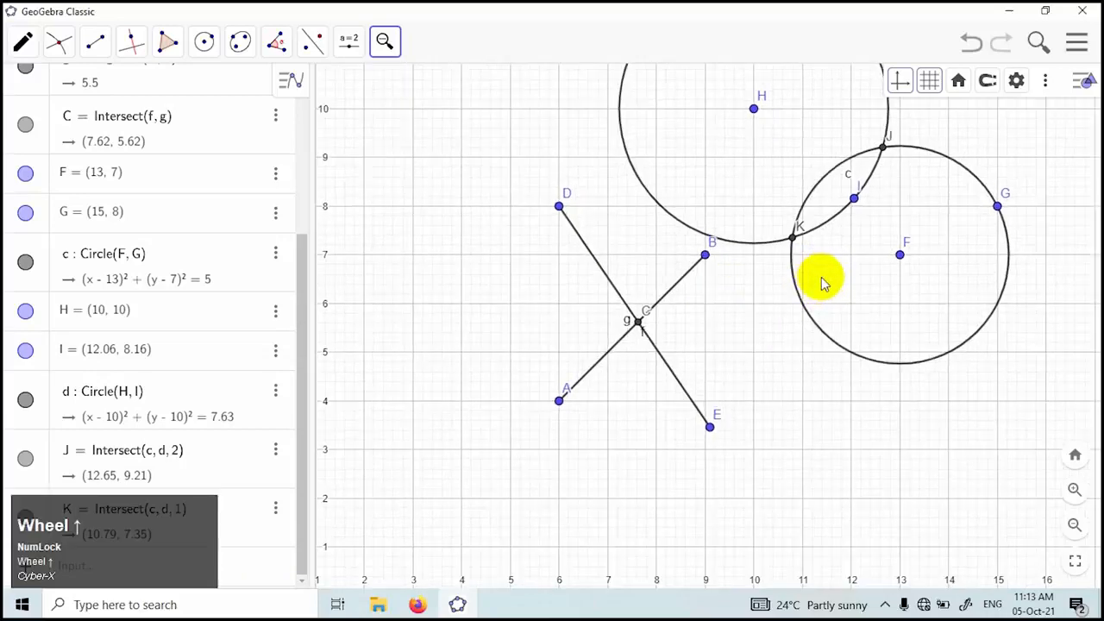
pyautogui.scroll(1, 822, 283)
pyautogui.scroll(-2, 822, 282)
pyautogui.scroll(1, 822, 283)
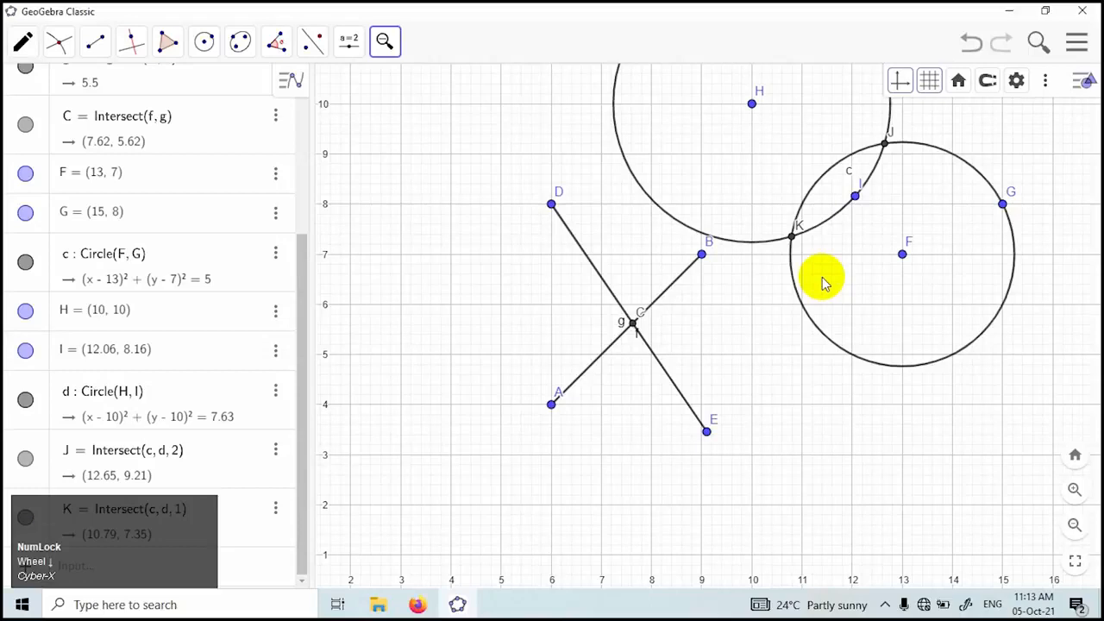
pyautogui.scroll(-1, 822, 283)
pyautogui.scroll(-2, 822, 283)
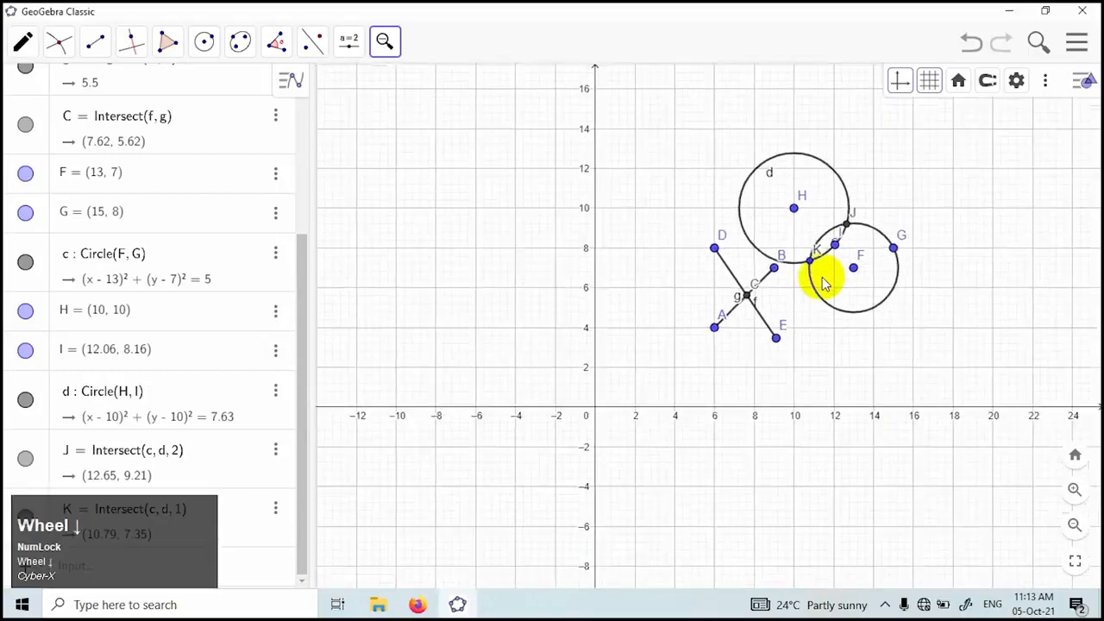
# Shift the coordinate plane sideways with Move Graphics View so the y-axis lies near the algebra view.
pyautogui.click(386, 43)
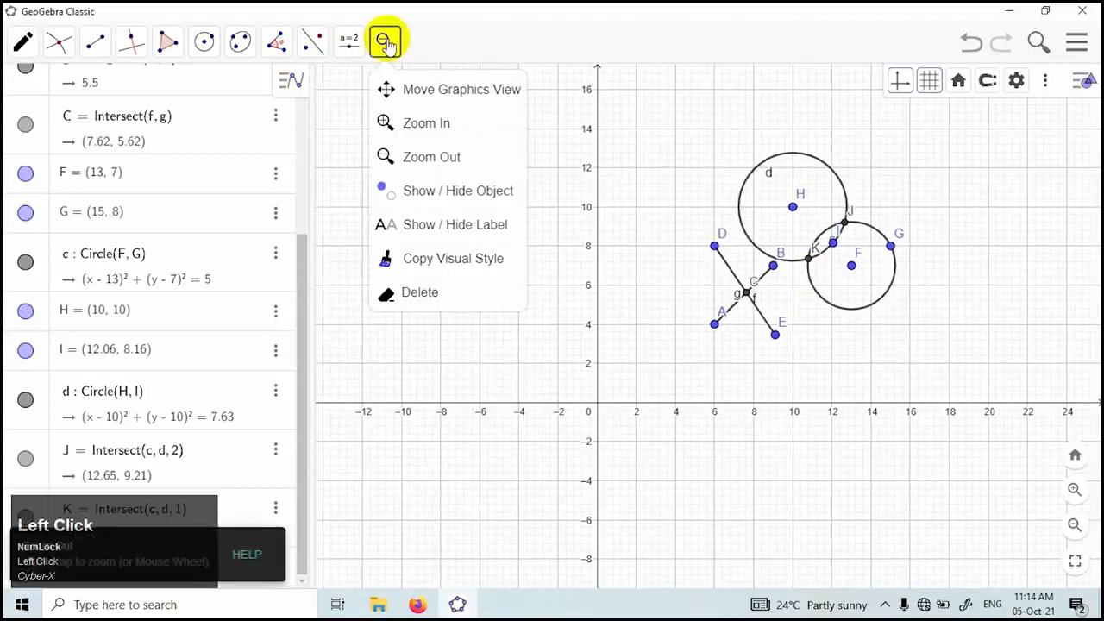
pyautogui.click(425, 98)
pyautogui.moveTo(612, 153); pyautogui.dragTo(458, 161)
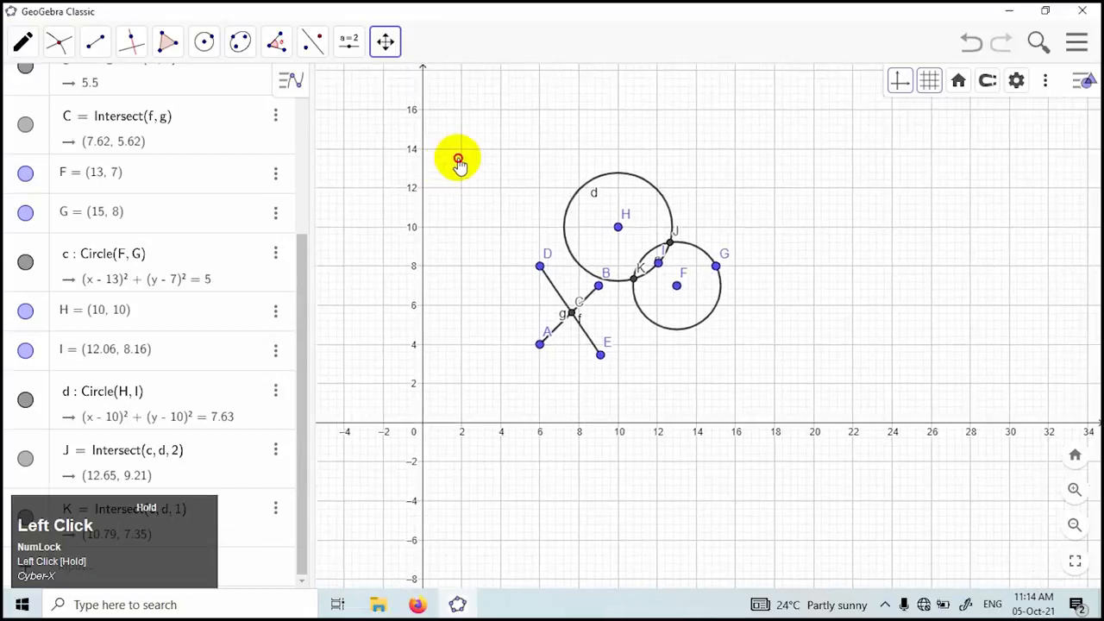
pyautogui.scroll(-1, 709, 197)
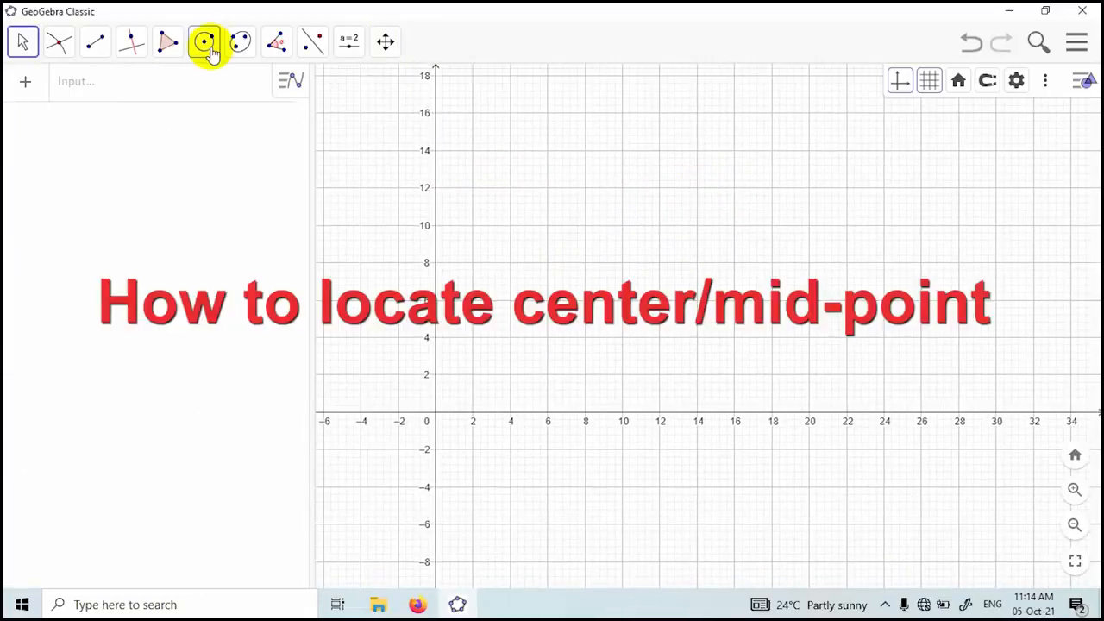
# Draw a circle centered at (6, 4) through point (10, 6) with Circle with Center through Point.
pyautogui.click(205, 41)
pyautogui.click(296, 90)
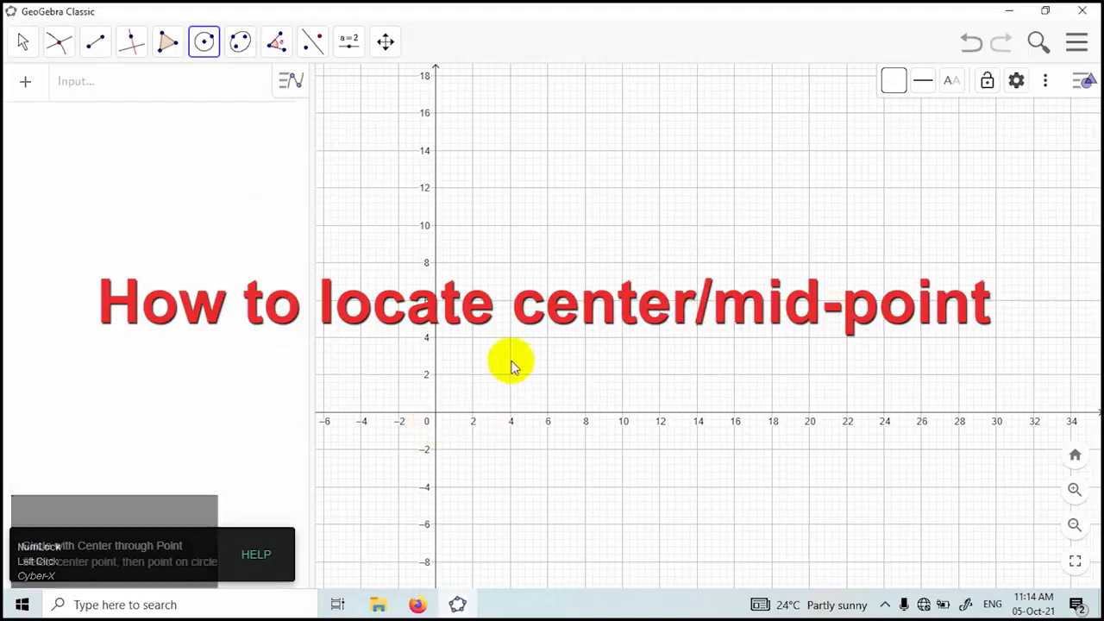
pyautogui.moveTo(547, 337); pyautogui.dragTo(623, 299)
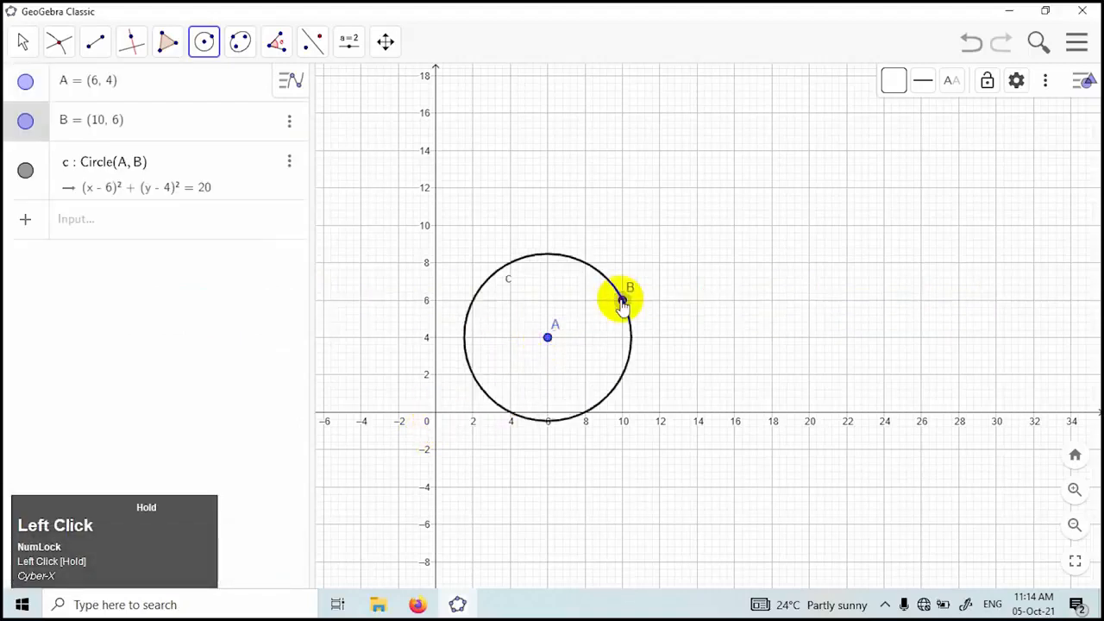
# Draw a horizontal segment beside the circle from (14, 8) to about (24, 8).
pyautogui.click(95, 43)
pyautogui.click(134, 122)
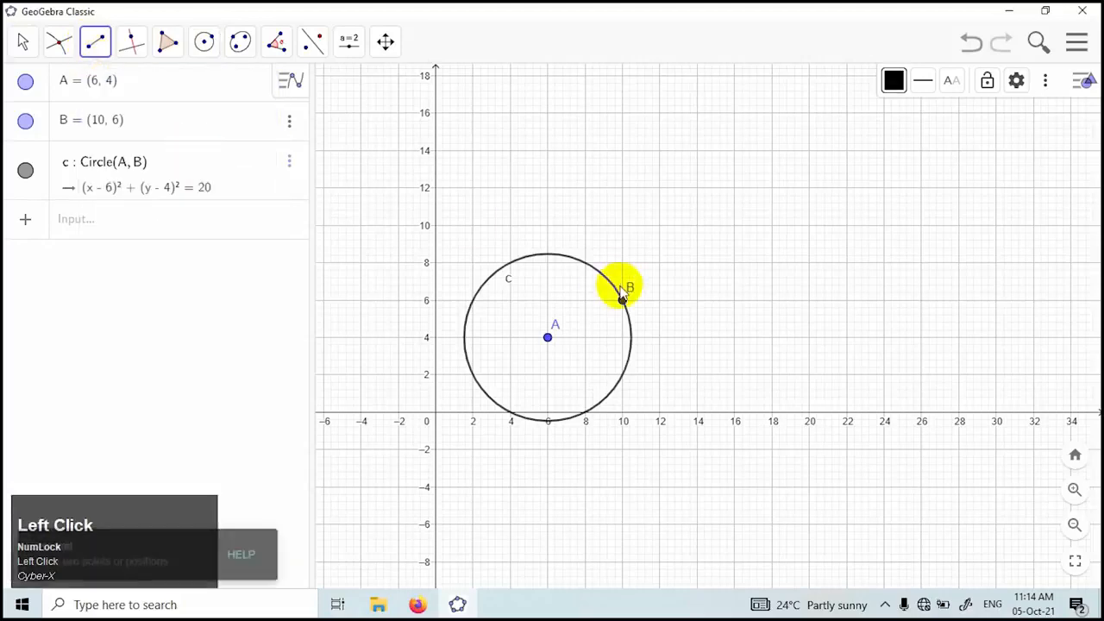
pyautogui.click(697, 262)
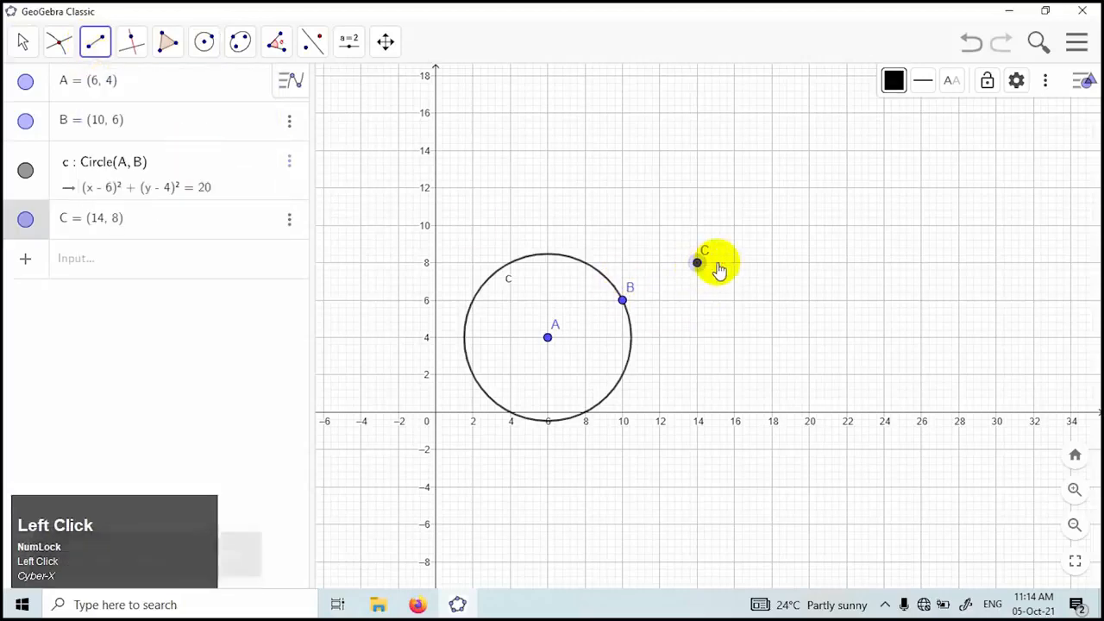
pyautogui.click(882, 263)
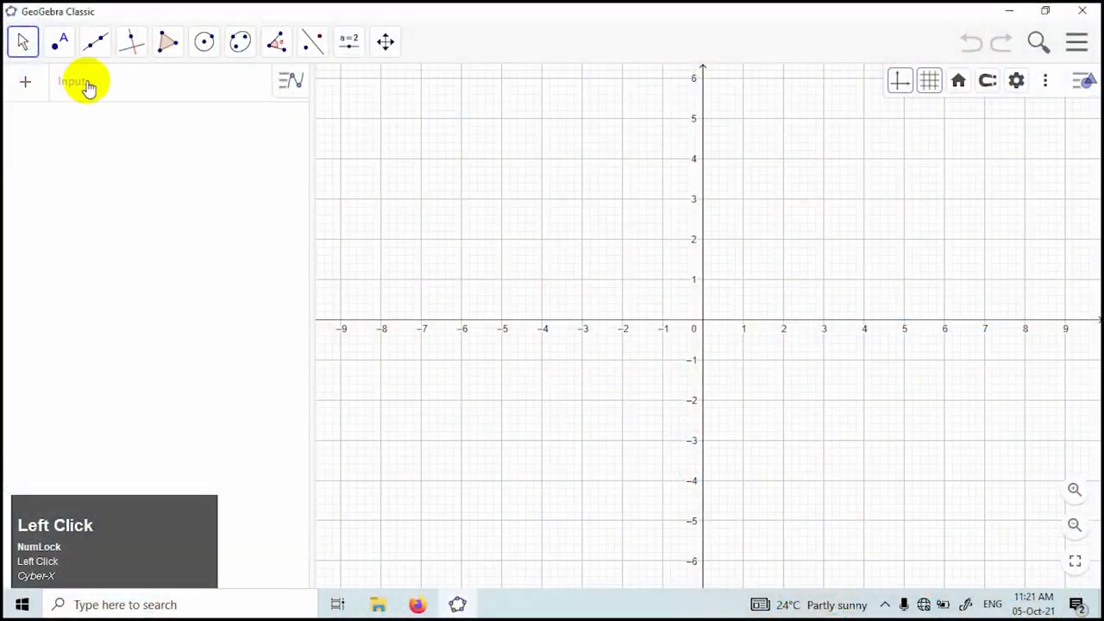
# Graph the circle x² + y² = 9 by entering its equation in the algebra view.
pyautogui.click(92, 90)
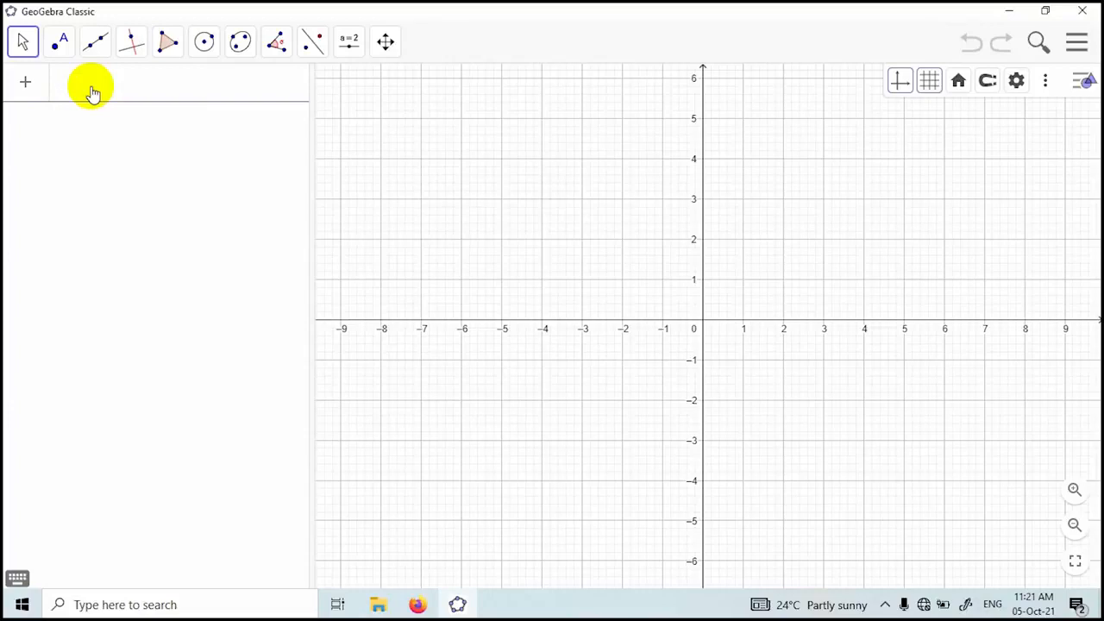
pyautogui.write('x')
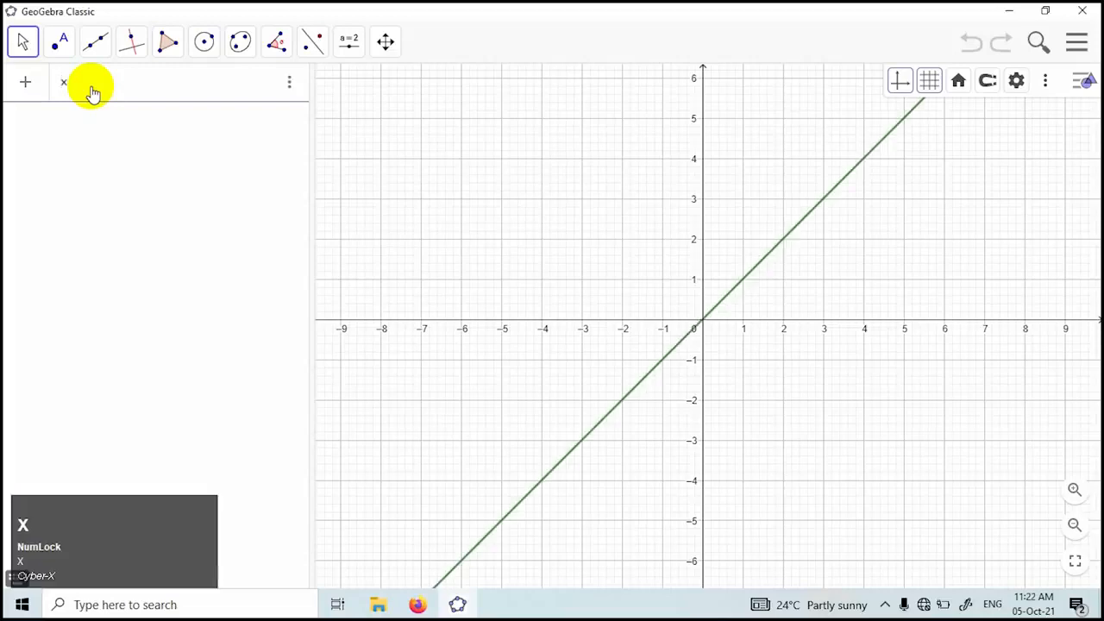
pyautogui.press('shift')
pyautogui.write('^')
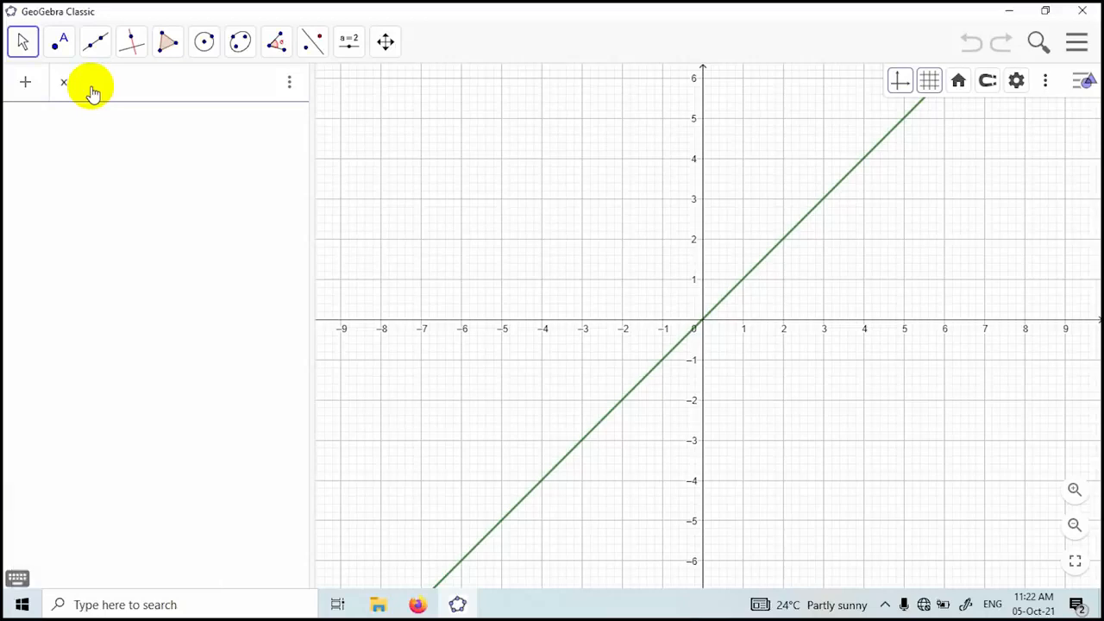
pyautogui.write('2')
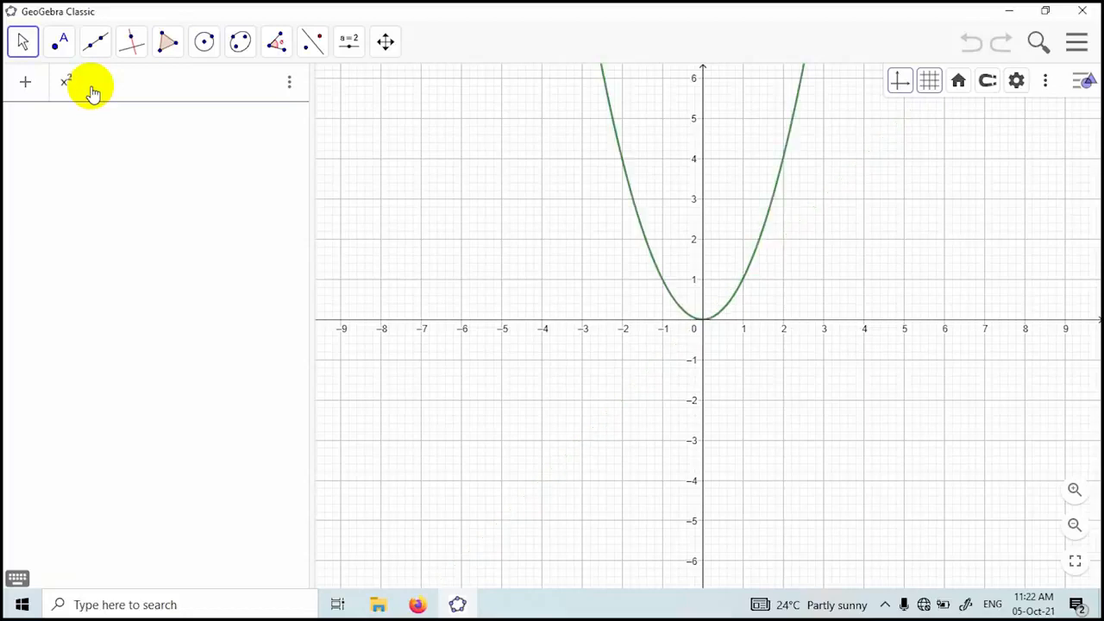
pyautogui.press('Right')
pyautogui.write('+ y')
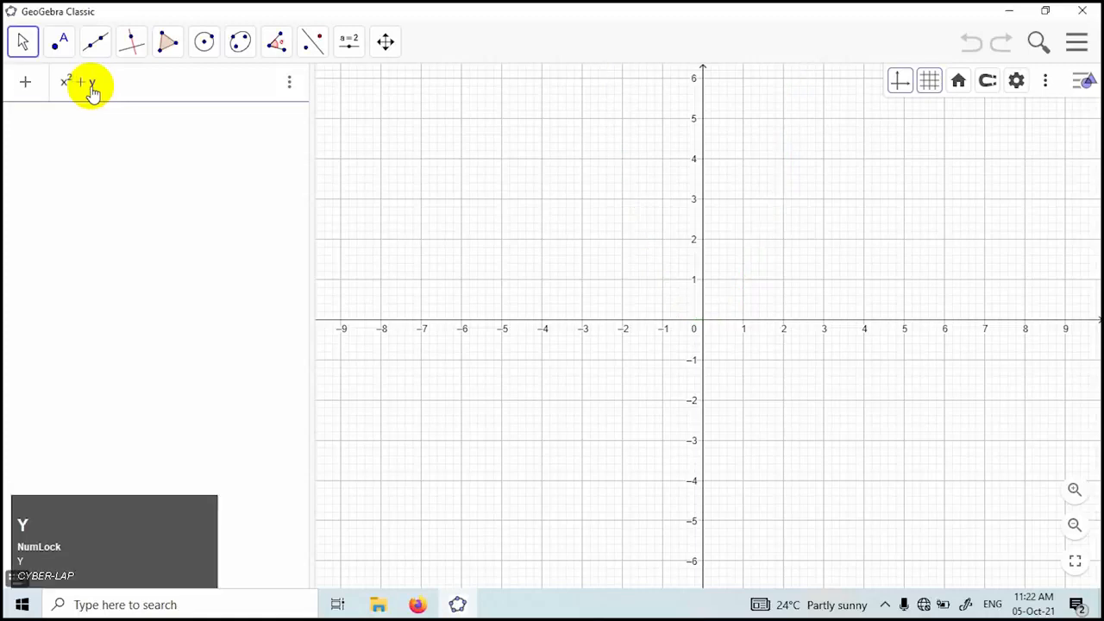
pyautogui.press('shift')
pyautogui.write('^')
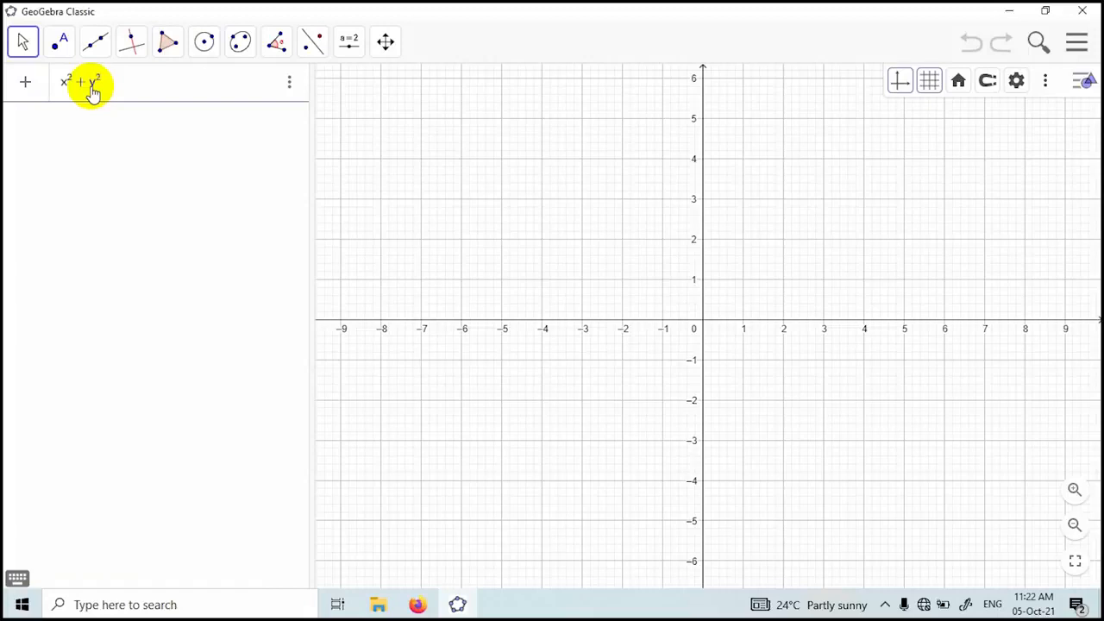
pyautogui.press('Right')
pyautogui.press('Num_Lock')
pyautogui.press('Right')
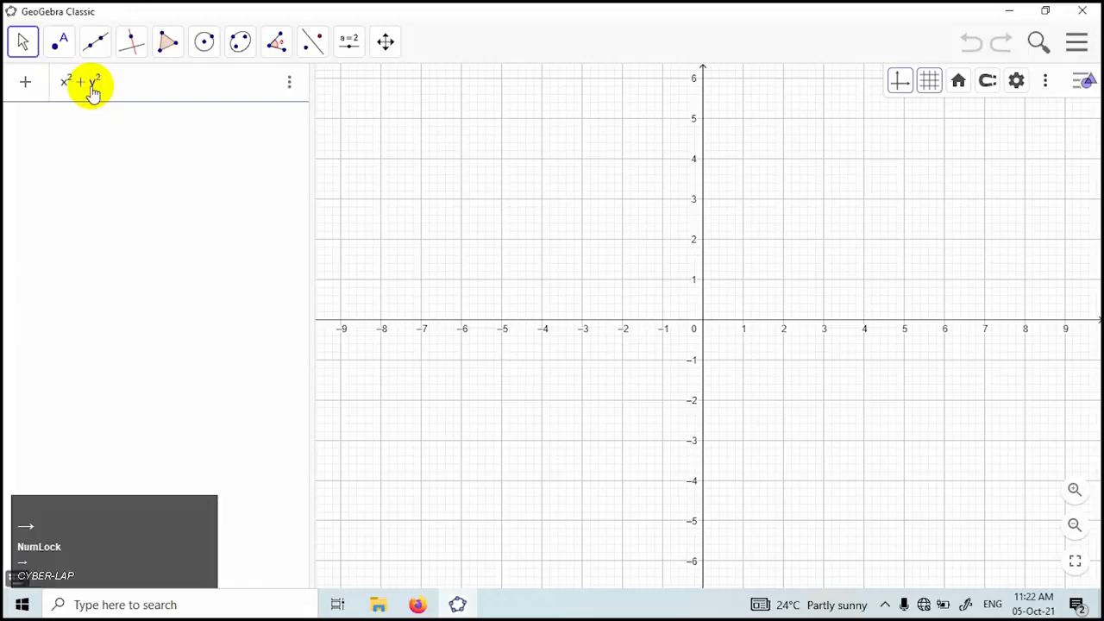
pyautogui.write('= 9')
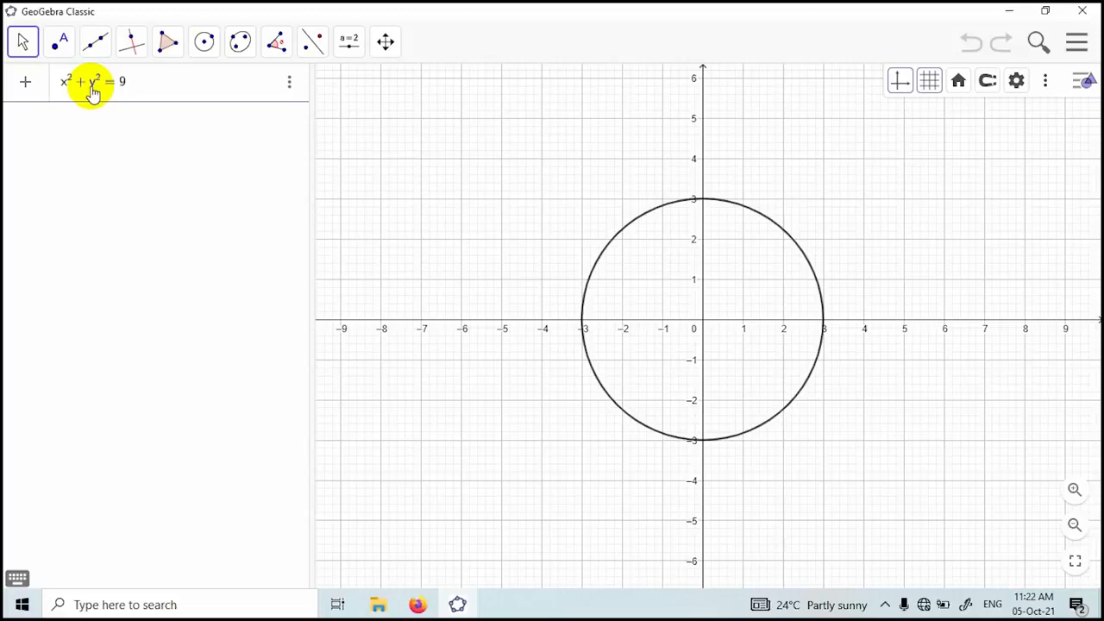
pyautogui.press('Return')
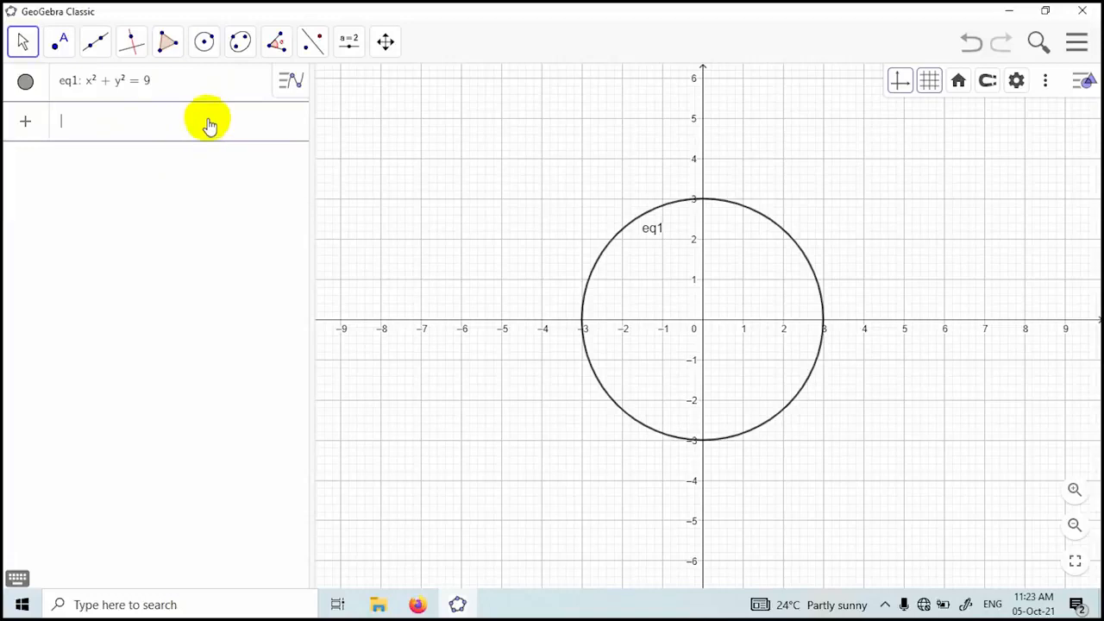
# Graph the straight line 3x + 2y − 12 = 0 from its equation in the algebra view.
pyautogui.click(204, 41)
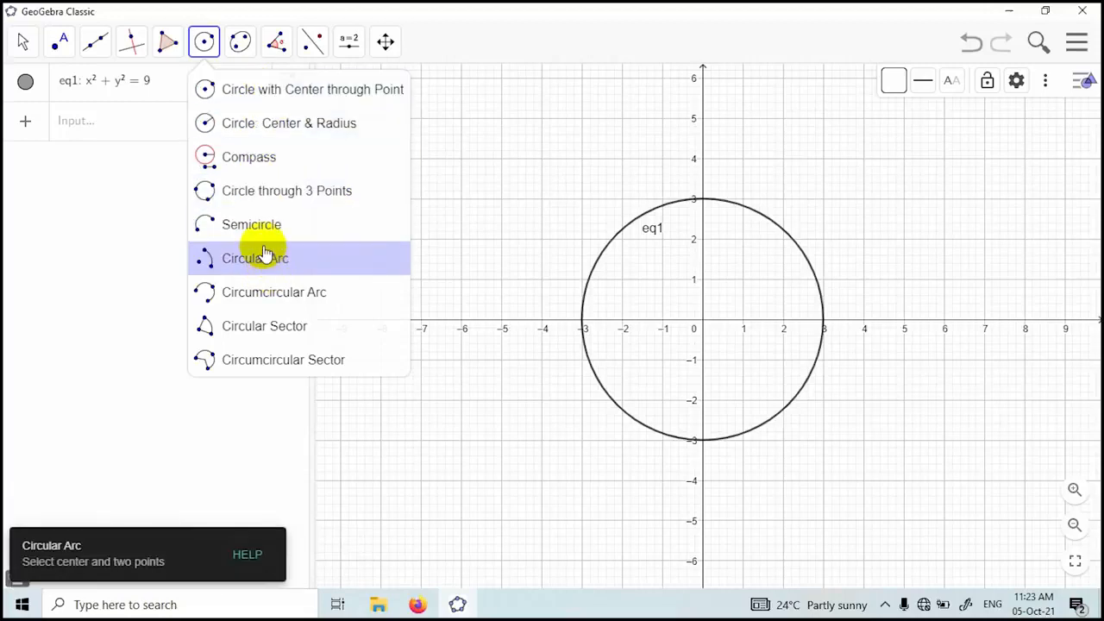
pyautogui.click(88, 118)
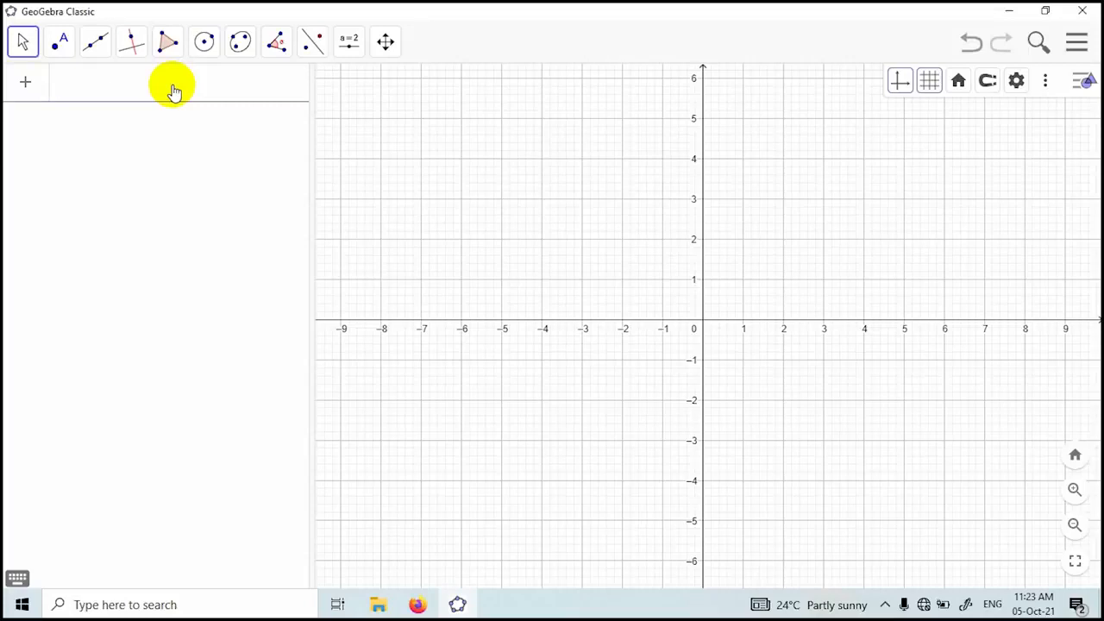
pyautogui.write('3x')
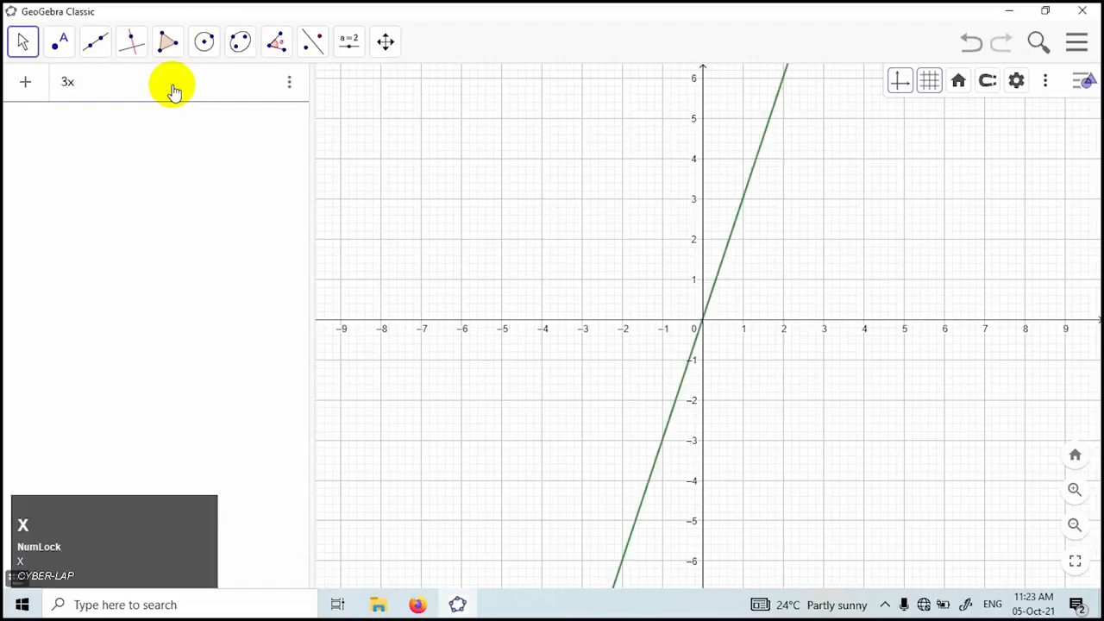
pyautogui.write('+')
pyautogui.write('2')
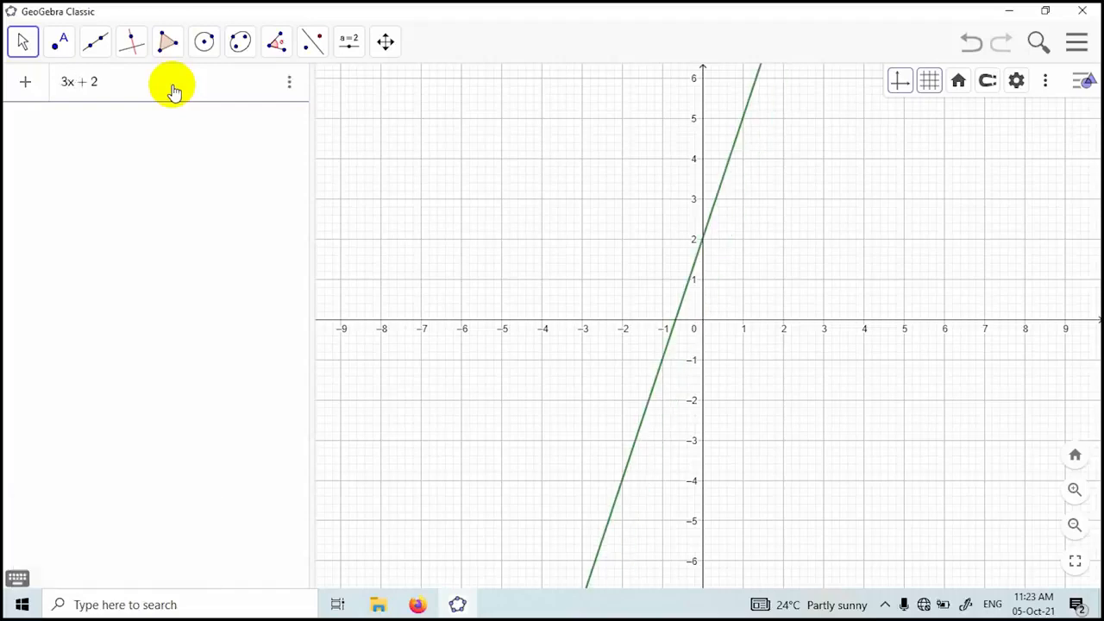
pyautogui.write('y-12=0')
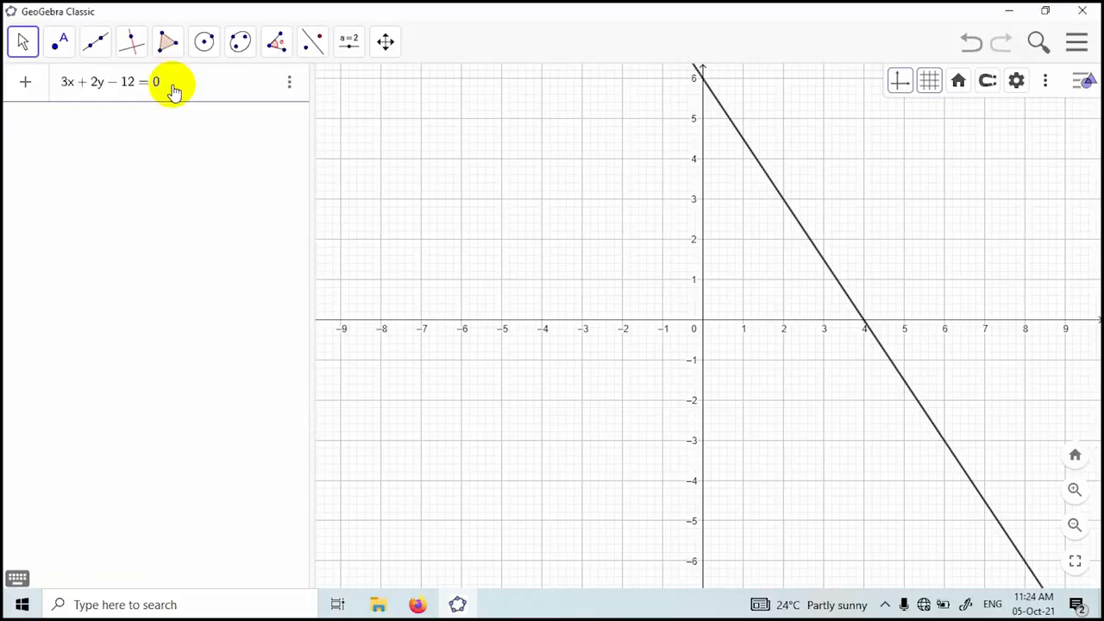
pyautogui.press('Return')
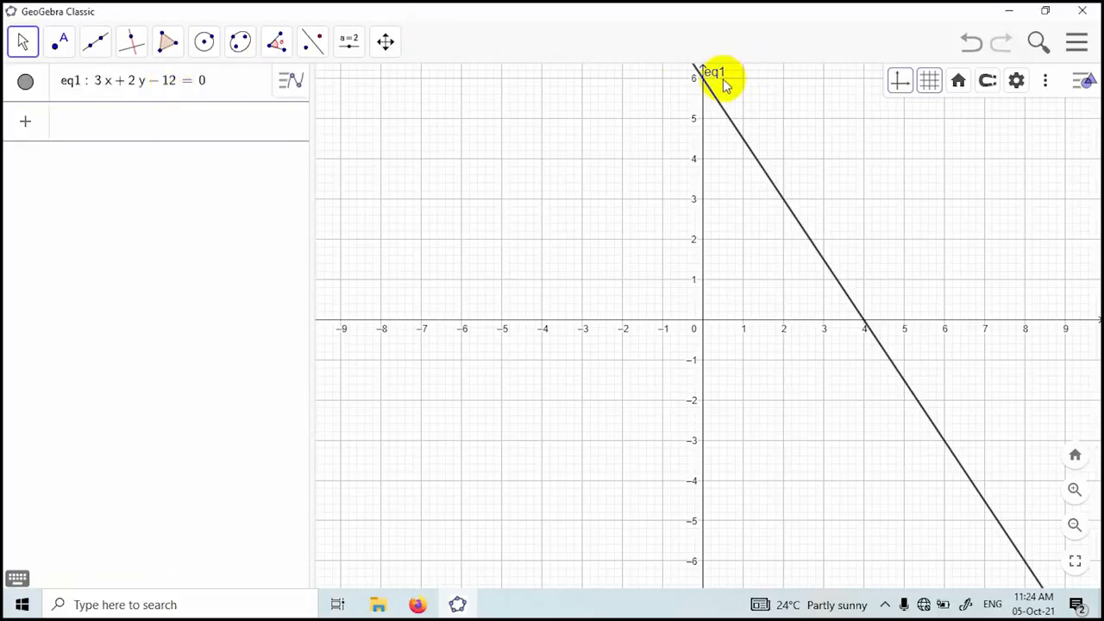
# Hide and show the line 3x + 2y − 12 = 0 twice, leaving it shown.
pyautogui.click(25, 83)
pyautogui.click(25, 84)
pyautogui.click(25, 84)
pyautogui.click(25, 83)
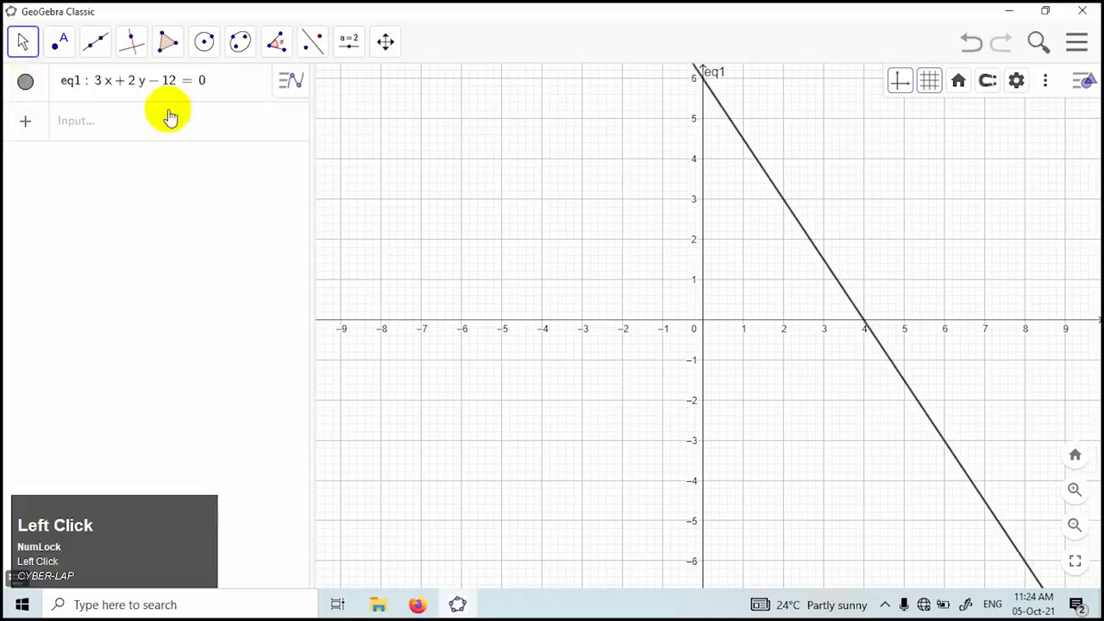
# Show the algebra view's style bar and look over the options available for the line equation.
pyautogui.click(291, 80)
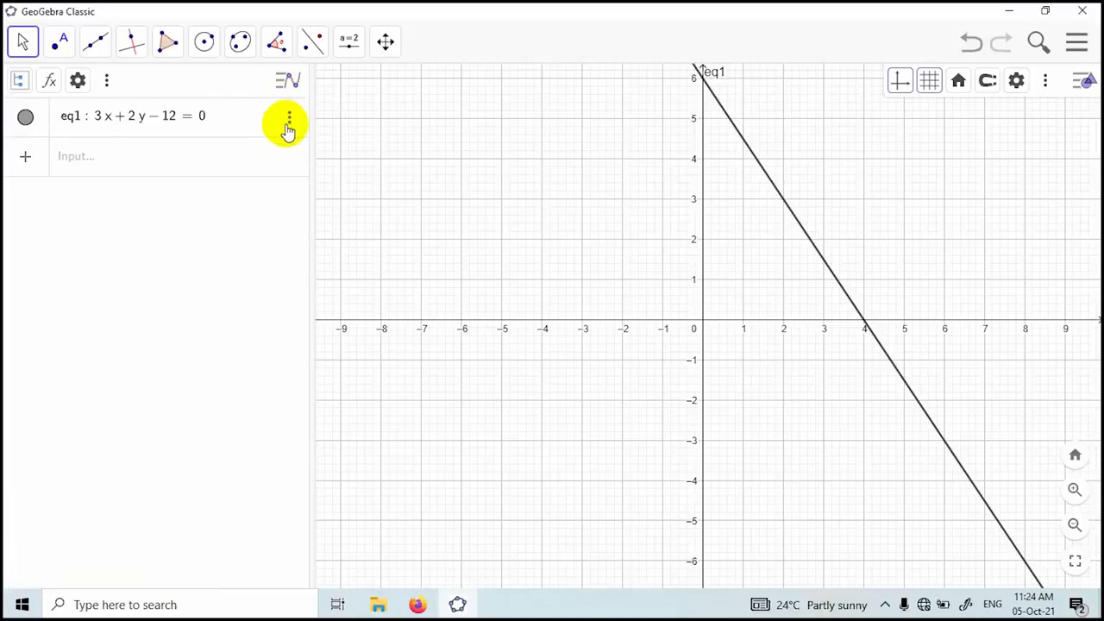
pyautogui.click(292, 121)
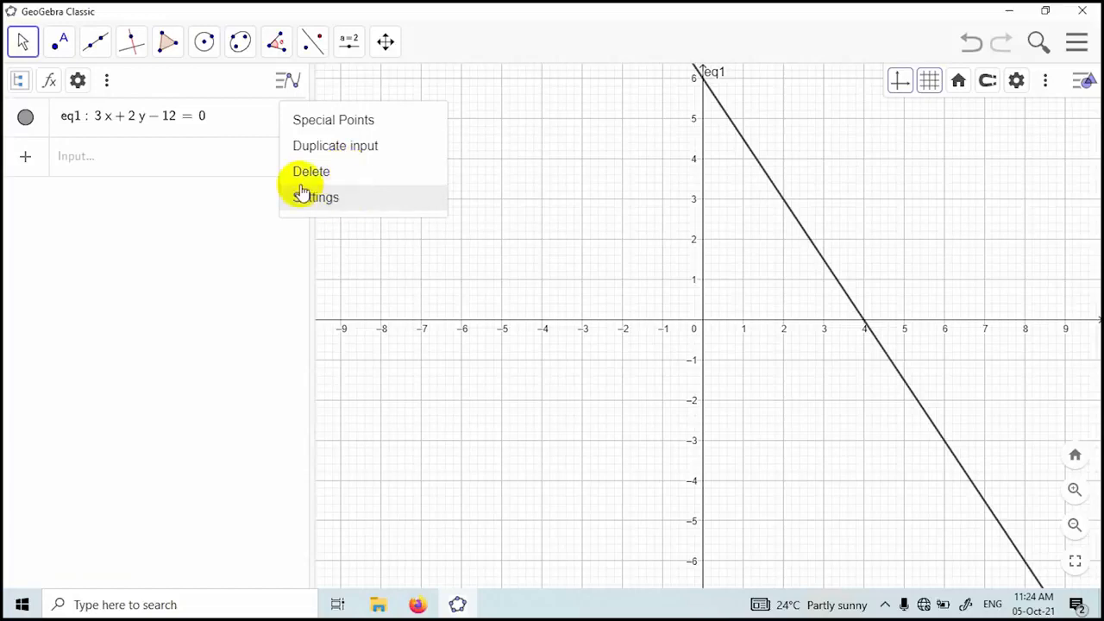
pyautogui.click(138, 214)
# Graph a second line with the equation x − y + 1 = 0.
pyautogui.click(91, 158)
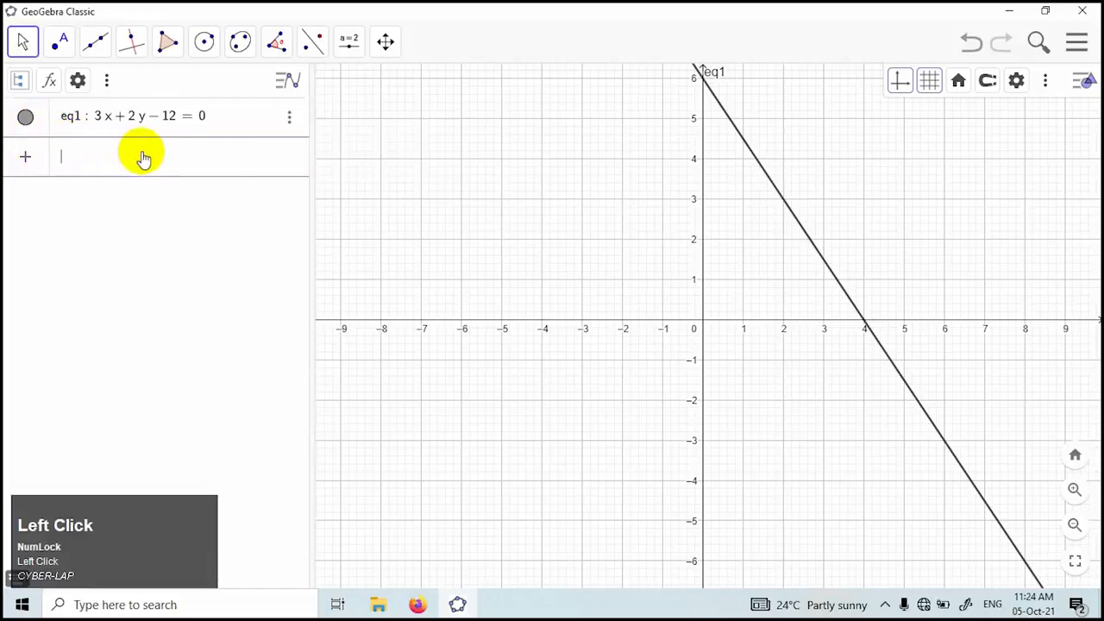
pyautogui.write('x')
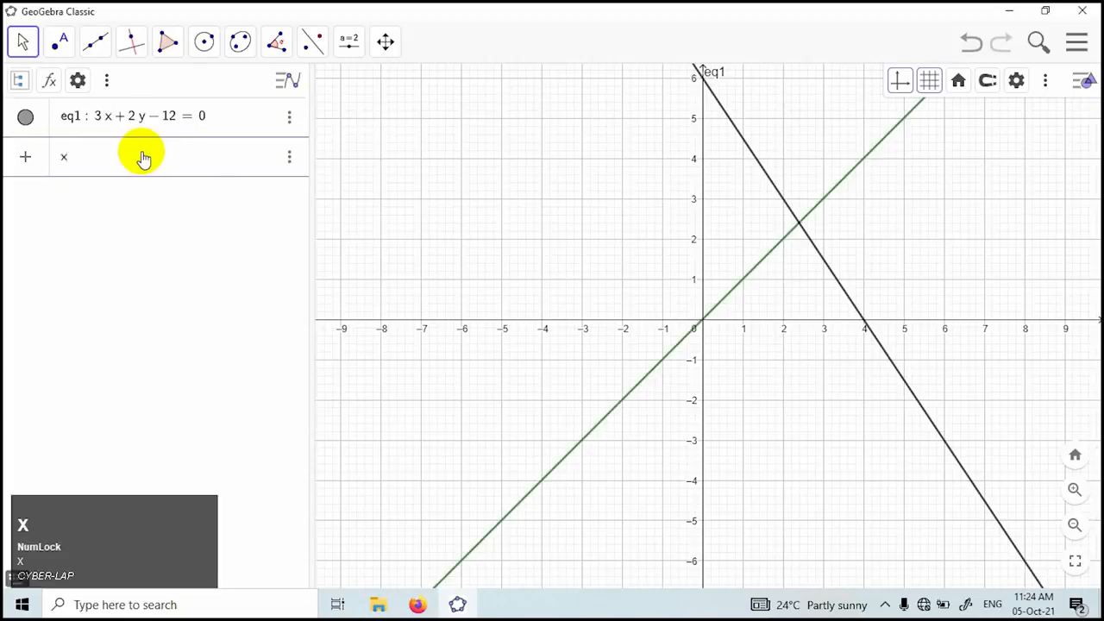
pyautogui.write('-y+1=')
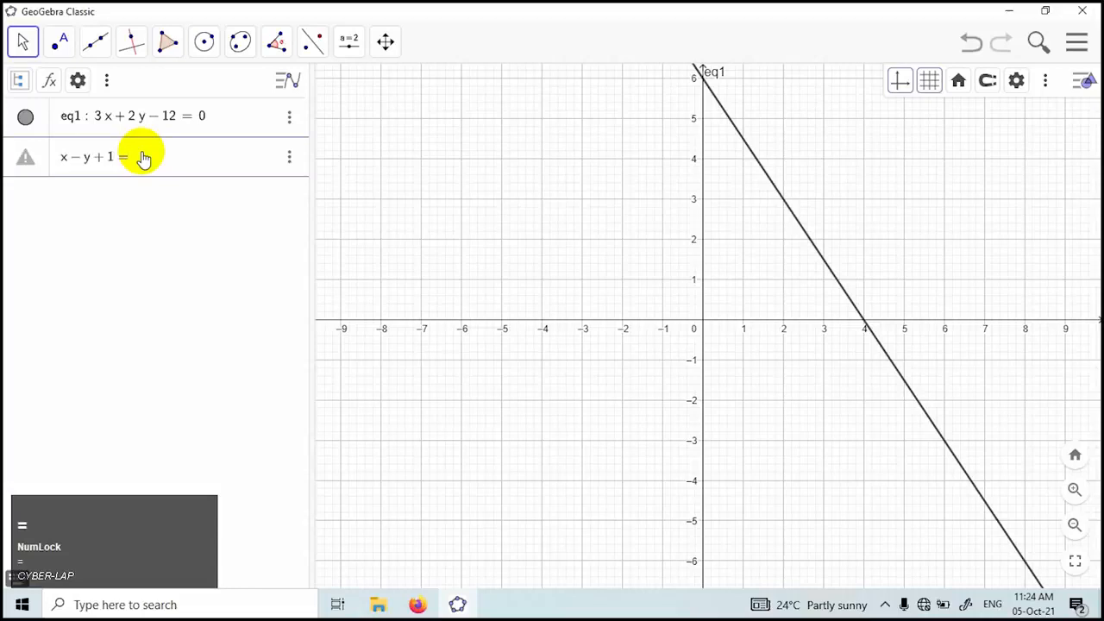
pyautogui.write('0')
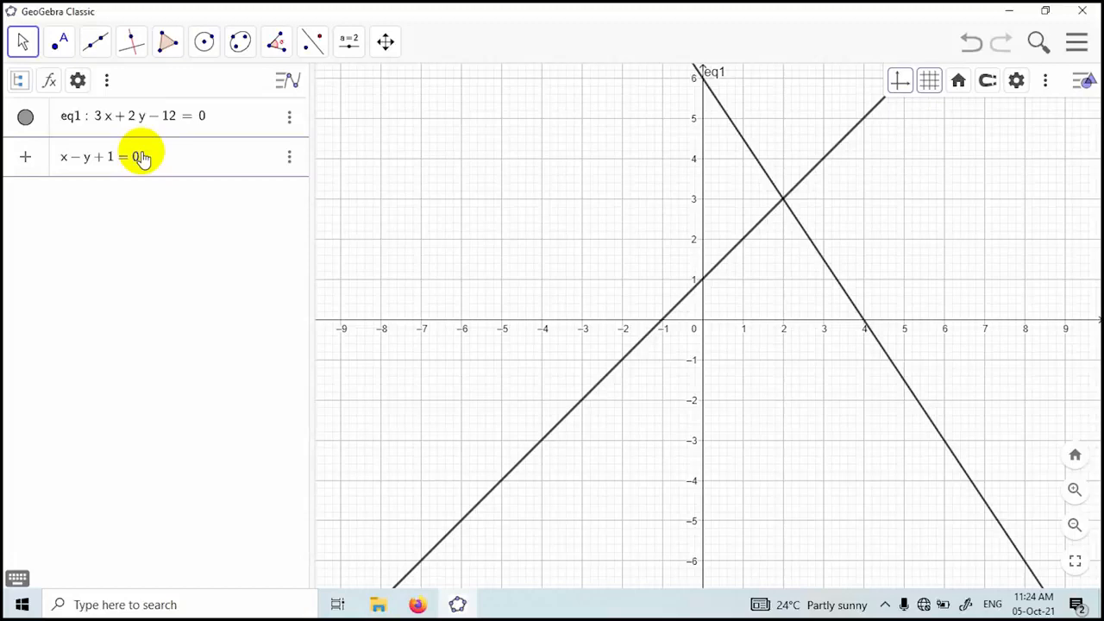
pyautogui.press('Return')
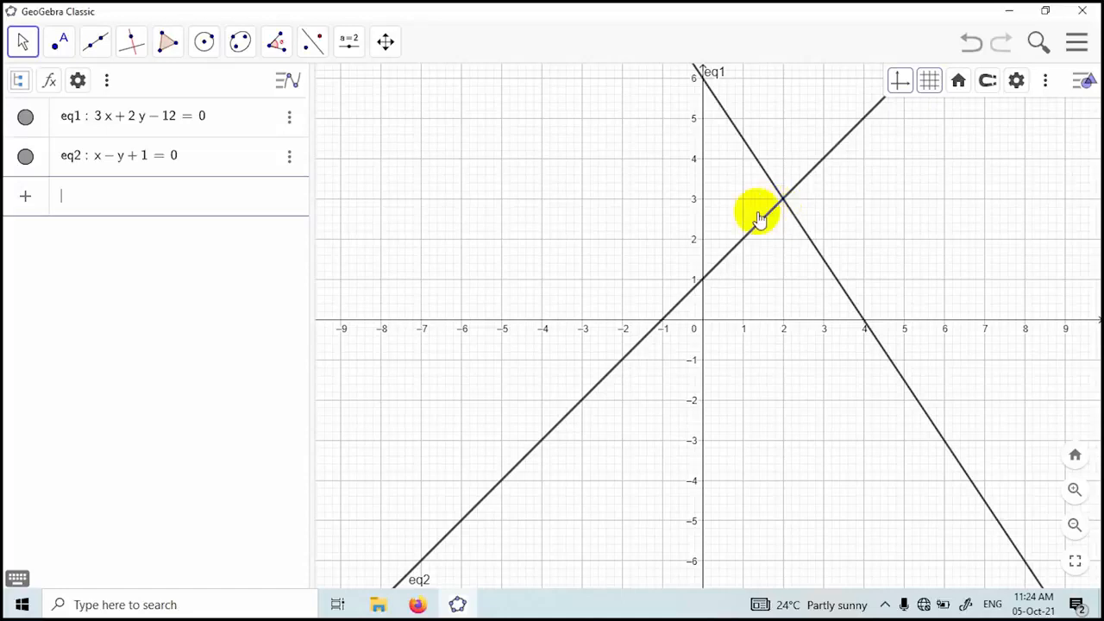
# Mark the point where the two lines cross with the Intersect tool.
pyautogui.click(61, 50)
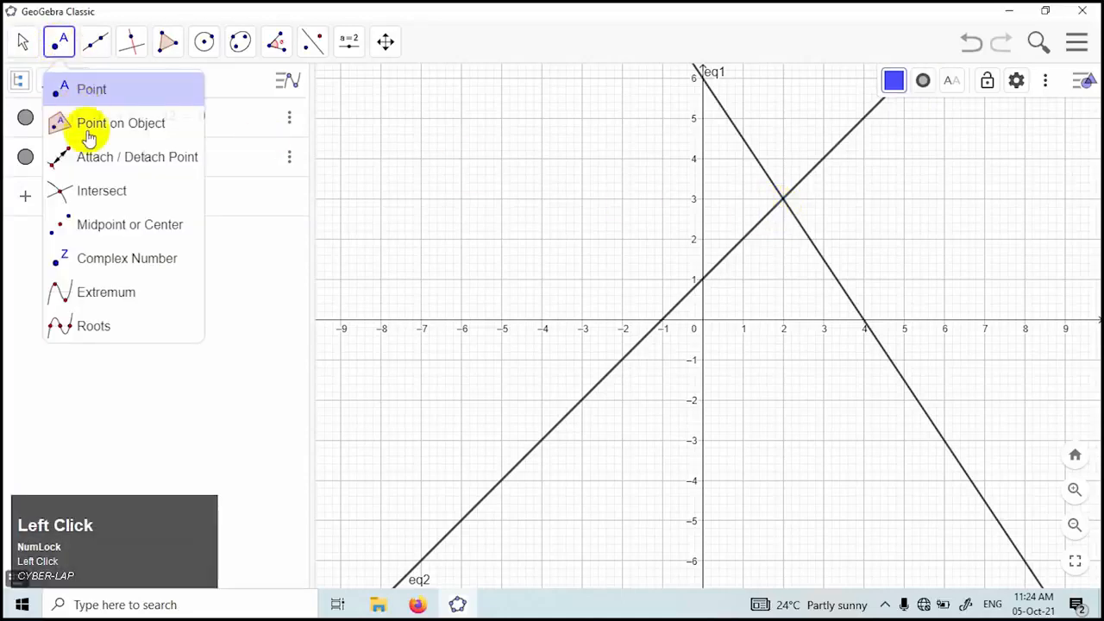
pyautogui.click(101, 193)
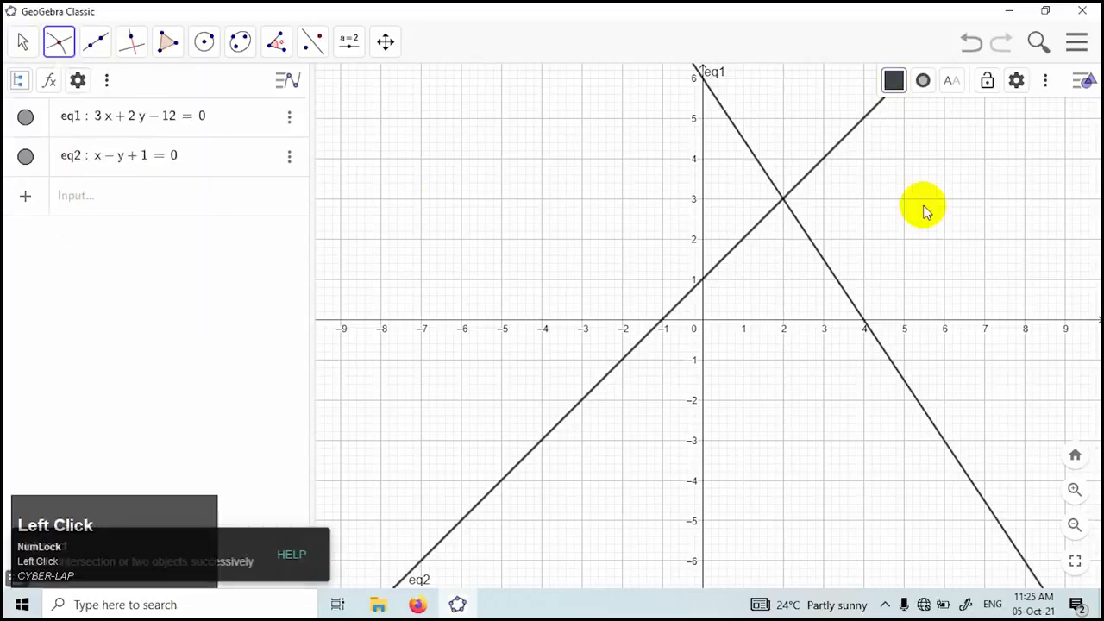
pyautogui.click(783, 201)
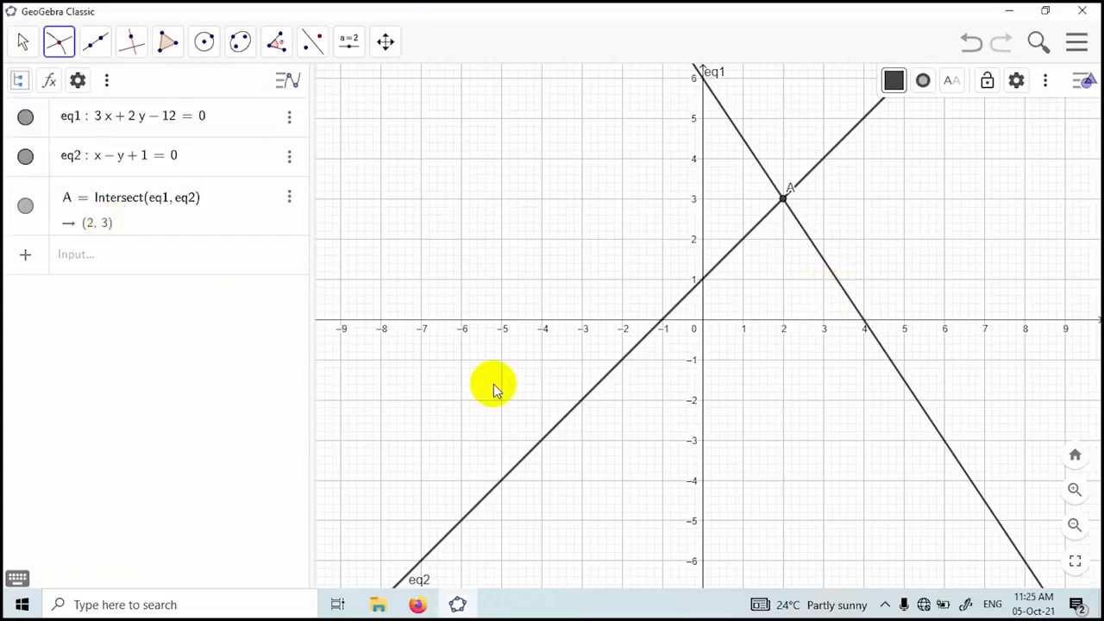
# Select all objects and delete both lines together with their intersection point.
pyautogui.press('Num_Lock')
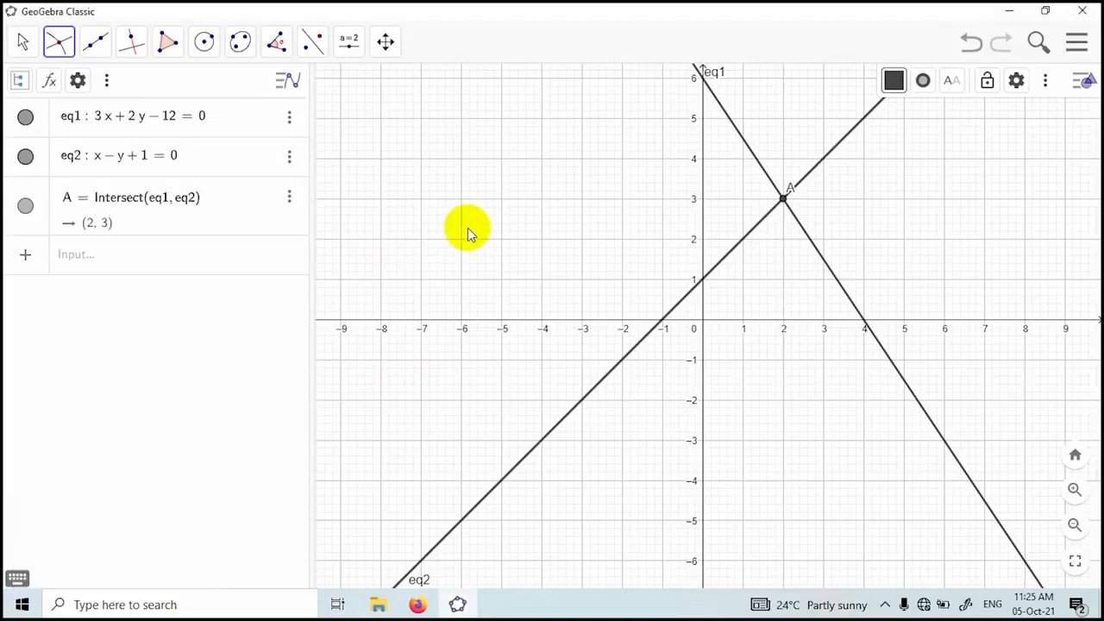
pyautogui.press('ctrl')
pyautogui.hotkey('ctrl', 'a')
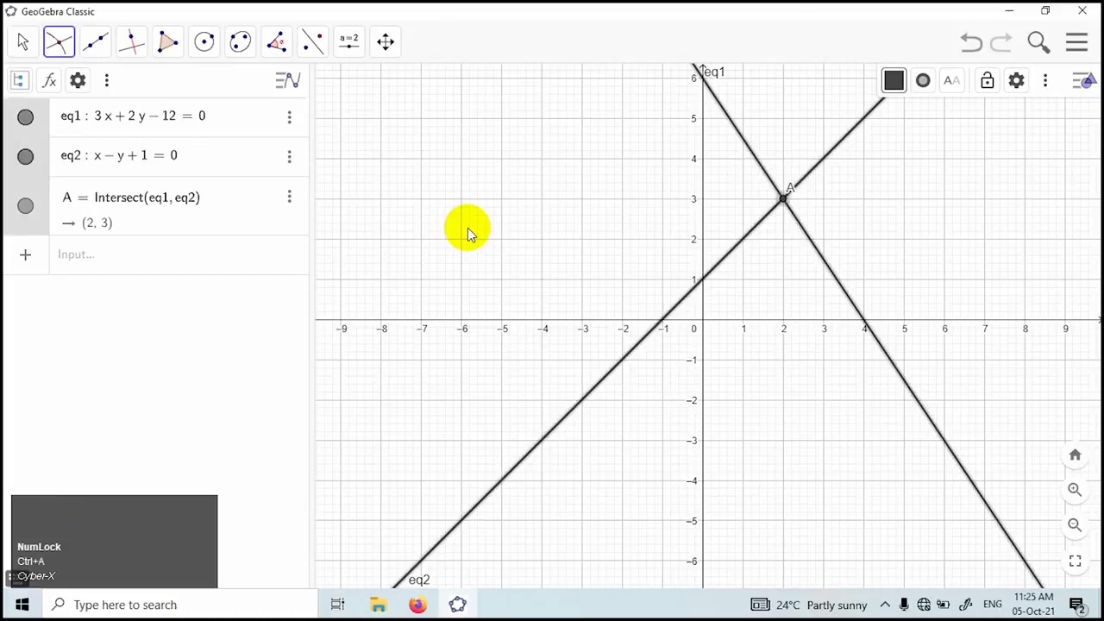
pyautogui.press('Delete')
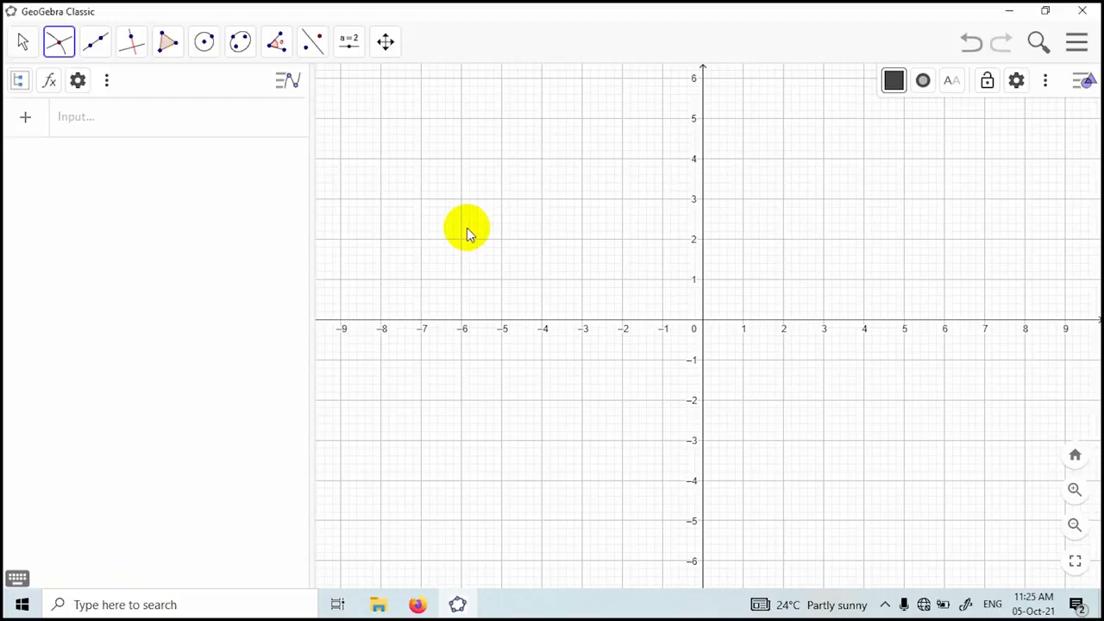
# Graph the line x + 2y = 3 by entering its equation in the algebra view.
pyautogui.click(93, 121)
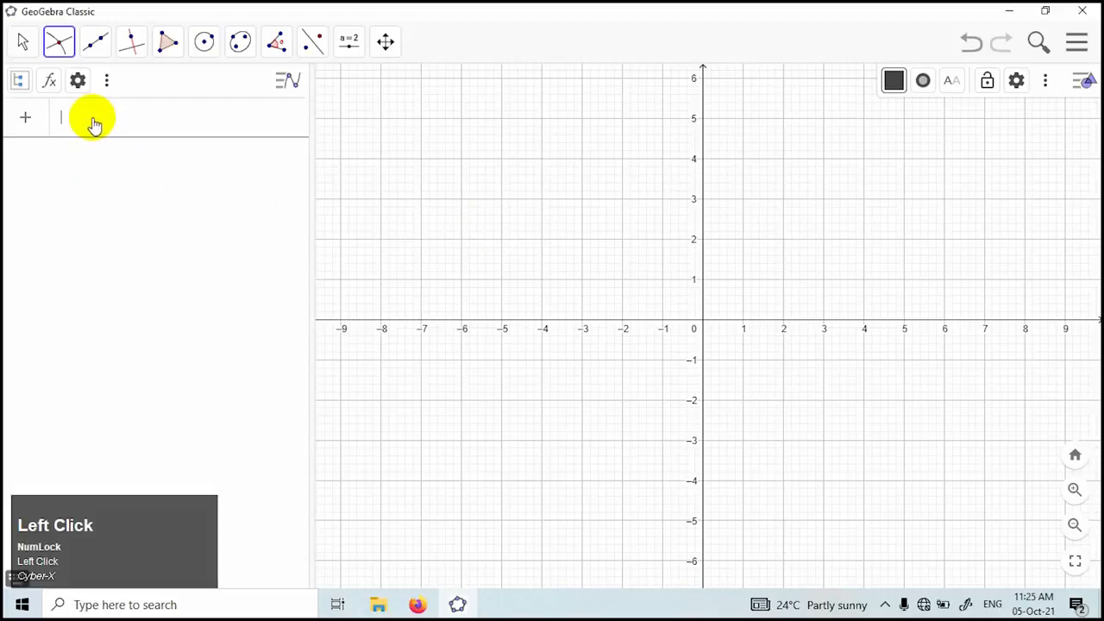
pyautogui.write('x + 2y ')
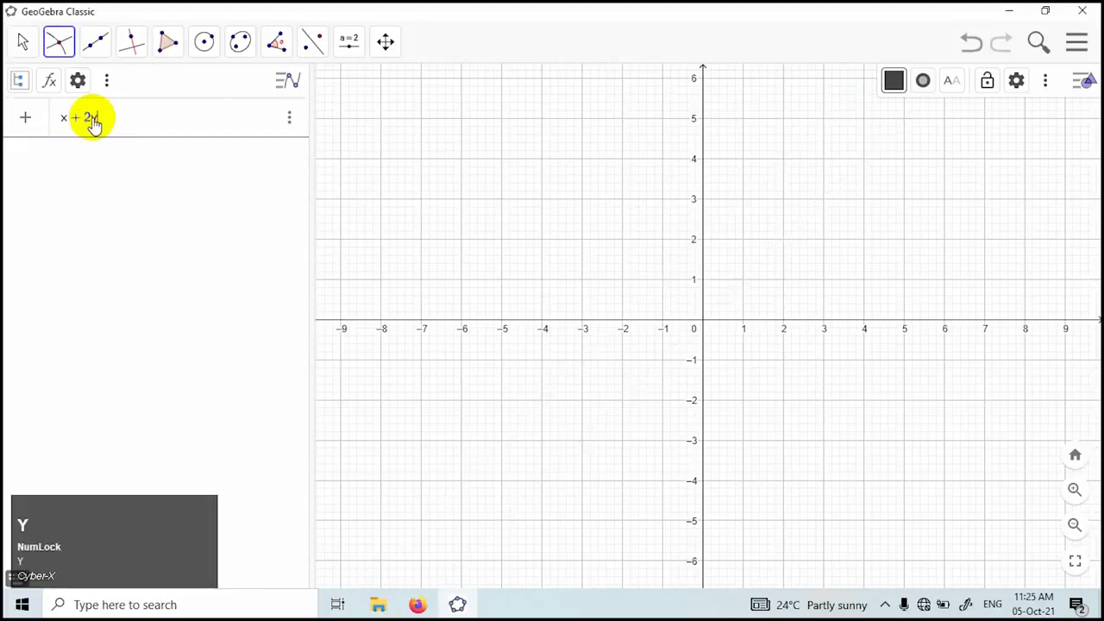
pyautogui.write('= 3')
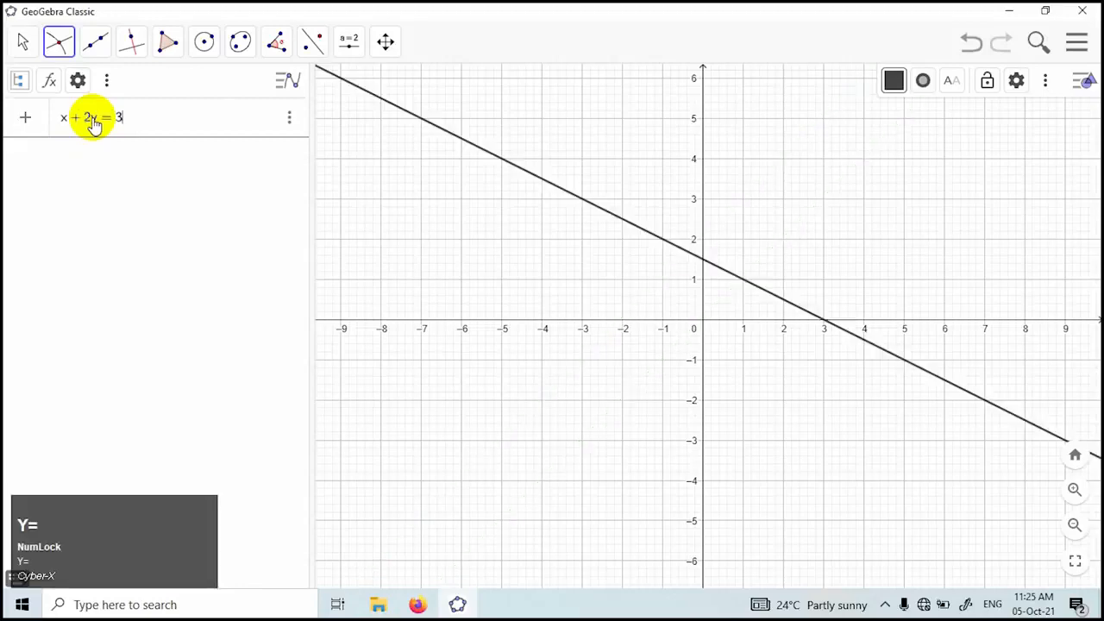
pyautogui.press('Return')
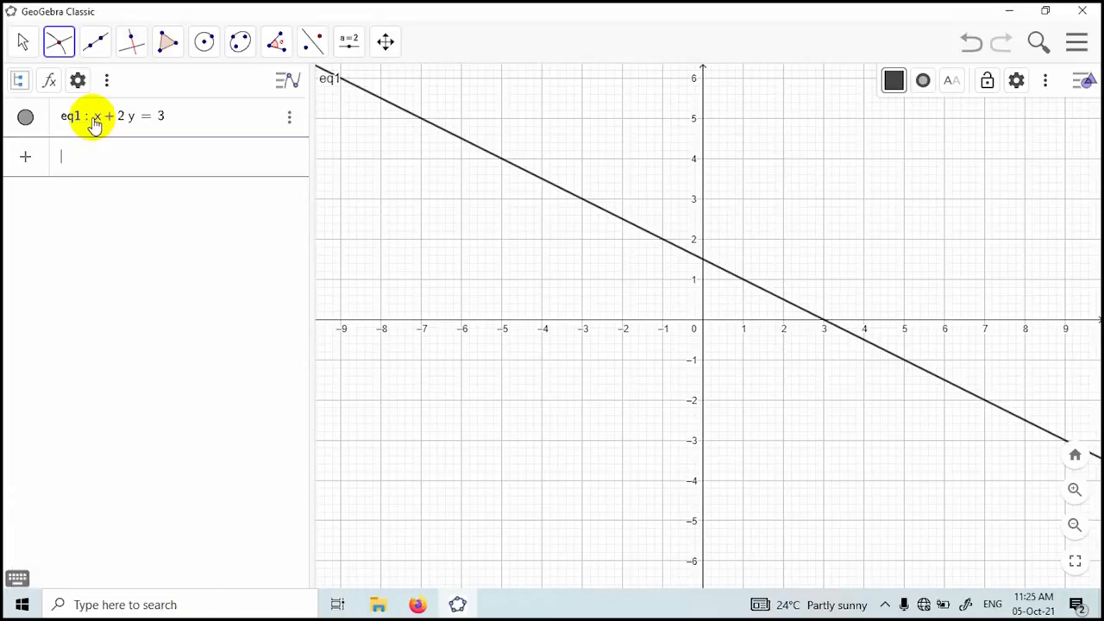
# Graph a second line with the equation 4x + 3y = 2.
pyautogui.write('4x ')
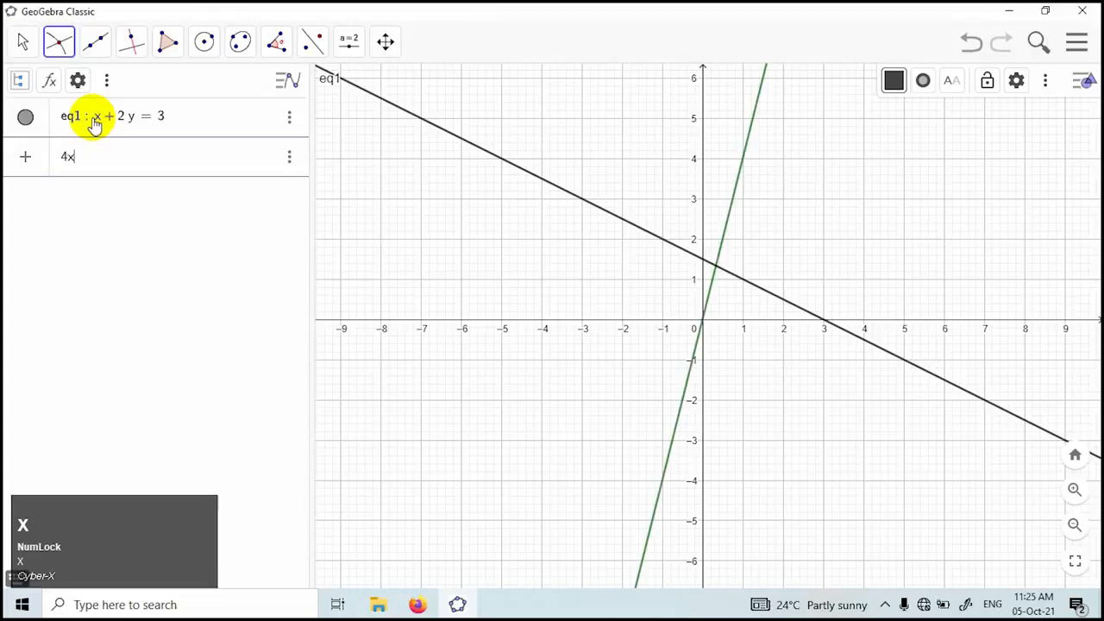
pyautogui.write('+ 3y')
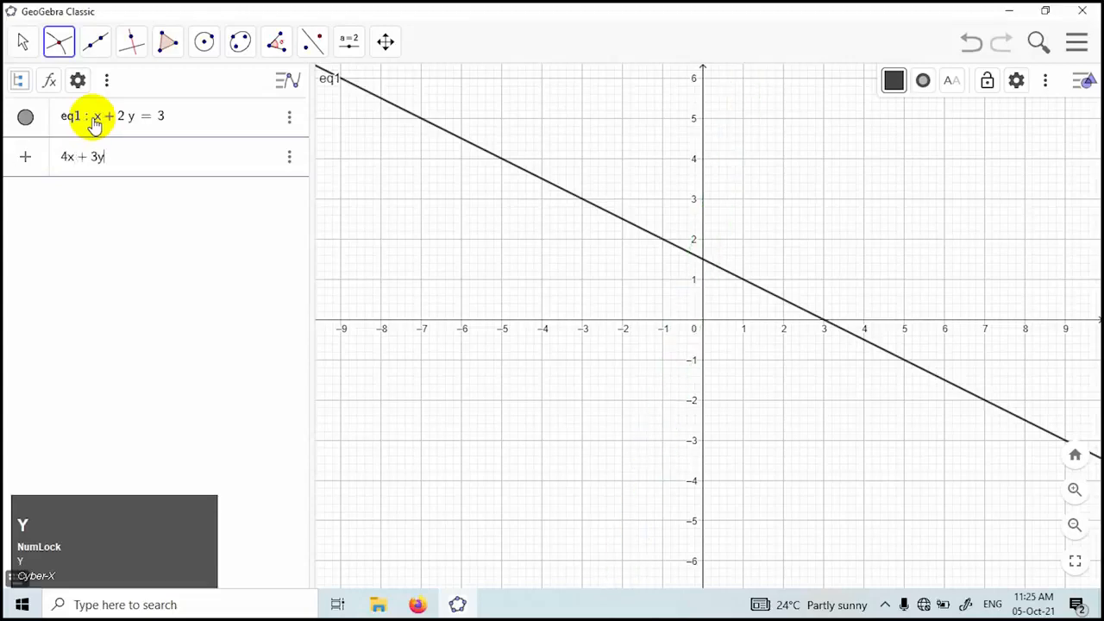
pyautogui.write(' = 2')
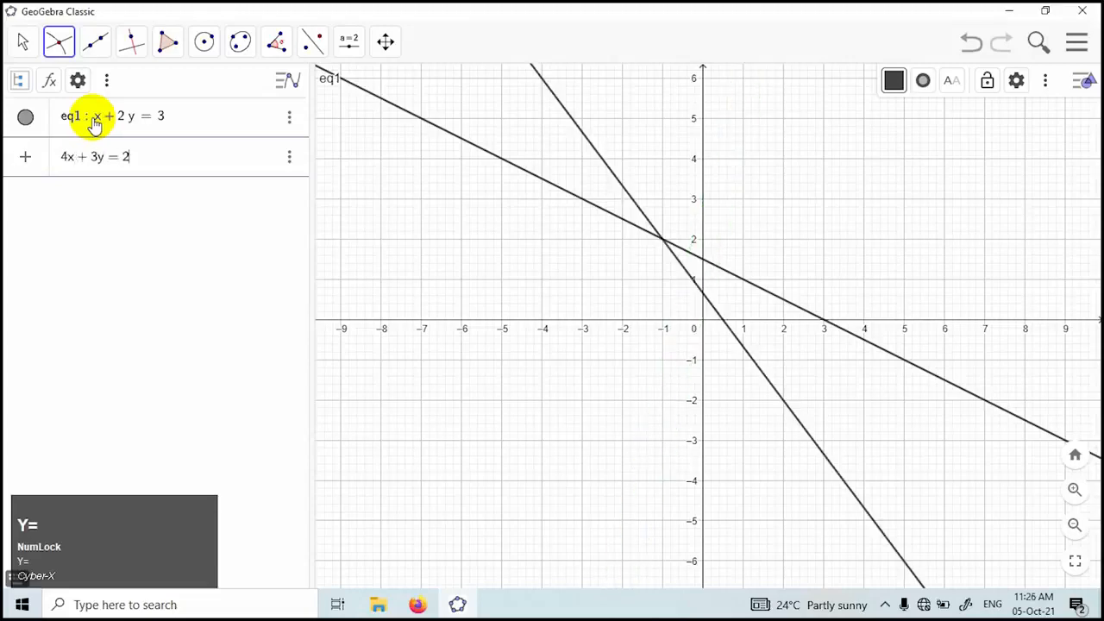
pyautogui.press('Return')
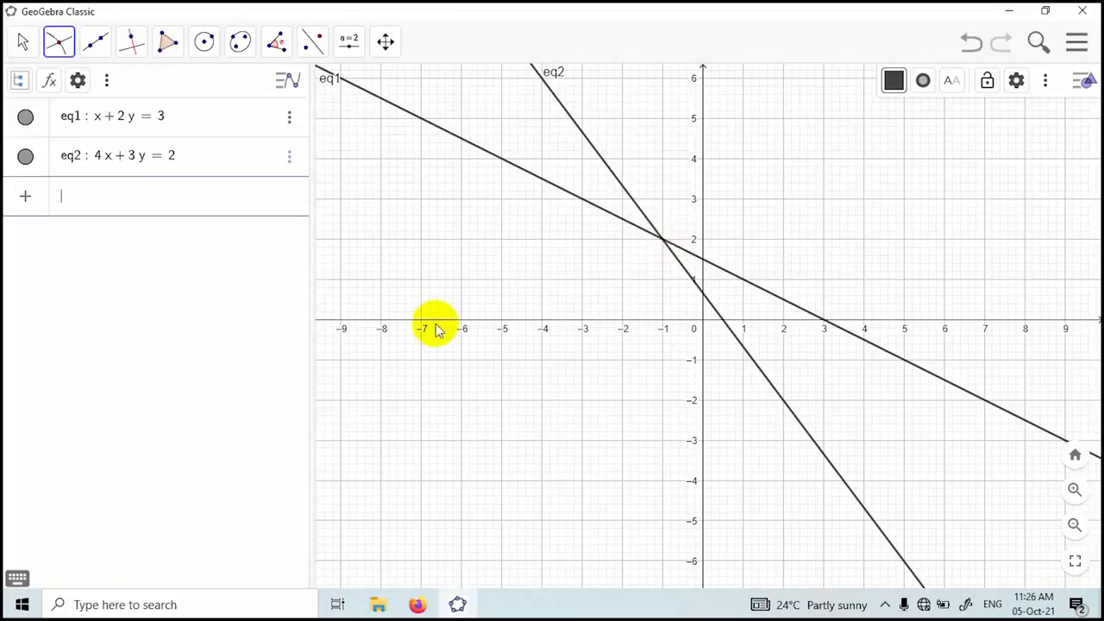
# Mark the point where the lines x + 2y = 3 and 4x + 3y = 2 cross with the Intersect tool.
pyautogui.click(59, 43)
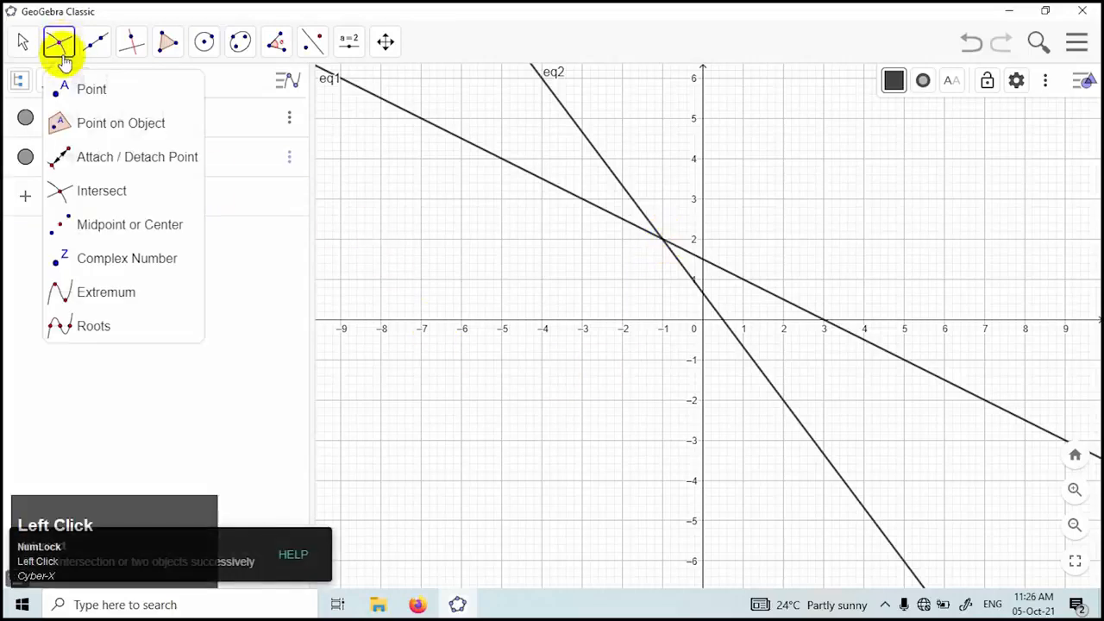
pyautogui.click(98, 193)
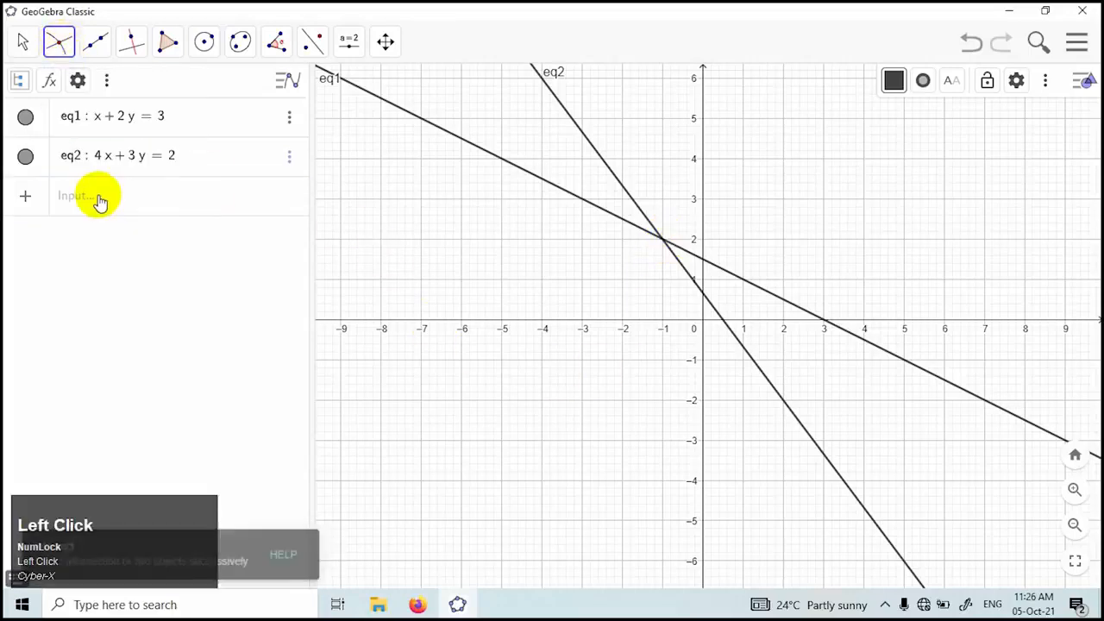
pyautogui.click(662, 242)
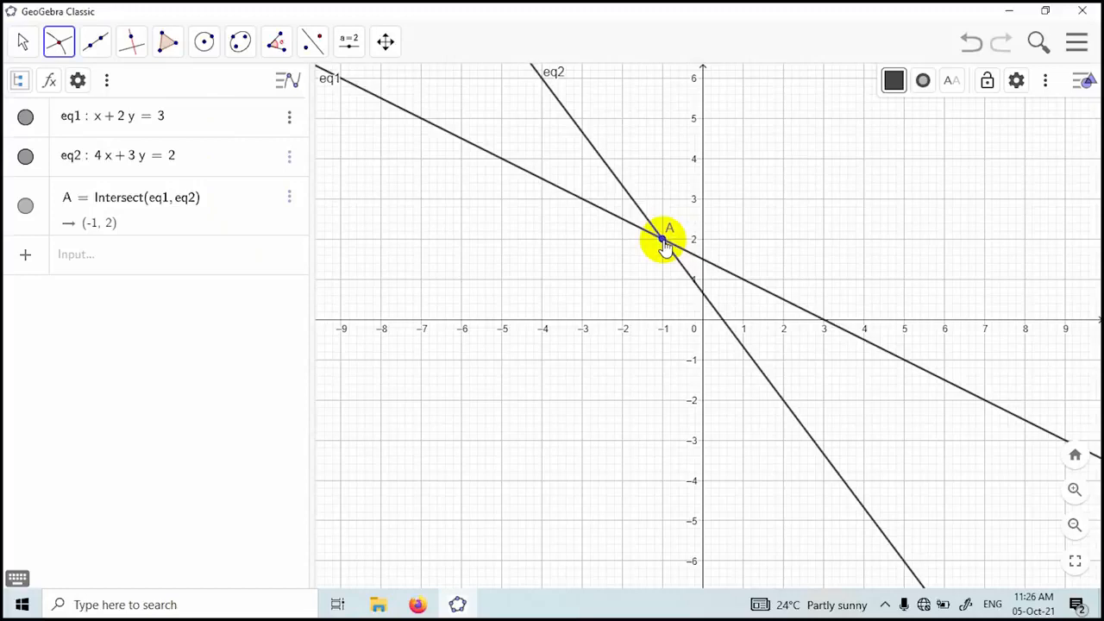
# Erase both lines with the Delete tool and undo the deletions.
pyautogui.hotkey('ctrl', 'a')
pyautogui.click(474, 295)
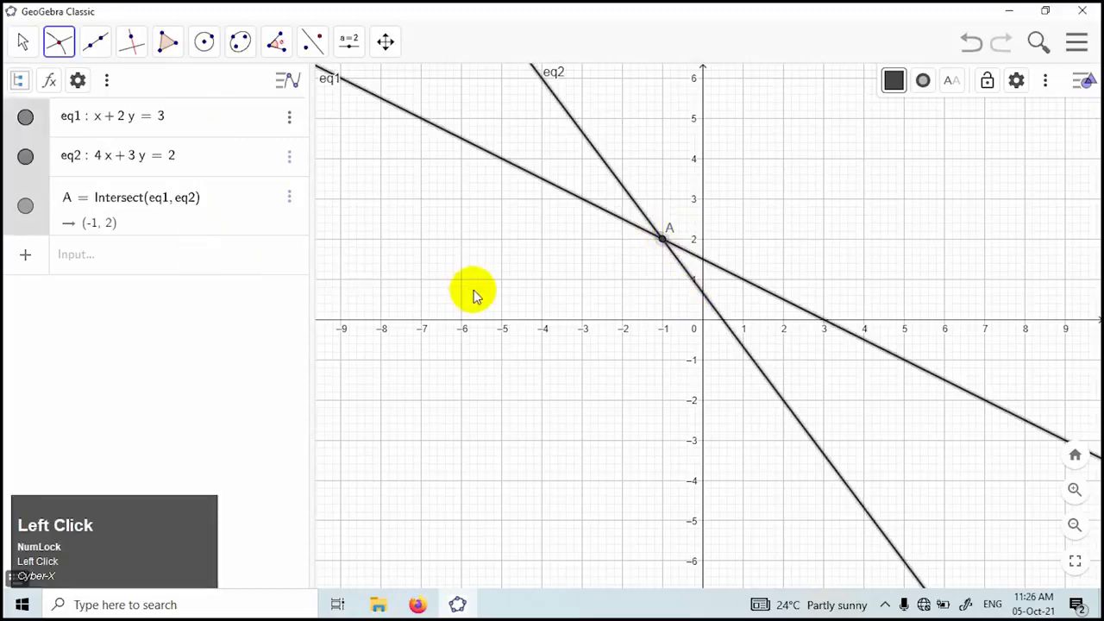
pyautogui.press('Escape')
pyautogui.click(385, 44)
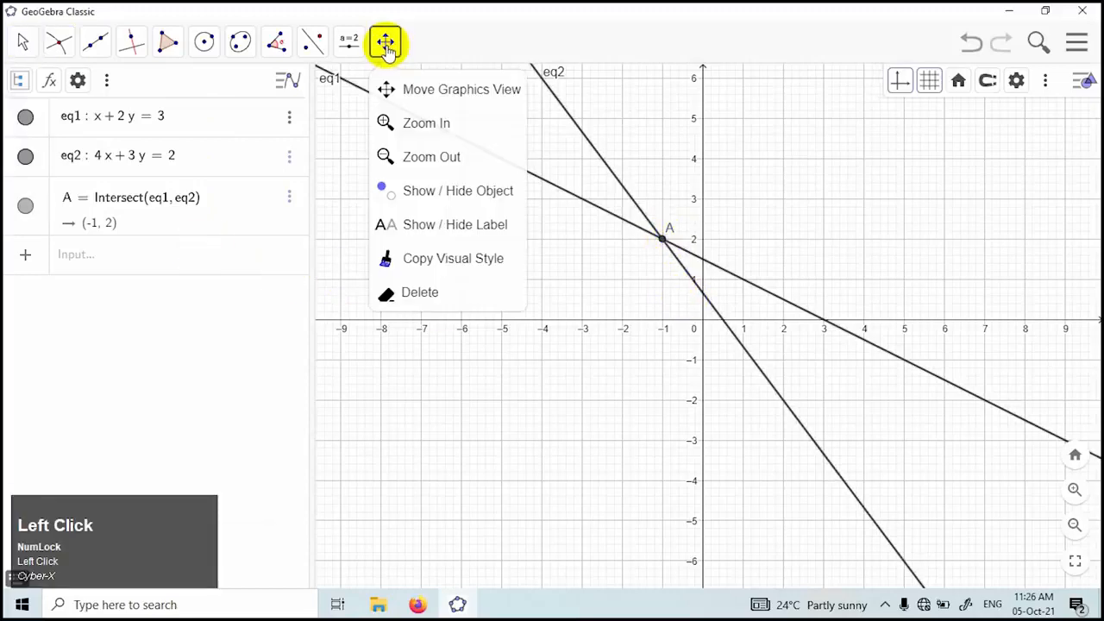
pyautogui.click(426, 293)
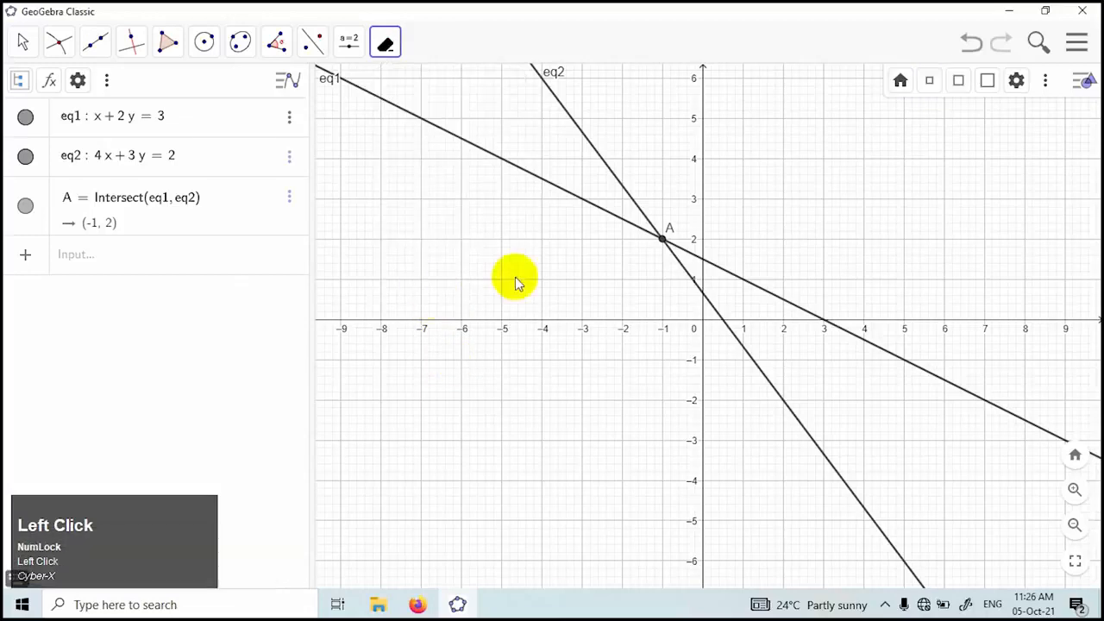
pyautogui.click(593, 207)
pyautogui.click(621, 186)
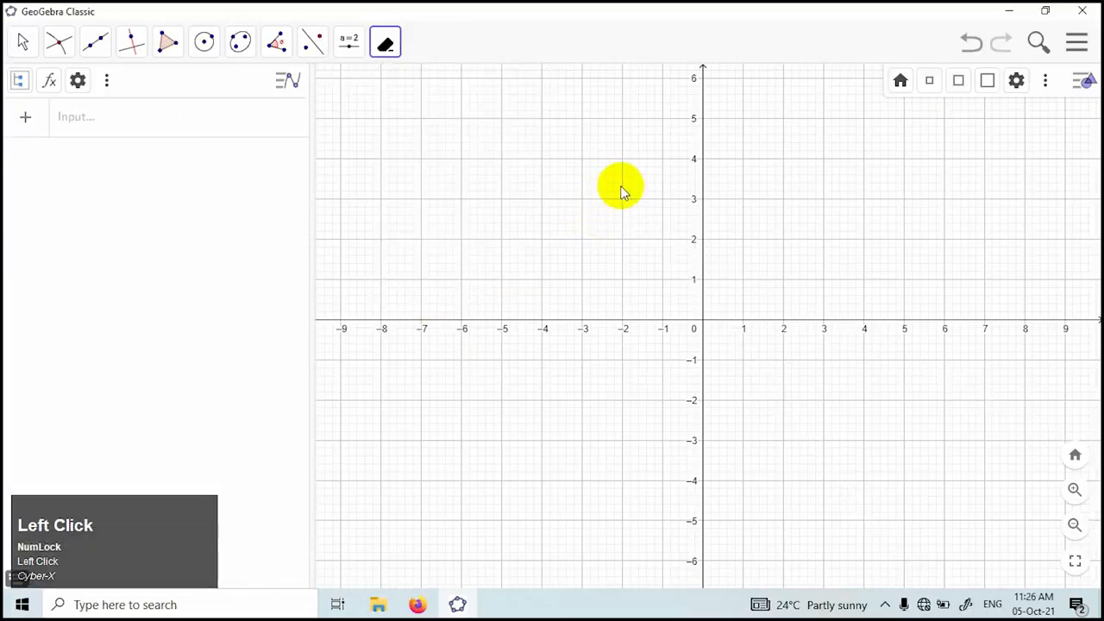
pyautogui.hotkey('ctrl', 'z')
pyautogui.hotkey('ctrl', 'z')
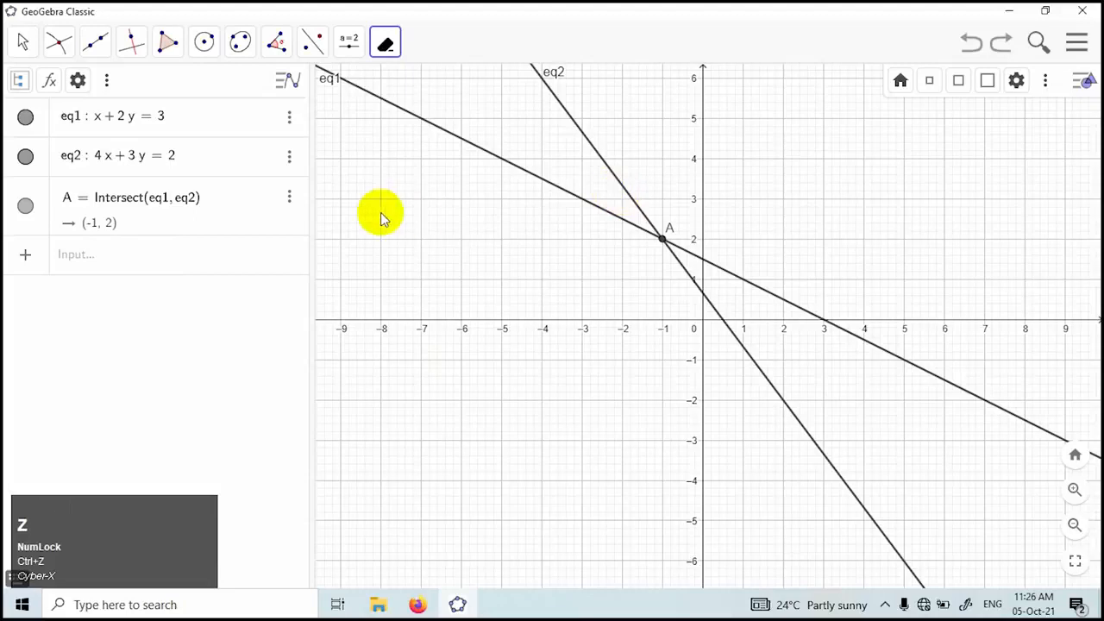
# Delete the intersection point, the line 4x + 3y = 2 and the line x + 2y = 3 individually from the algebra view.
pyautogui.click(291, 201)
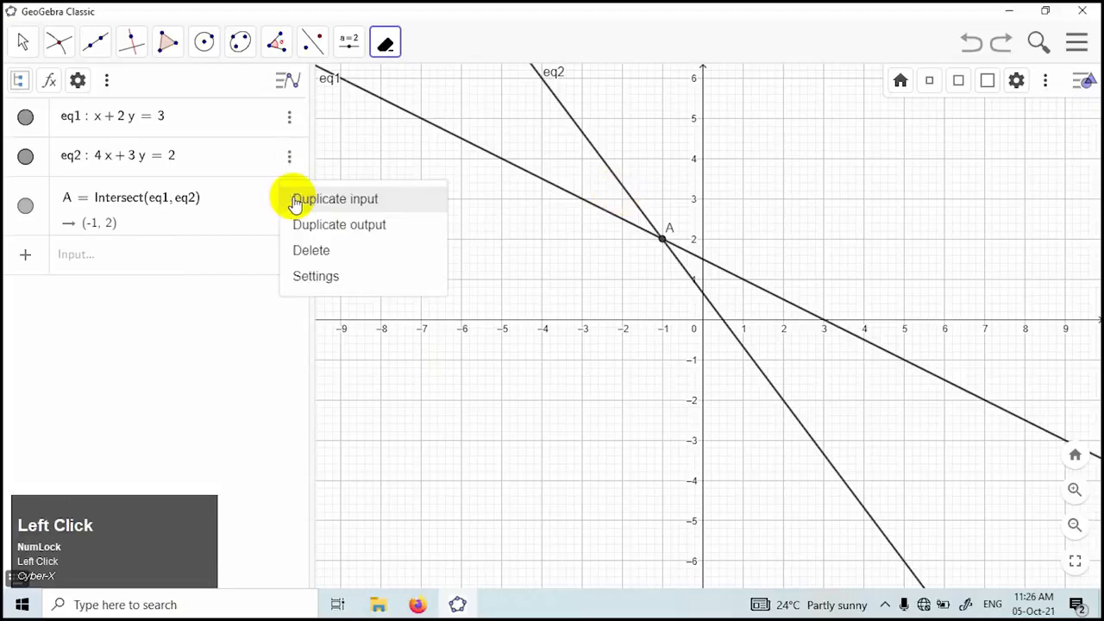
pyautogui.click(311, 252)
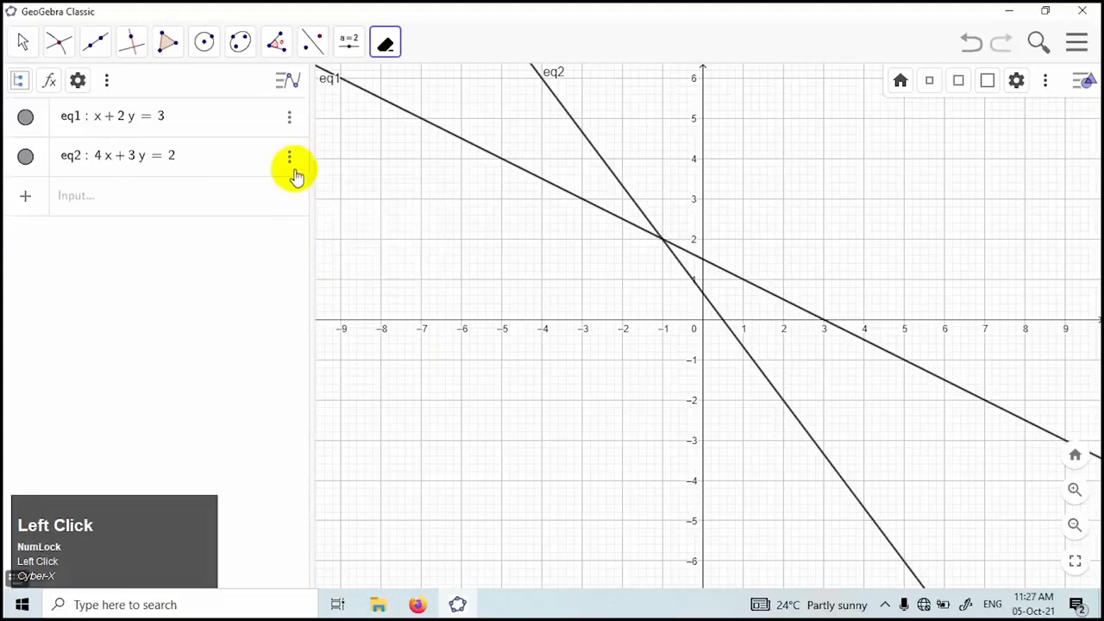
pyautogui.click(290, 158)
pyautogui.click(310, 251)
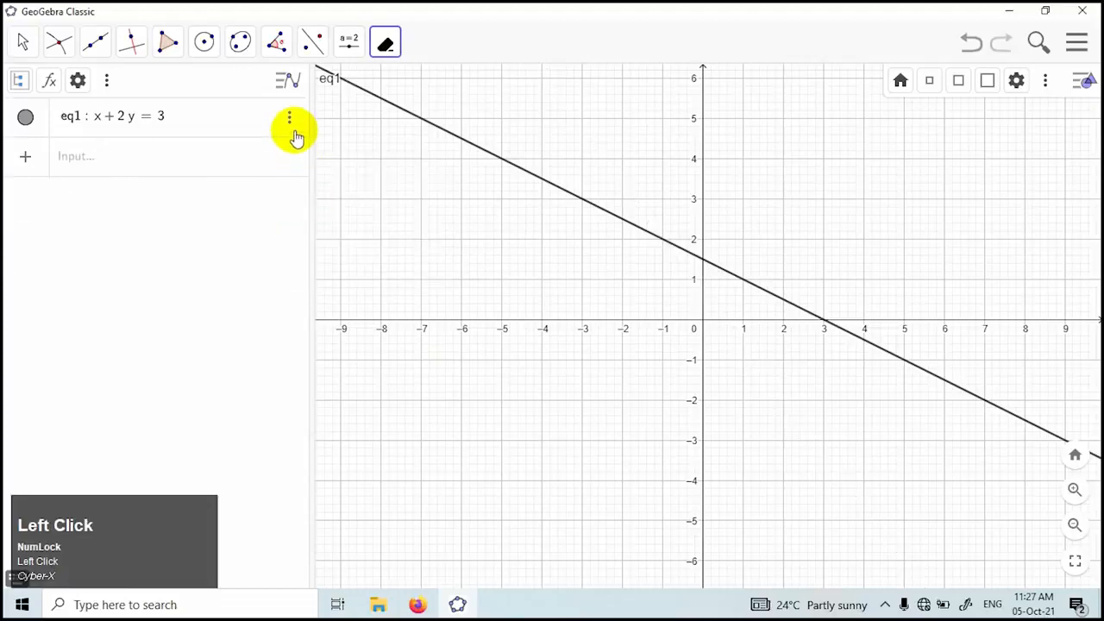
pyautogui.click(291, 121)
pyautogui.click(299, 173)
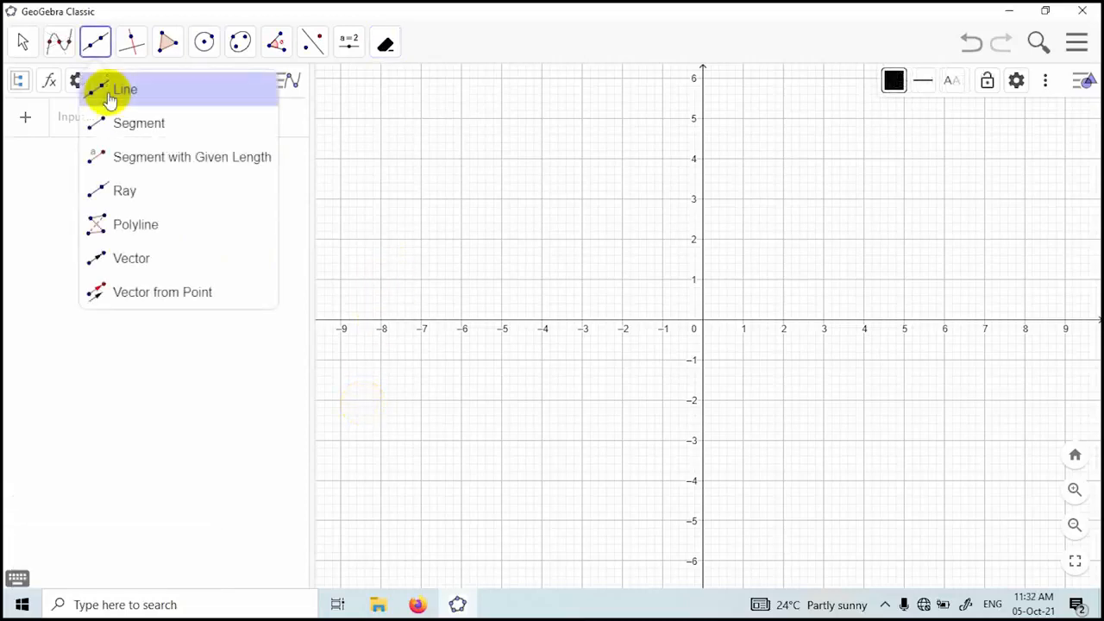
# Draw a line with the Line tool through two points at about (−5.04, −4.78) and (6.12, 3.42).
pyautogui.click(94, 43)
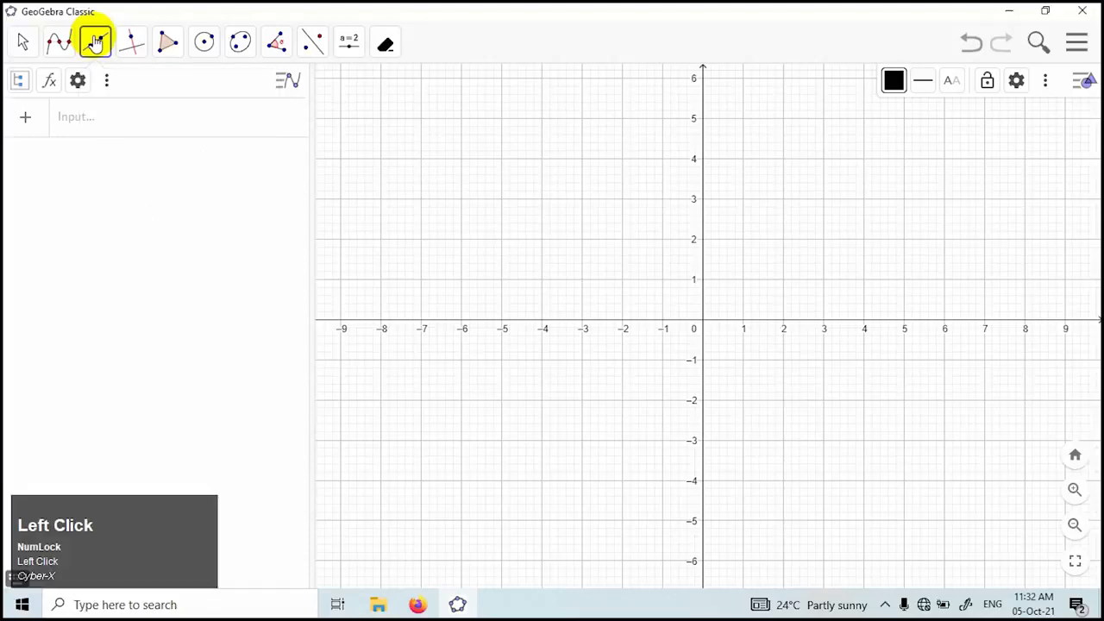
pyautogui.click(97, 54)
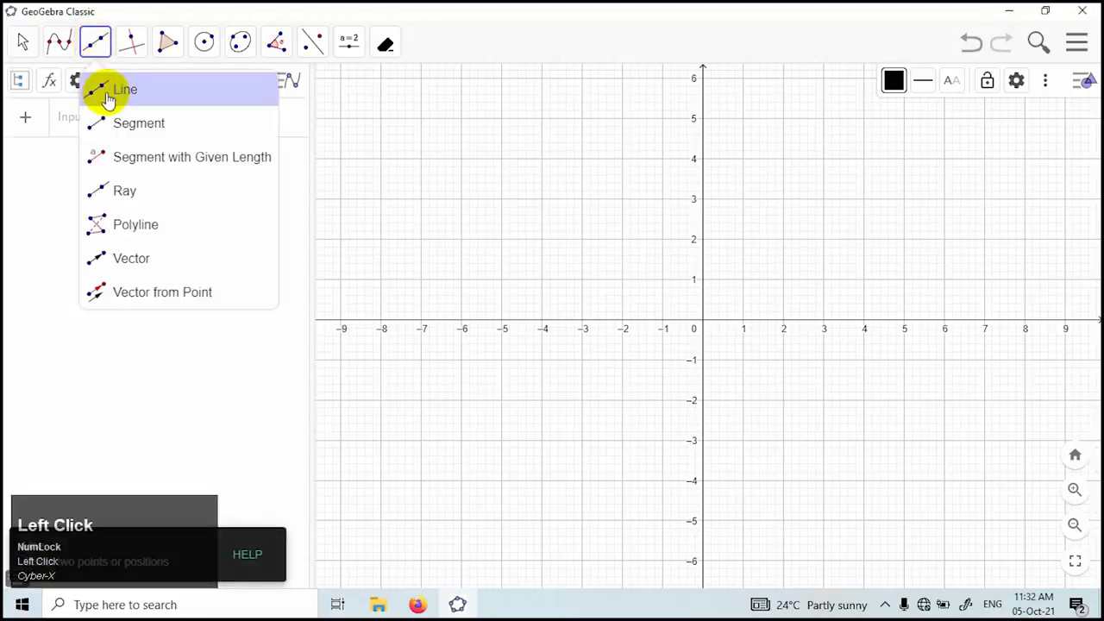
pyautogui.click(108, 95)
pyautogui.click(500, 510)
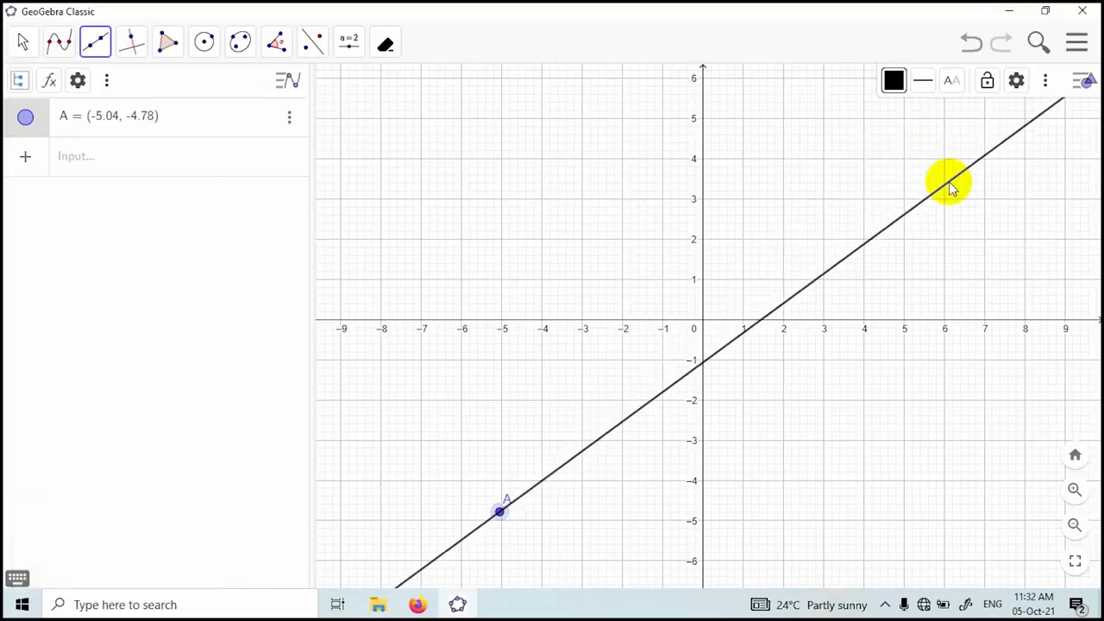
pyautogui.click(949, 182)
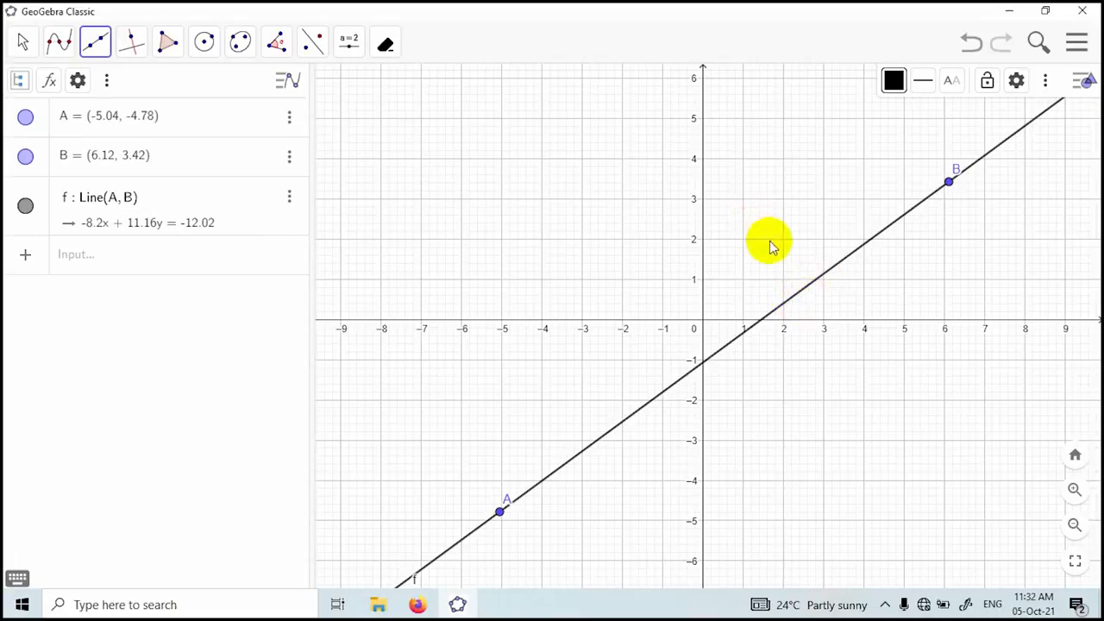
# Construct a line parallel to line AB through a point above it at about (0.9, 2.9).
pyautogui.click(133, 50)
pyautogui.click(164, 131)
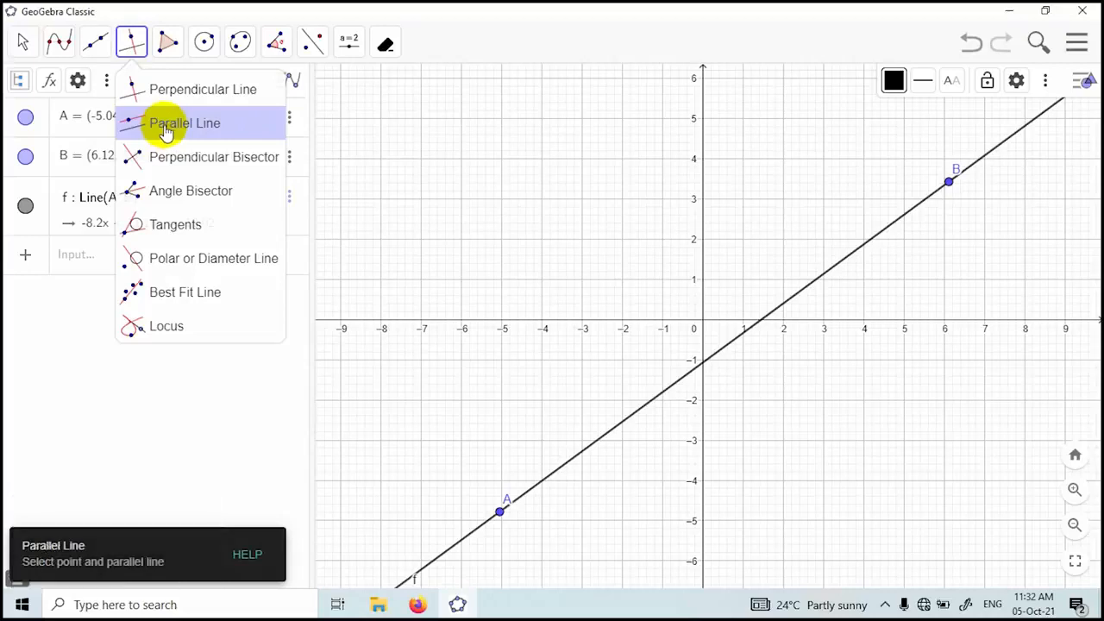
pyautogui.click(166, 131)
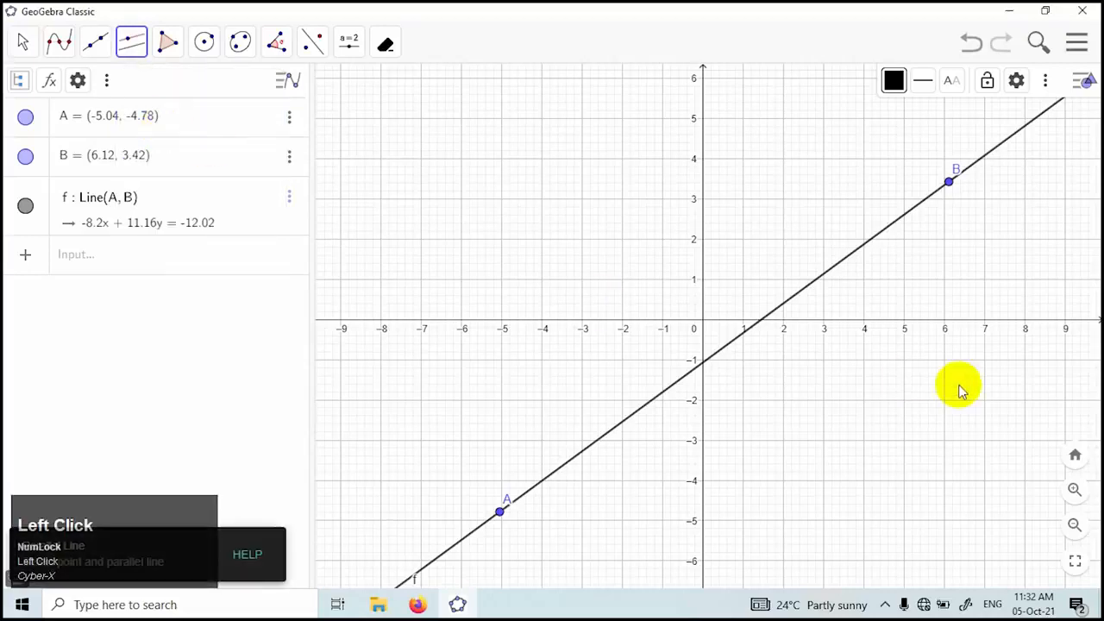
pyautogui.click(861, 250)
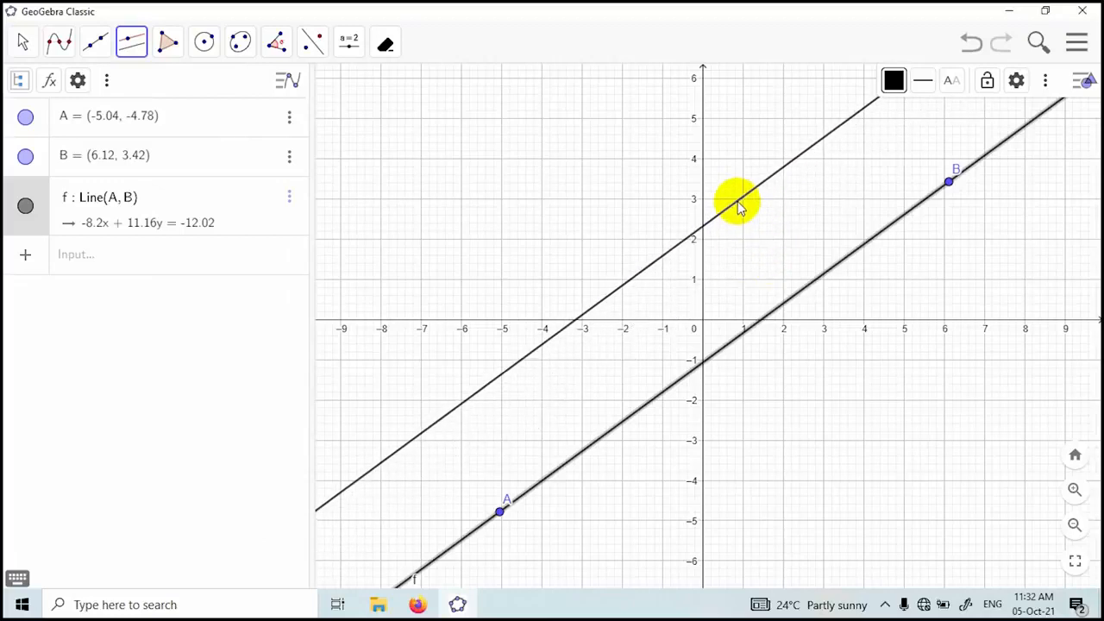
pyautogui.click(737, 202)
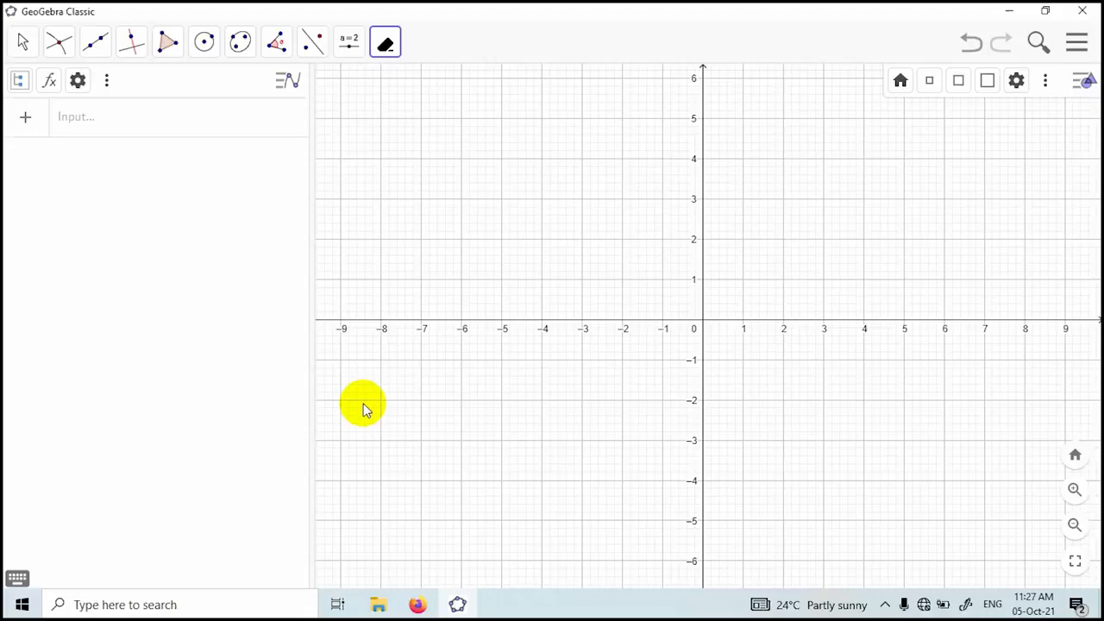
# Graph the line −4x + 6y = 3 by entering its equation in the algebra view.
pyautogui.click(146, 119)
pyautogui.write('-4x+6y')
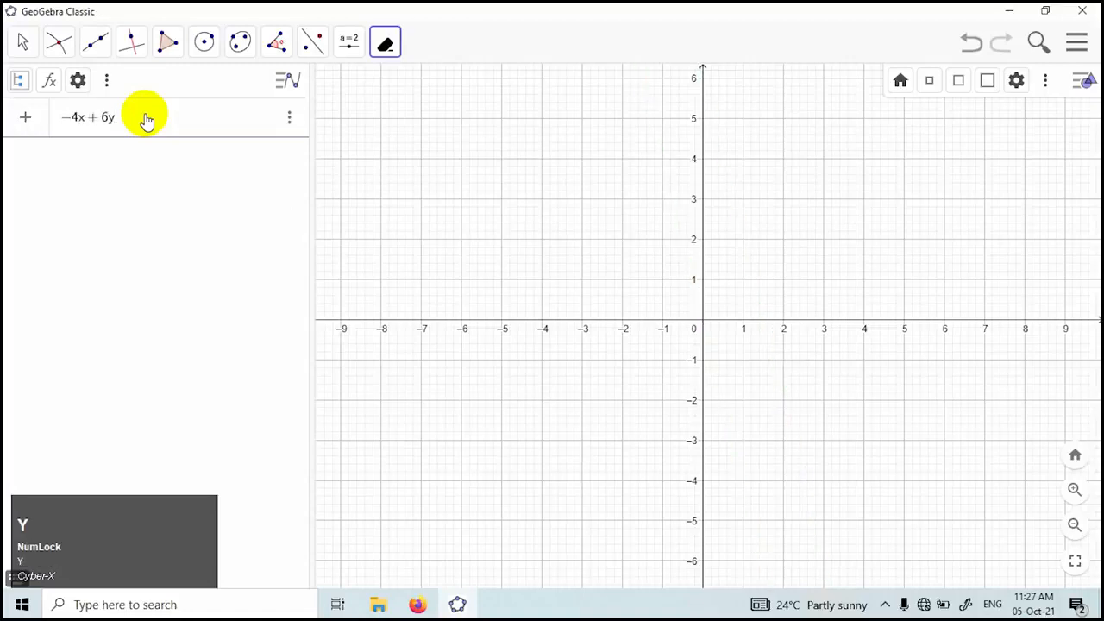
pyautogui.write('=3')
pyautogui.press('Return')
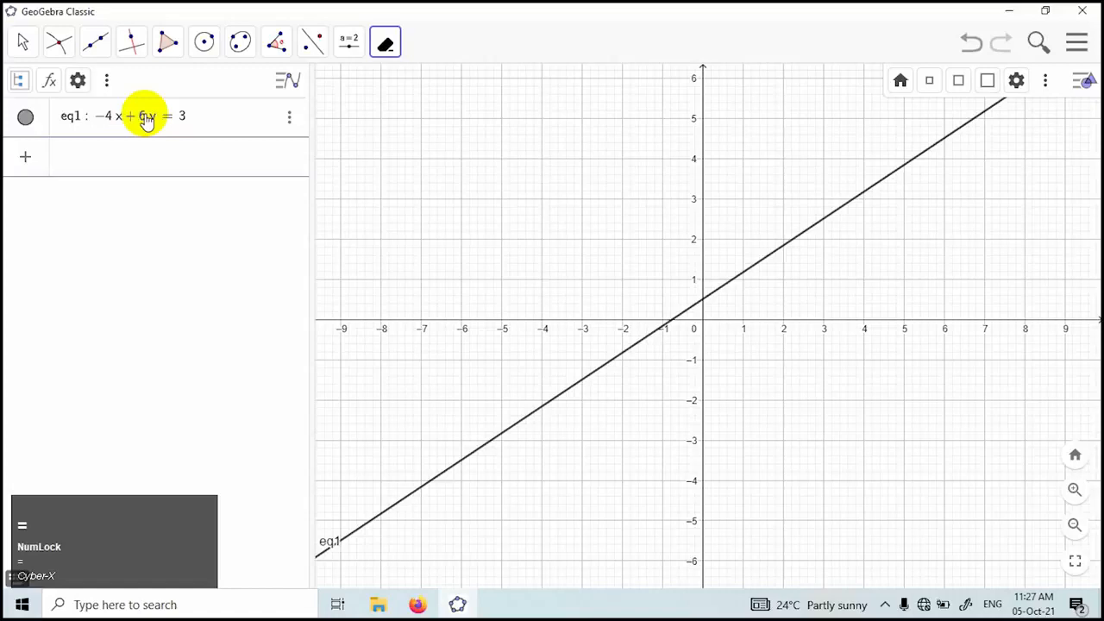
# Graph a second line with the equation 2x − 3y = 5.
pyautogui.write('2x')
pyautogui.write('-3y')
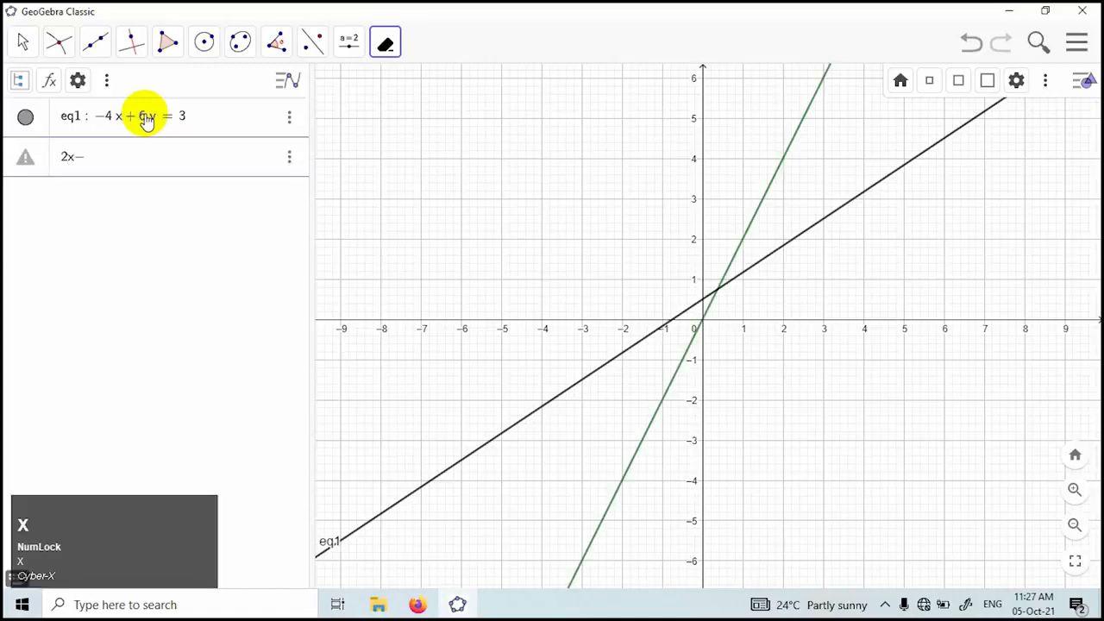
pyautogui.write('=5')
pyautogui.press('Return')
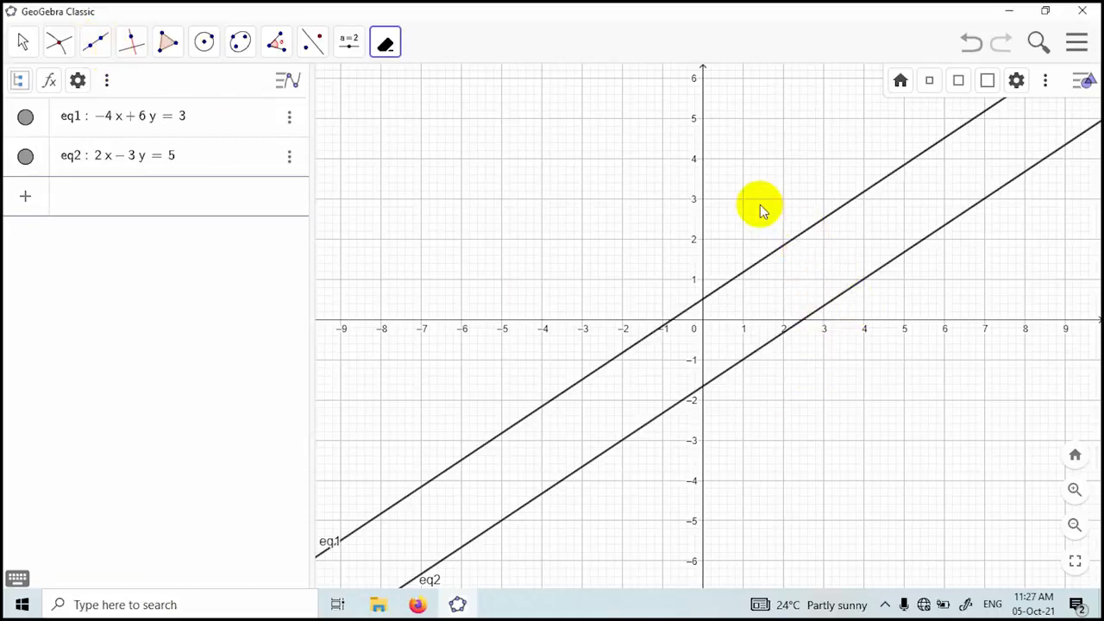
# Construct a perpendicular to the line 2x − 3y = 5 through a new point between the two lines at about (4, 1.86).
pyautogui.click(131, 47)
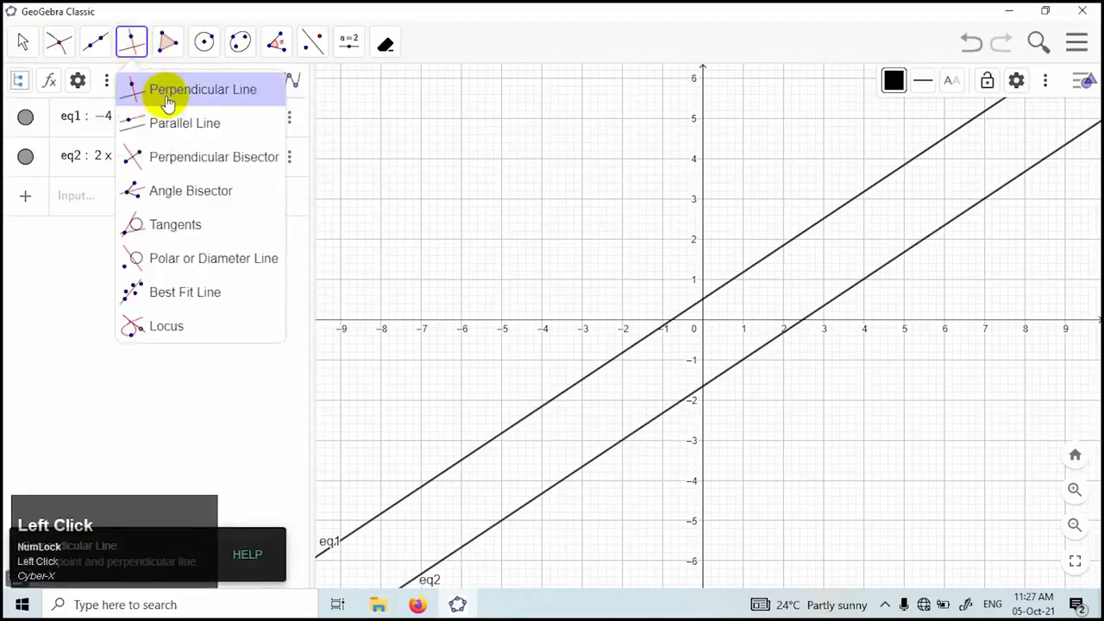
pyautogui.click(217, 100)
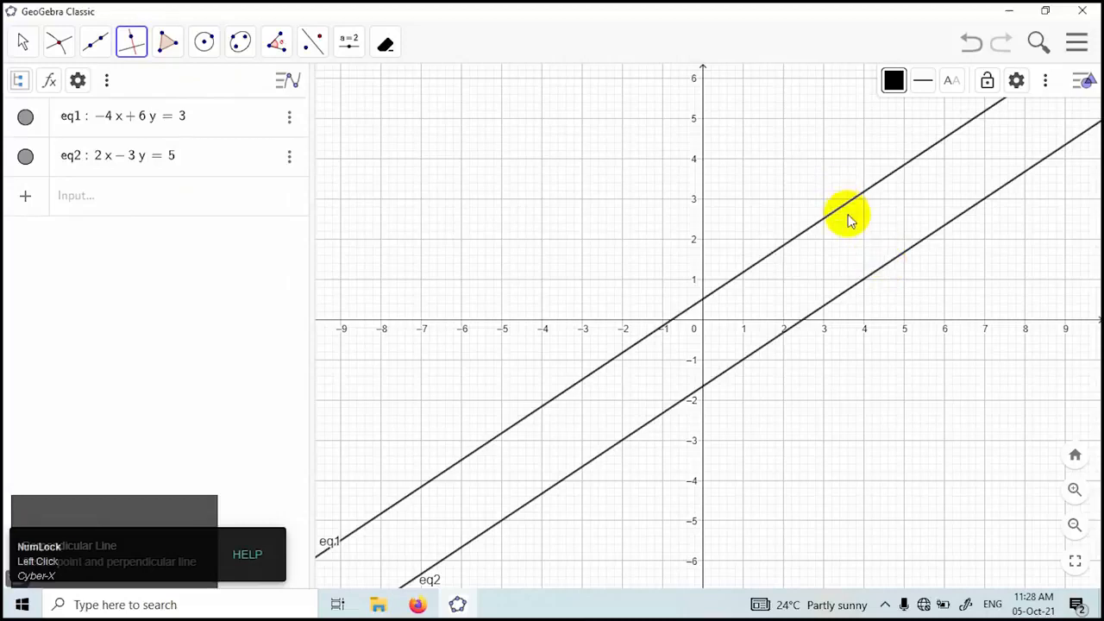
pyautogui.click(877, 280)
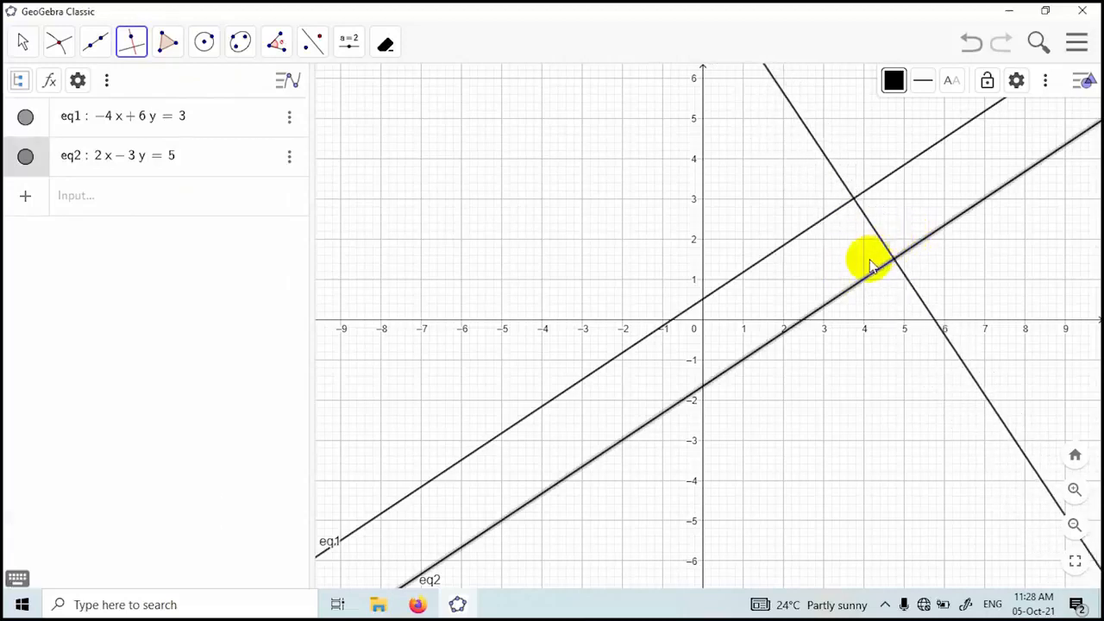
pyautogui.click(863, 246)
pyautogui.press('Escape')
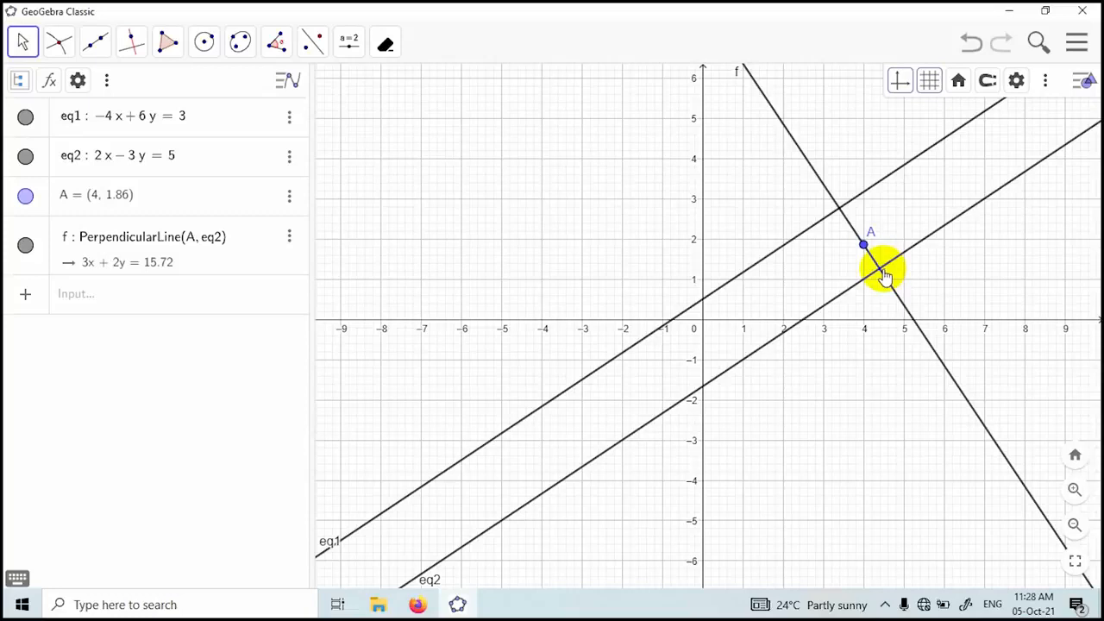
# Mark the intersection points of the perpendicular line with both parallel lines using the Intersect tool.
pyautogui.click(62, 44)
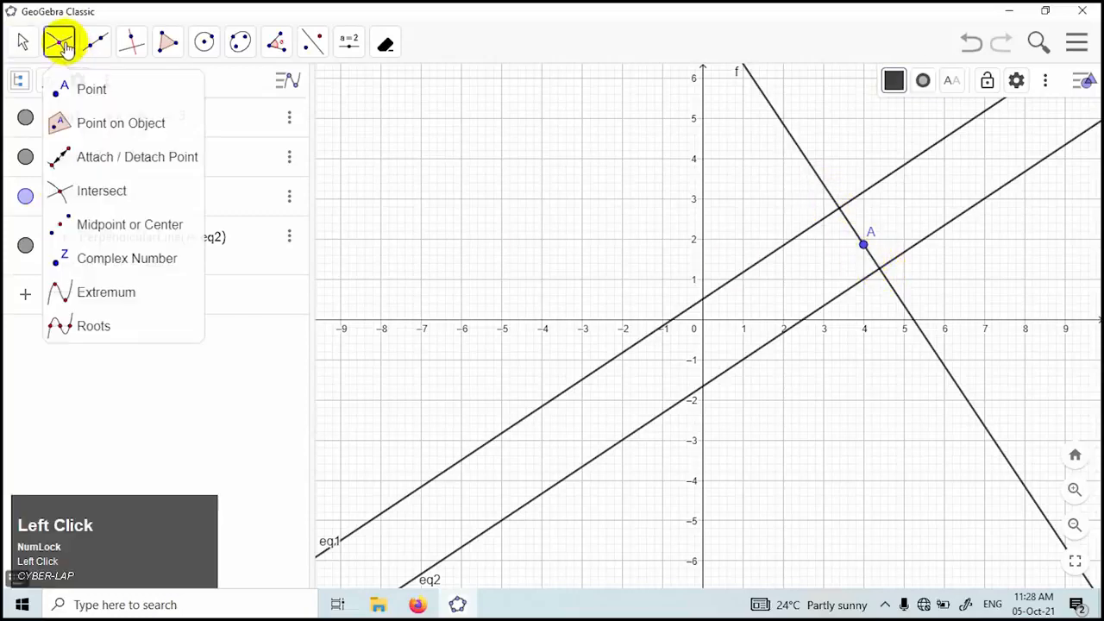
pyautogui.click(80, 195)
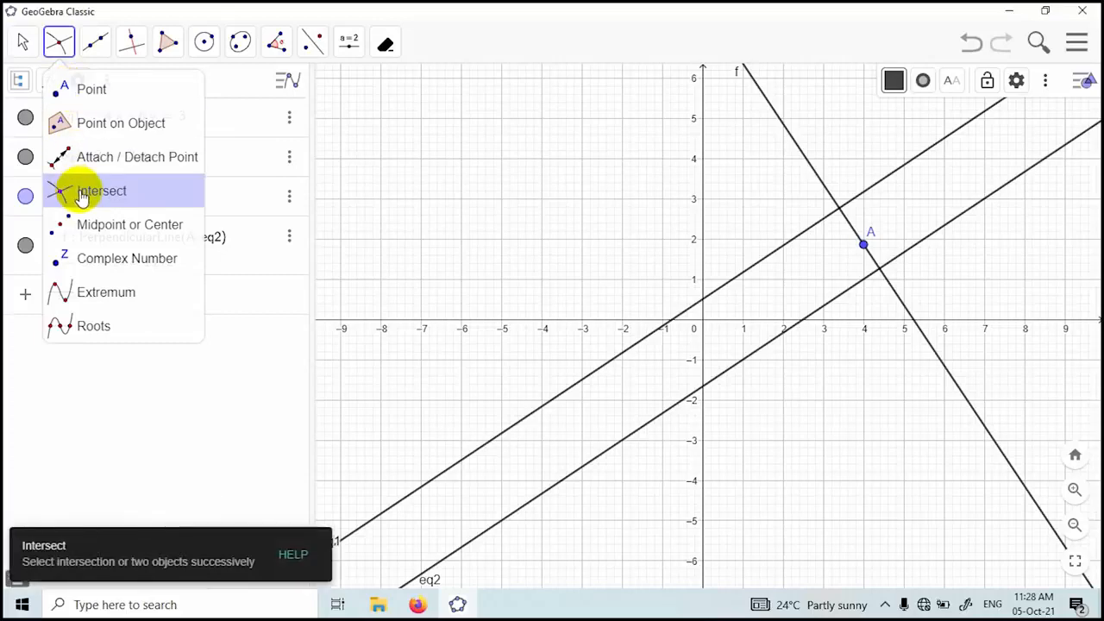
pyautogui.click(79, 195)
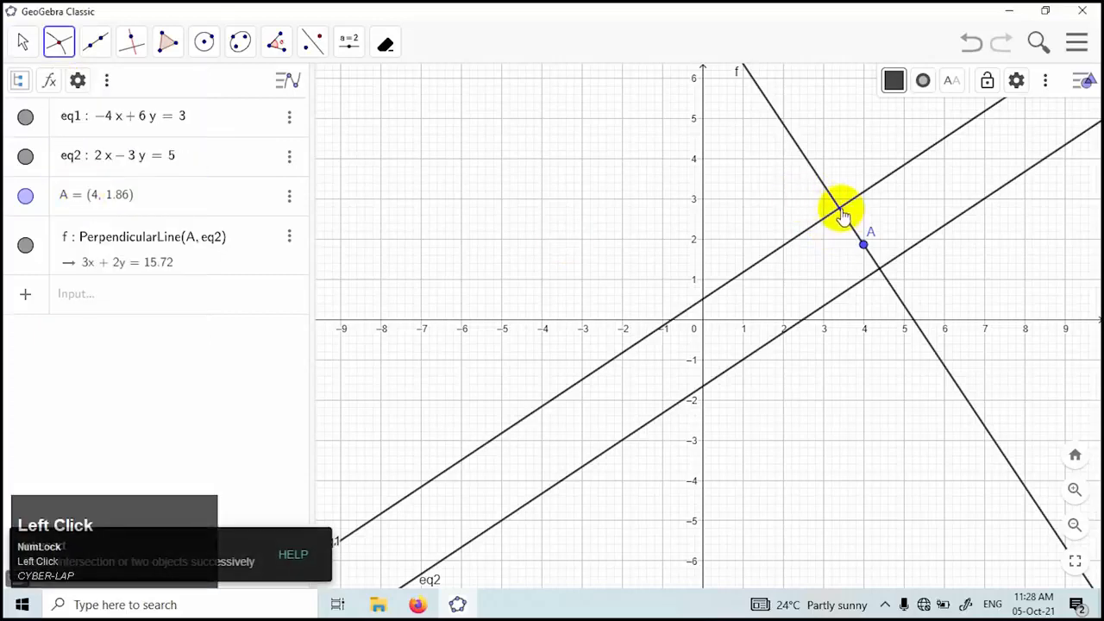
pyautogui.click(838, 212)
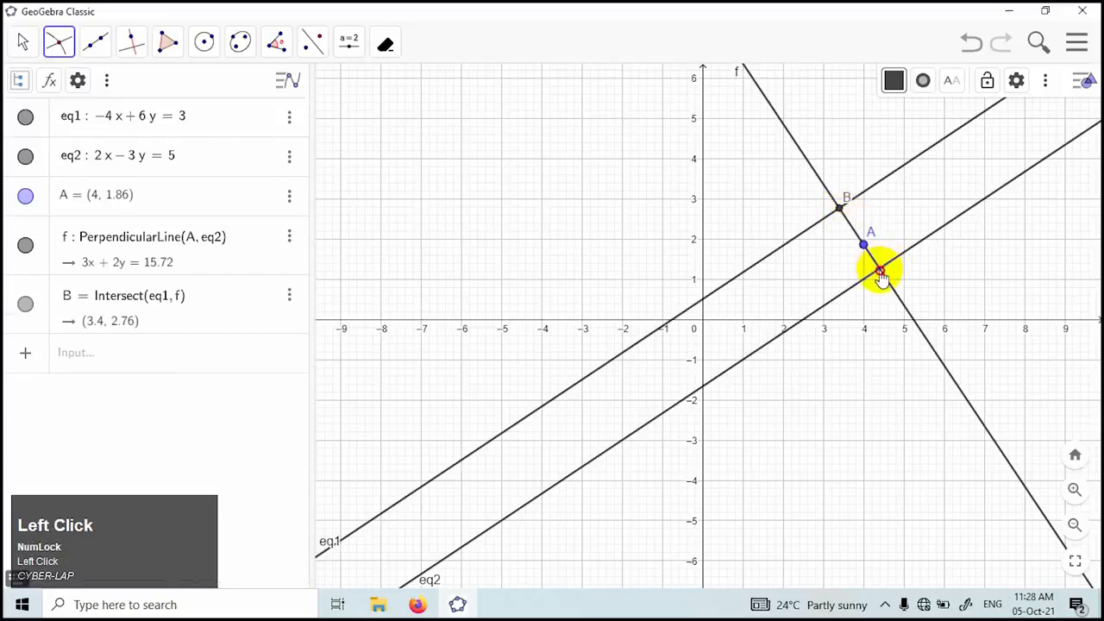
pyautogui.click(880, 269)
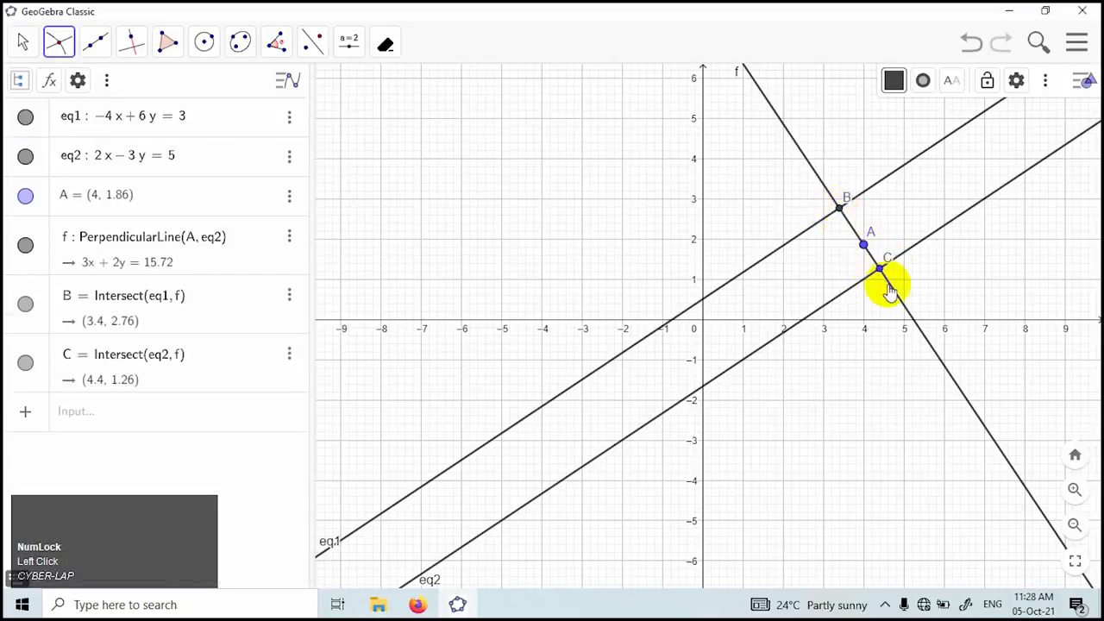
pyautogui.click(838, 212)
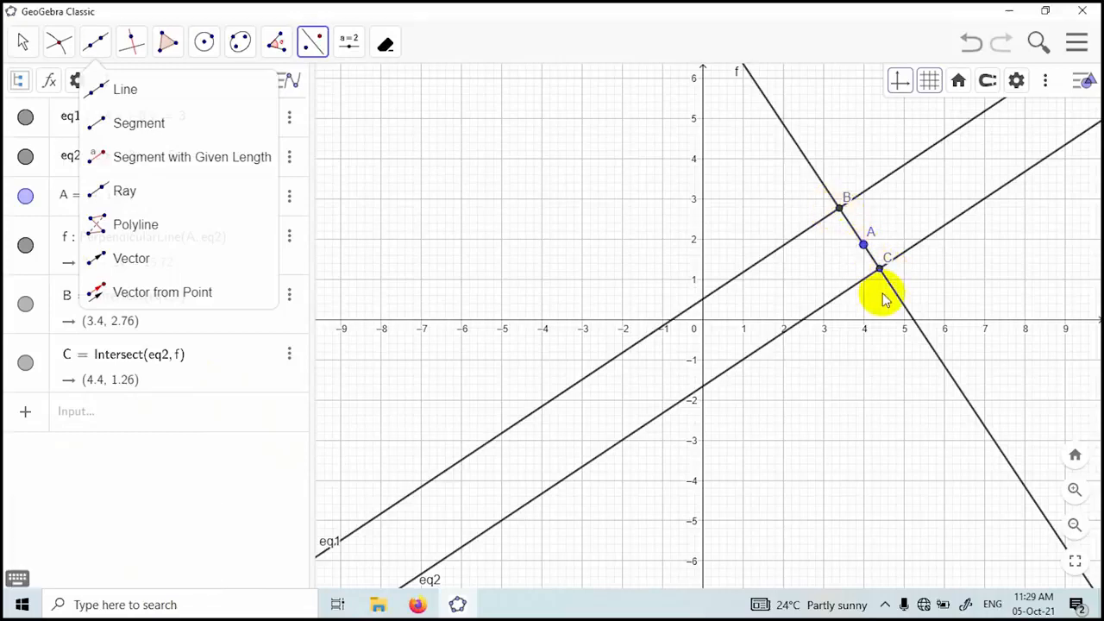
# Compute the distance between the two intersection points by entering the command distance(B,C) in the algebra view.
pyautogui.click(121, 414)
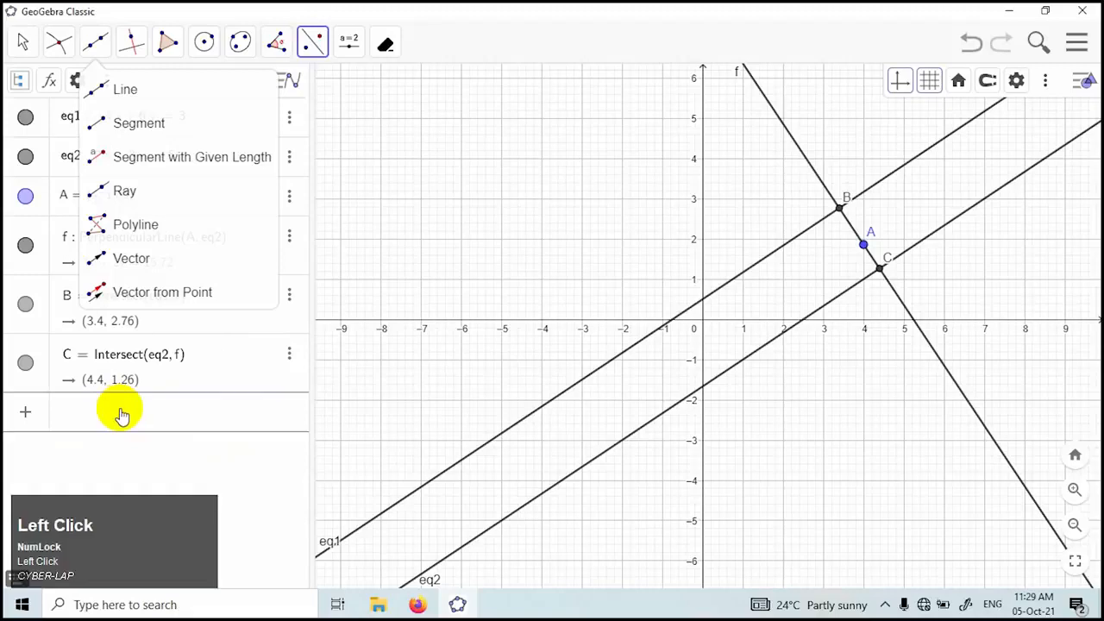
pyautogui.write('di')
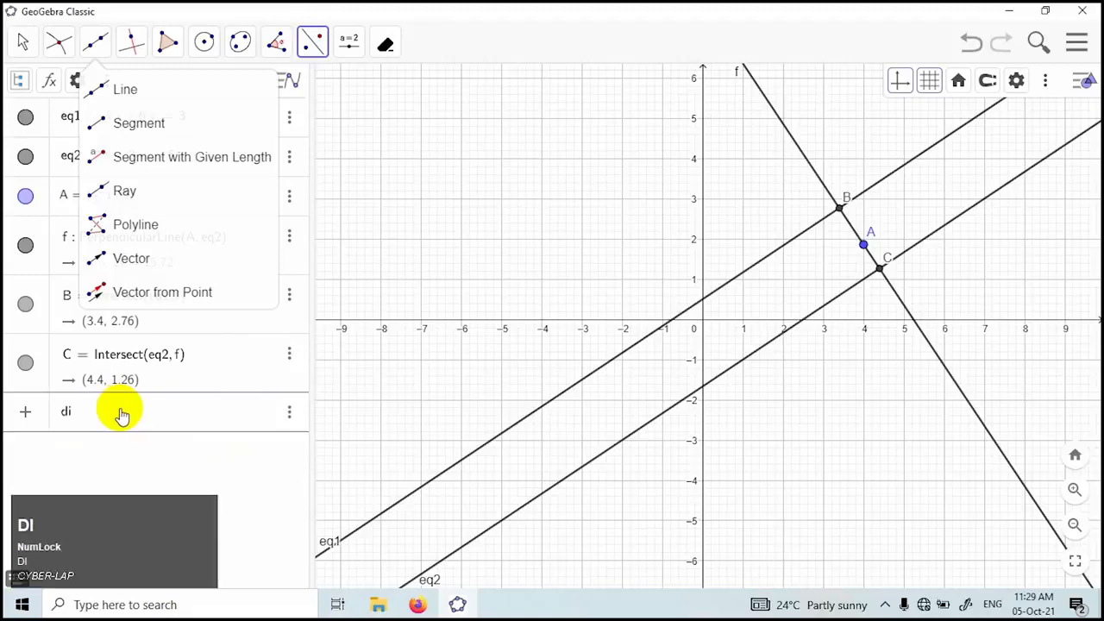
pyautogui.write('a')
pyautogui.press('BackSpace')
pyautogui.write('s')
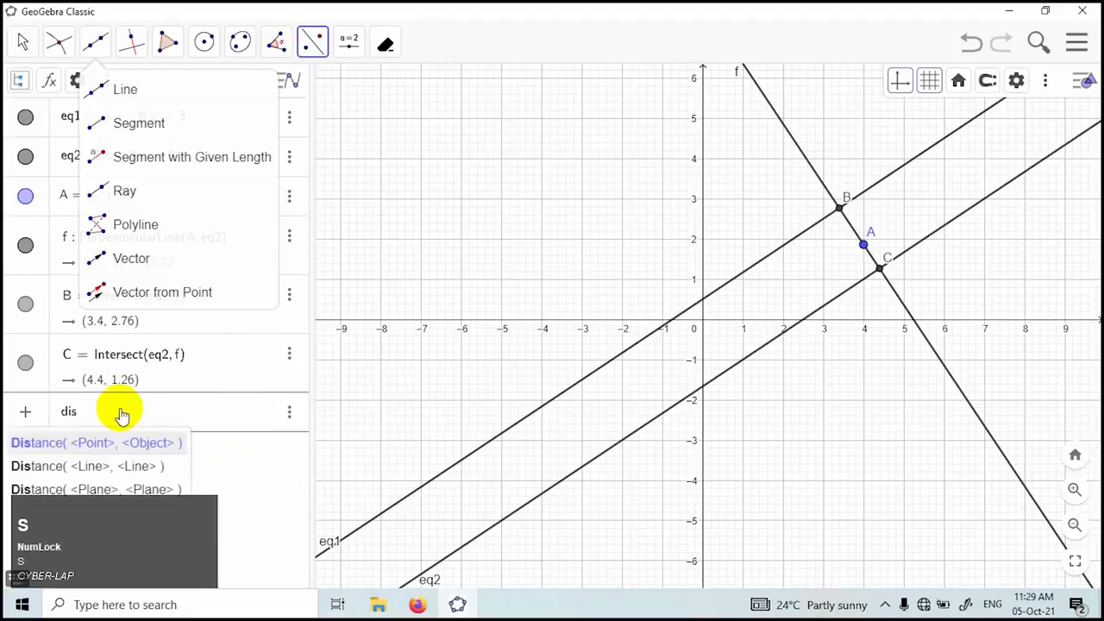
pyautogui.write('tance')
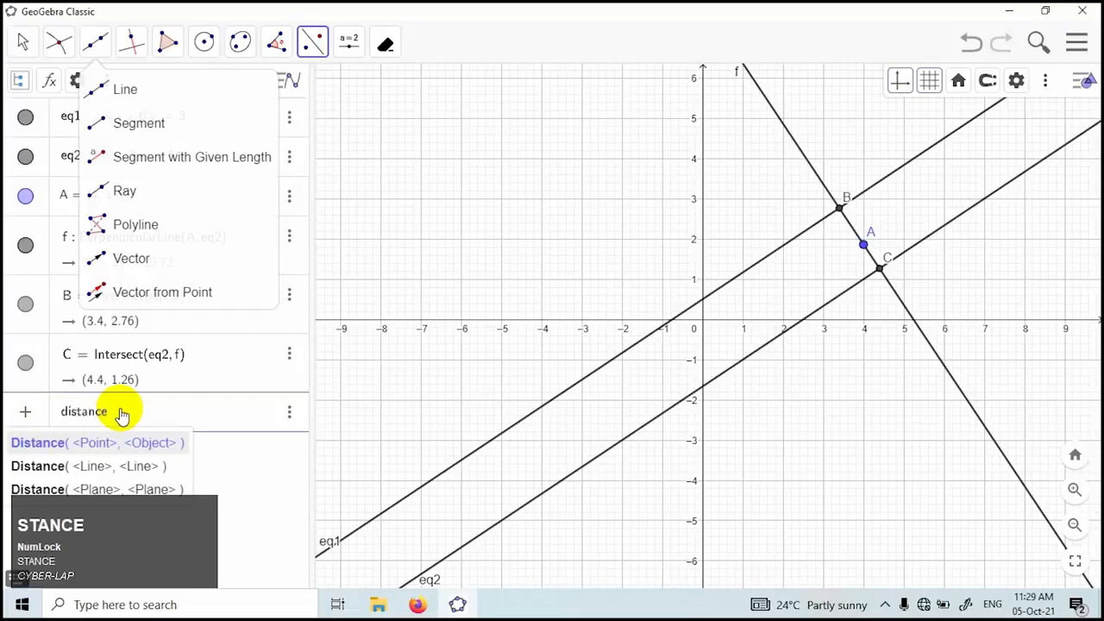
pyautogui.write('(')
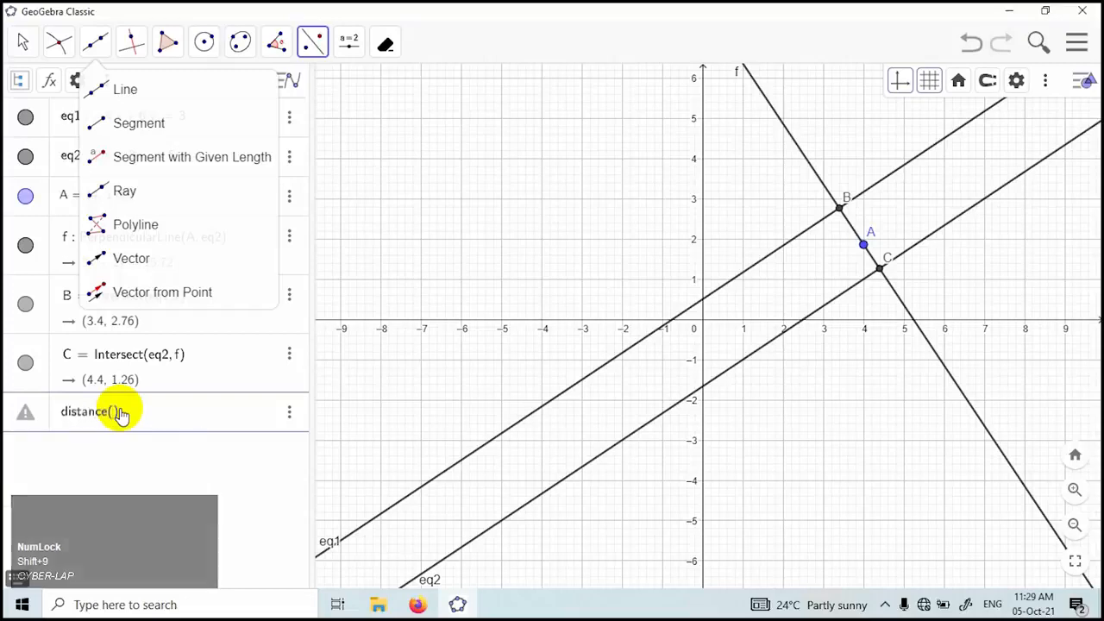
pyautogui.write('B,C')
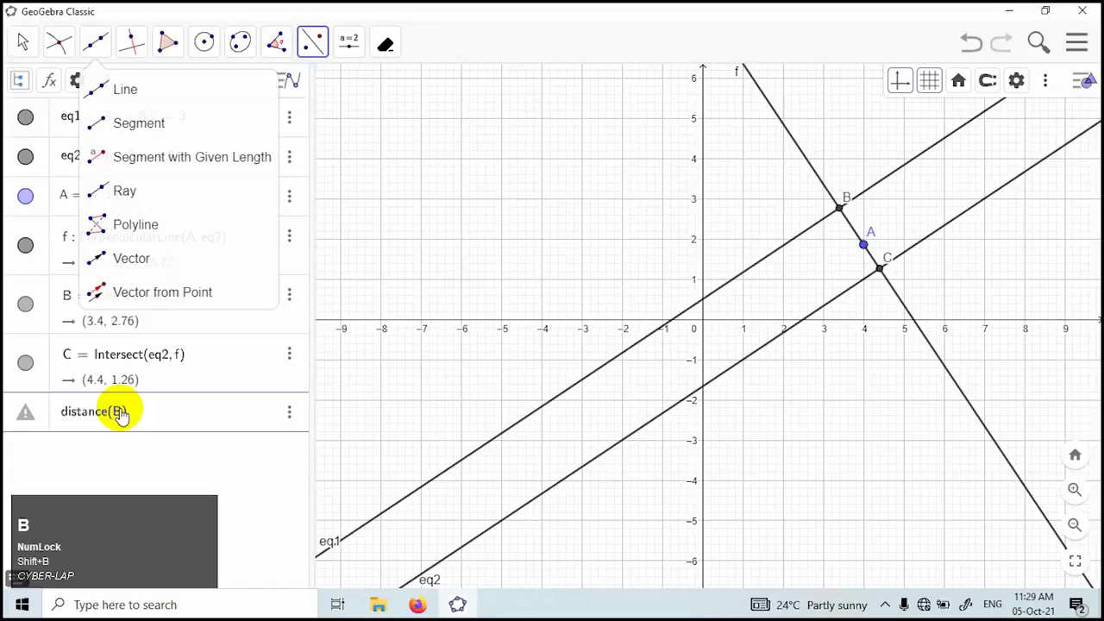
pyautogui.press('Return')
pyautogui.press('Return')
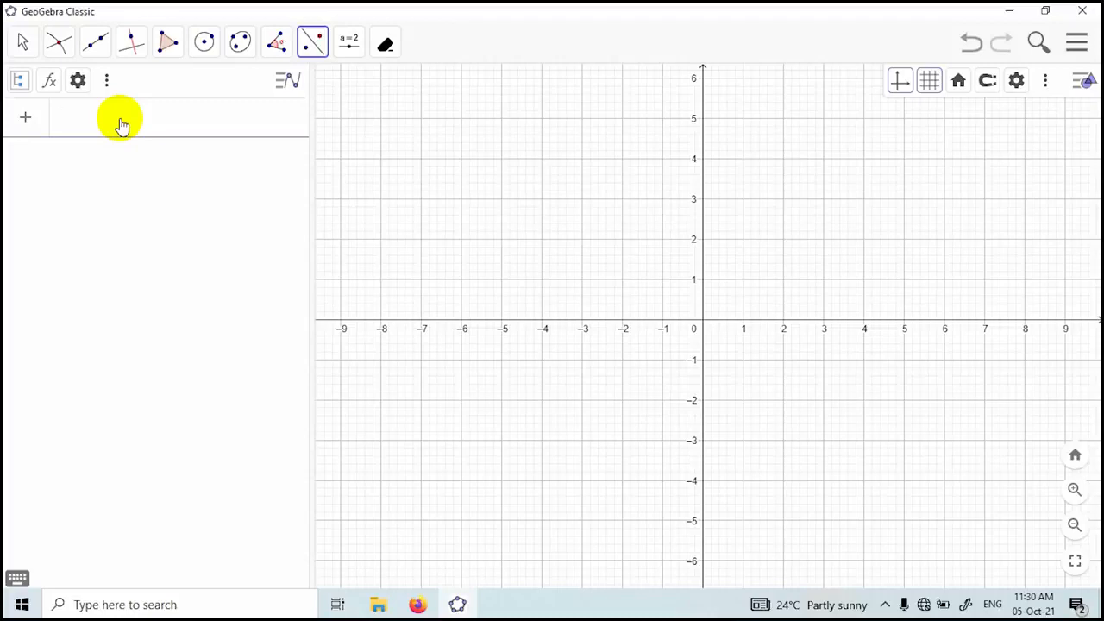
# Graph the quadratic by entering polynomial(x^2 − 3x − 4) in the empty algebra view.
pyautogui.click(98, 124)
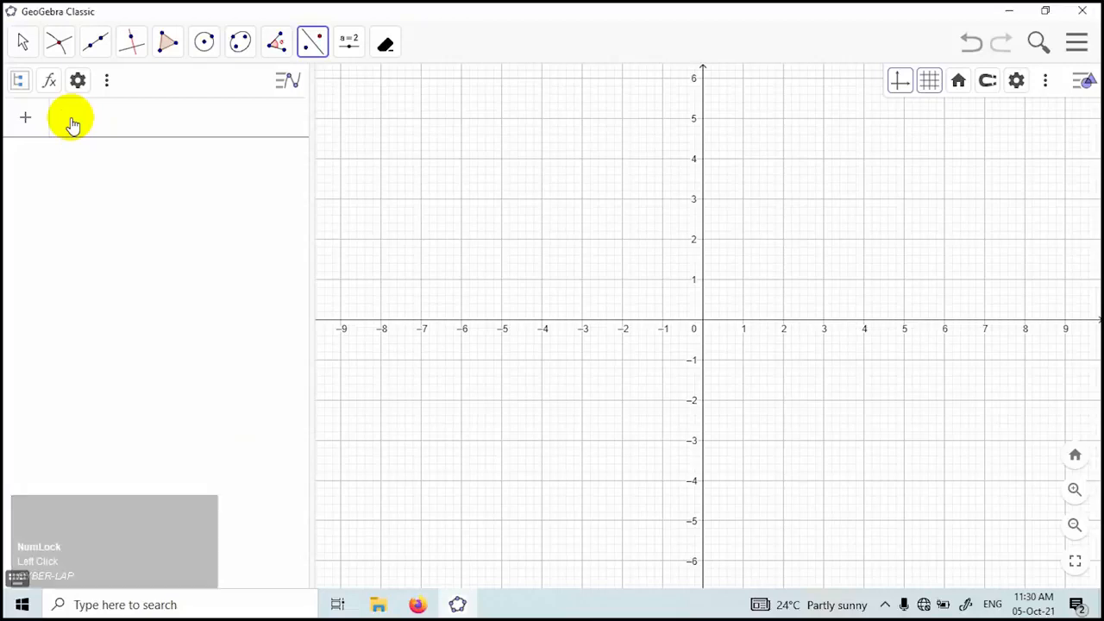
pyautogui.write('poly')
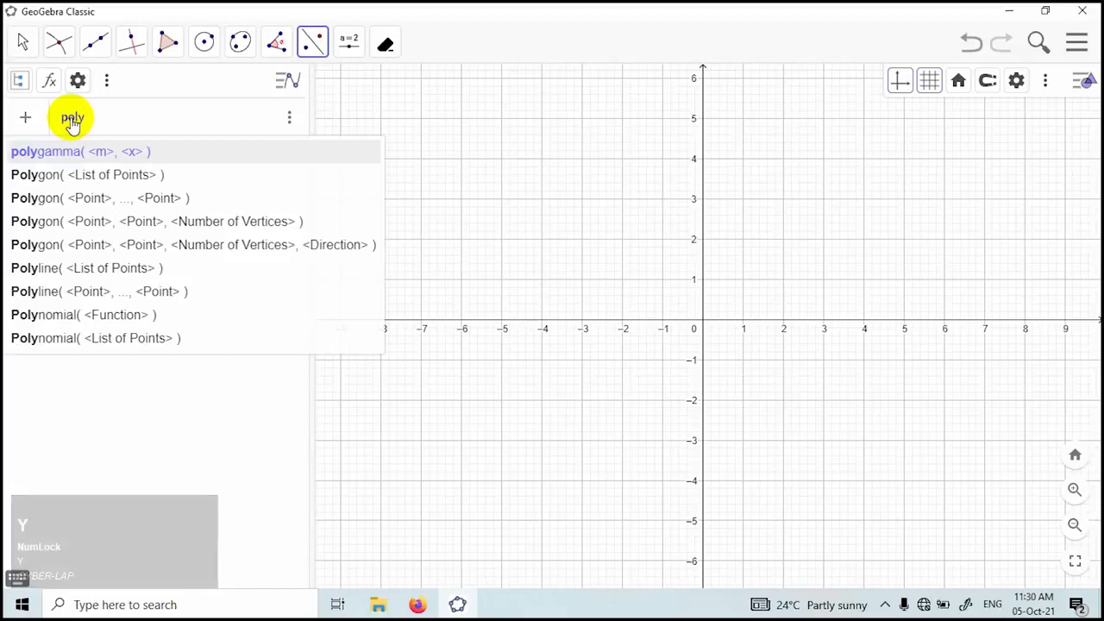
pyautogui.write('nom')
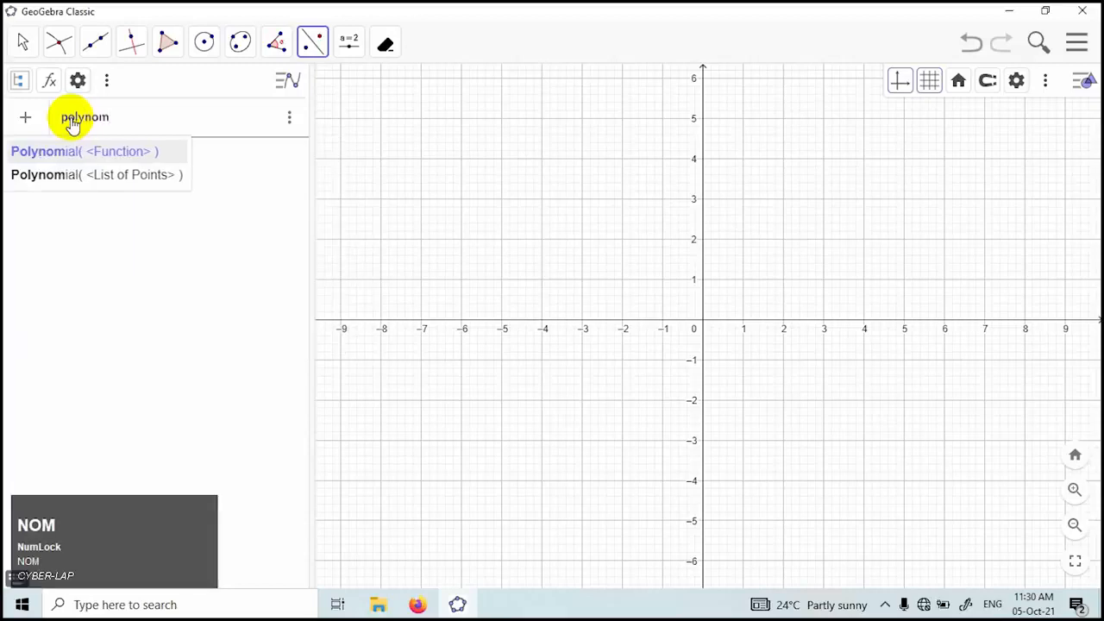
pyautogui.write('ial(')
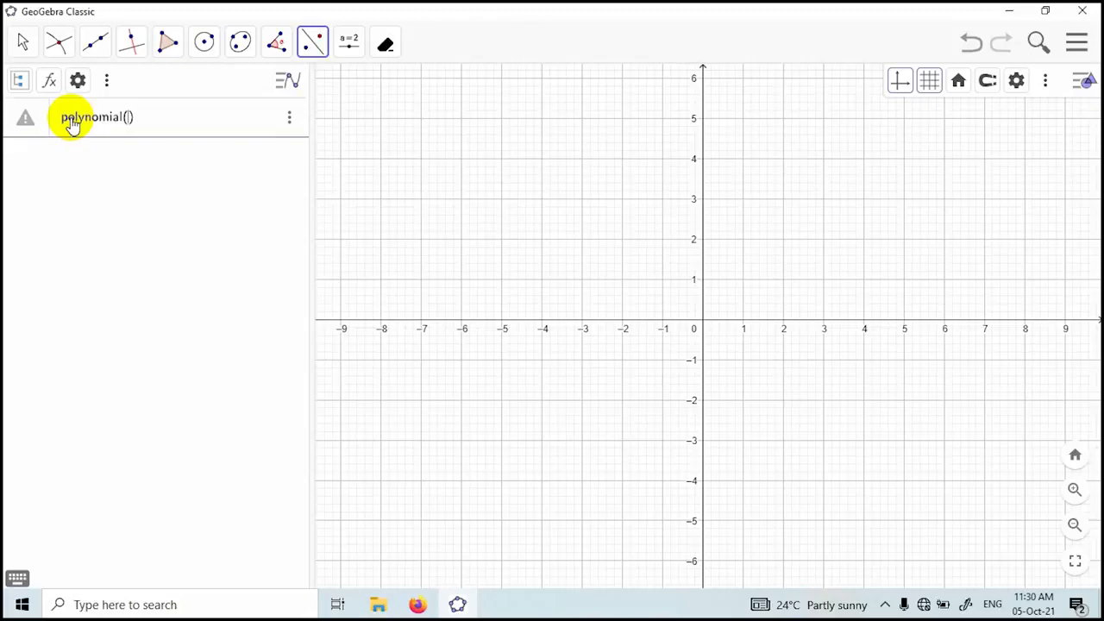
pyautogui.write('x')
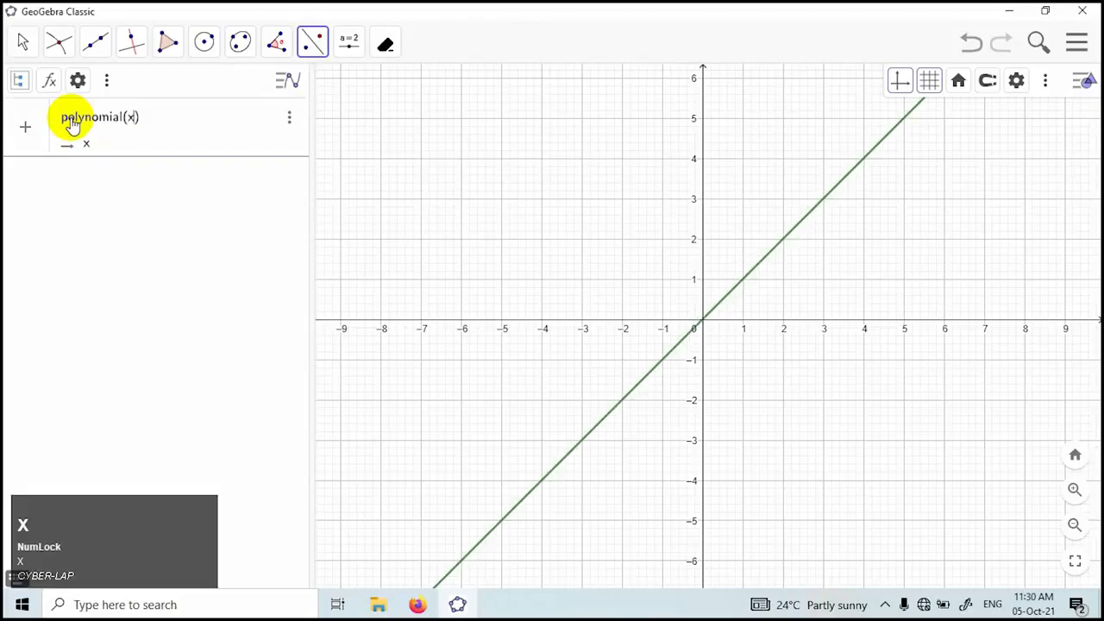
pyautogui.press('shift')
pyautogui.write('^')
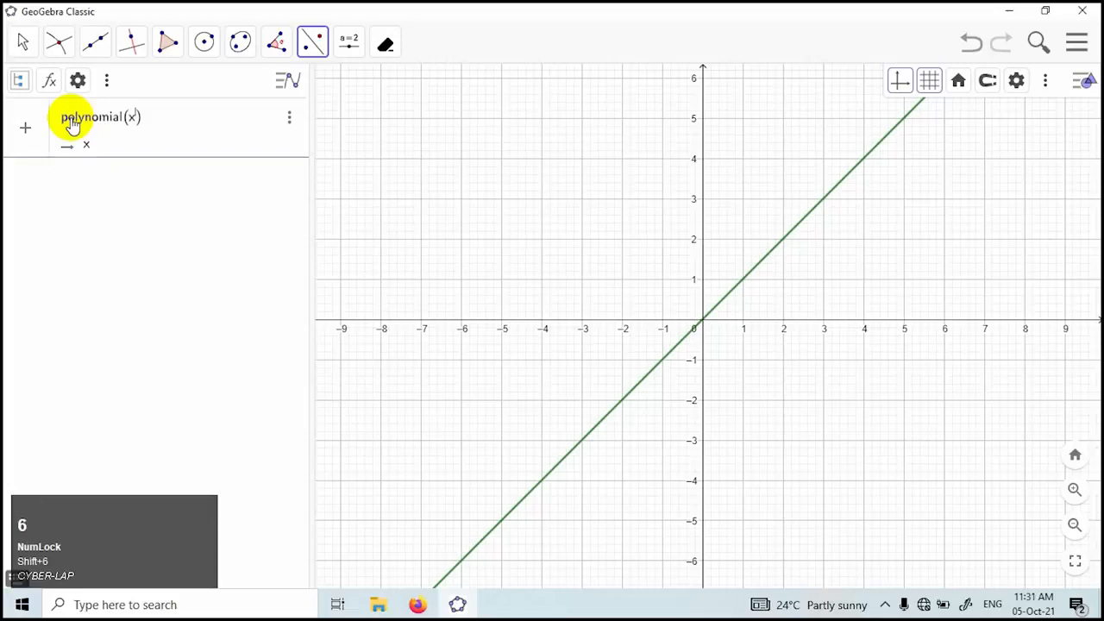
pyautogui.write('2')
pyautogui.press('Right')
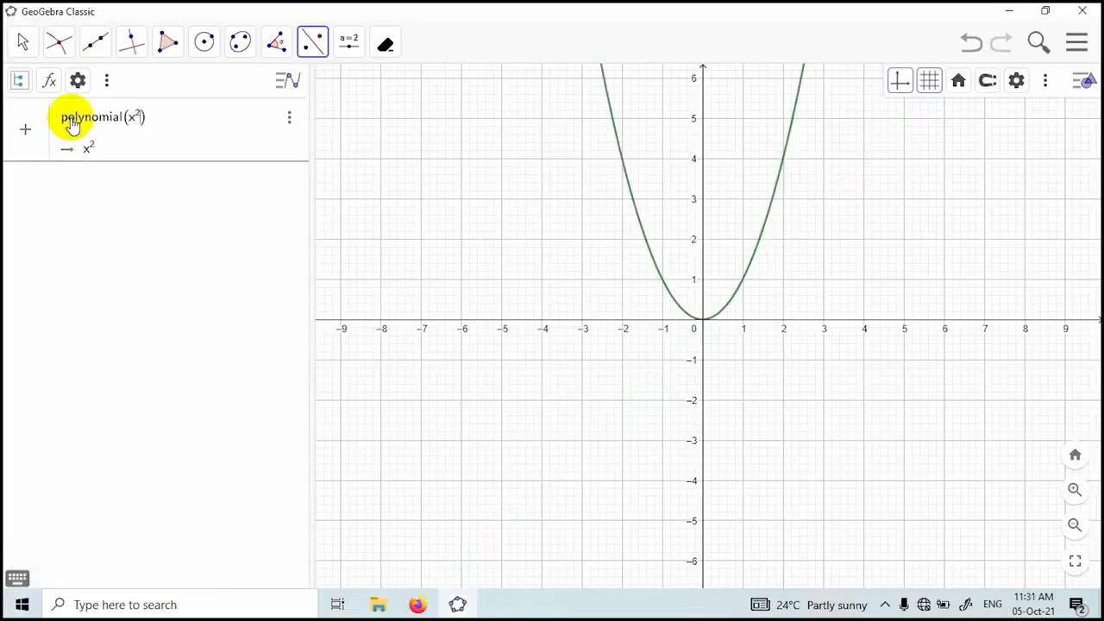
pyautogui.write('-3x')
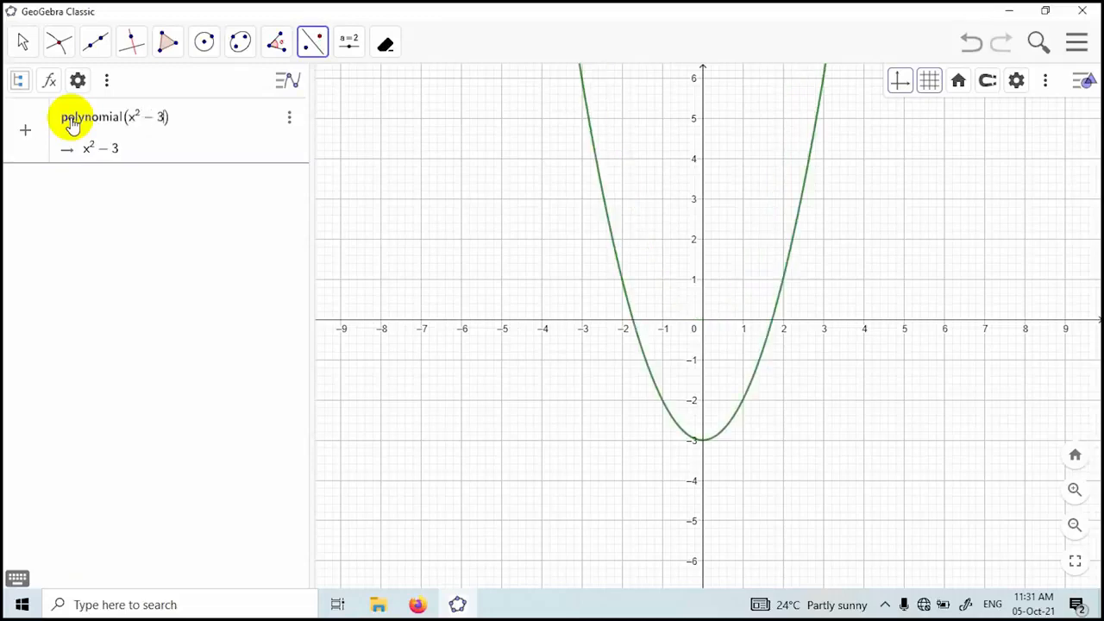
pyautogui.write('-4')
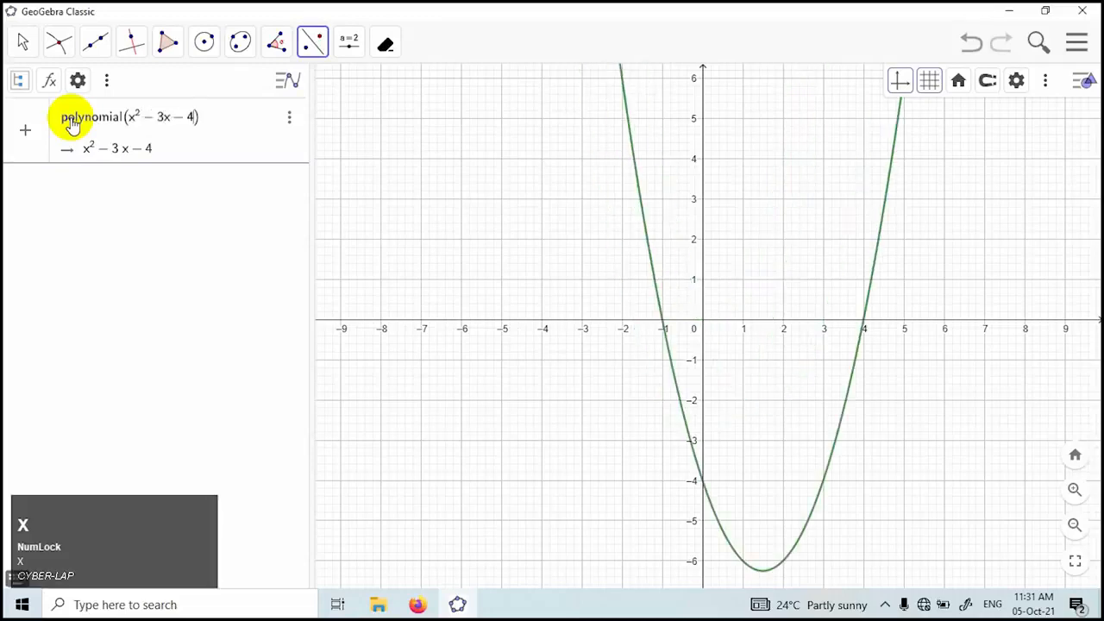
pyautogui.press('Return')
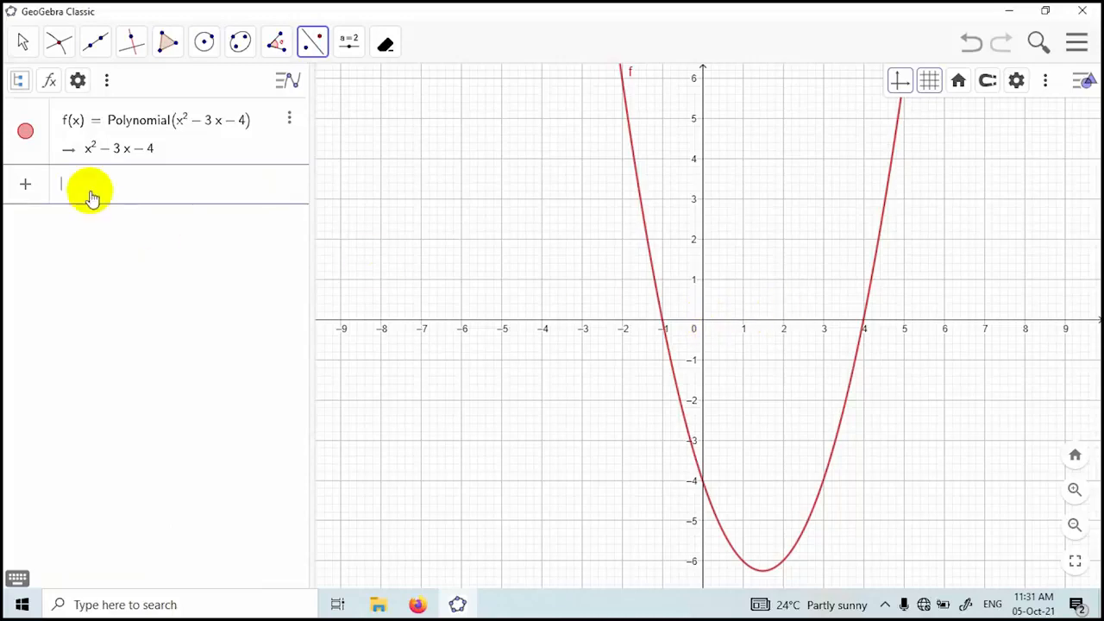
# Mark the roots of the parabola x² − 3x − 4 with the Roots tool.
pyautogui.click(61, 41)
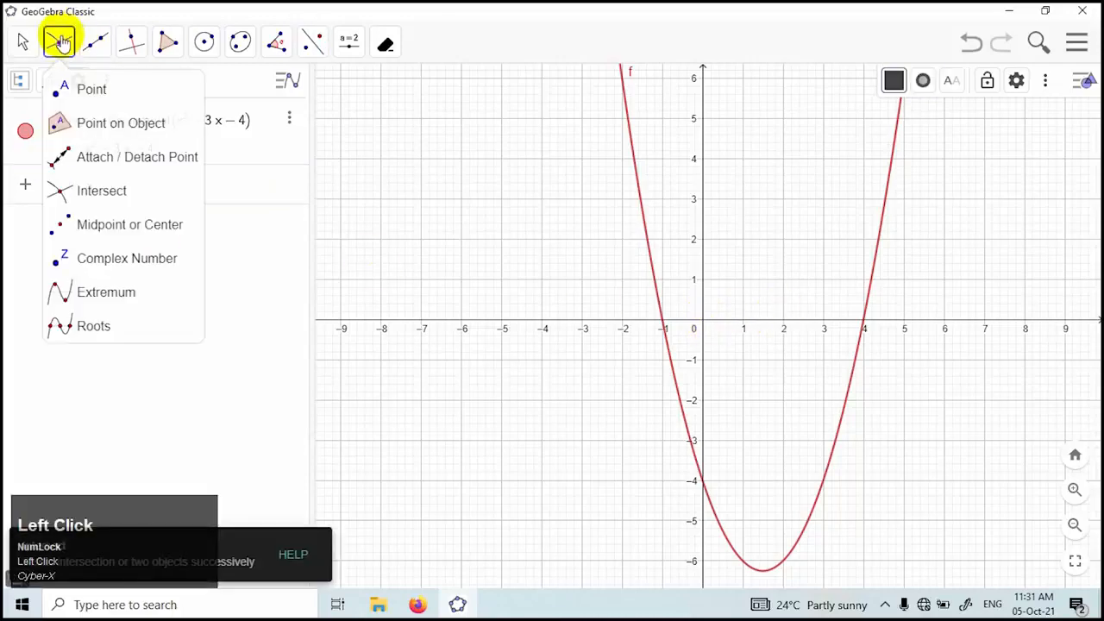
pyautogui.click(86, 333)
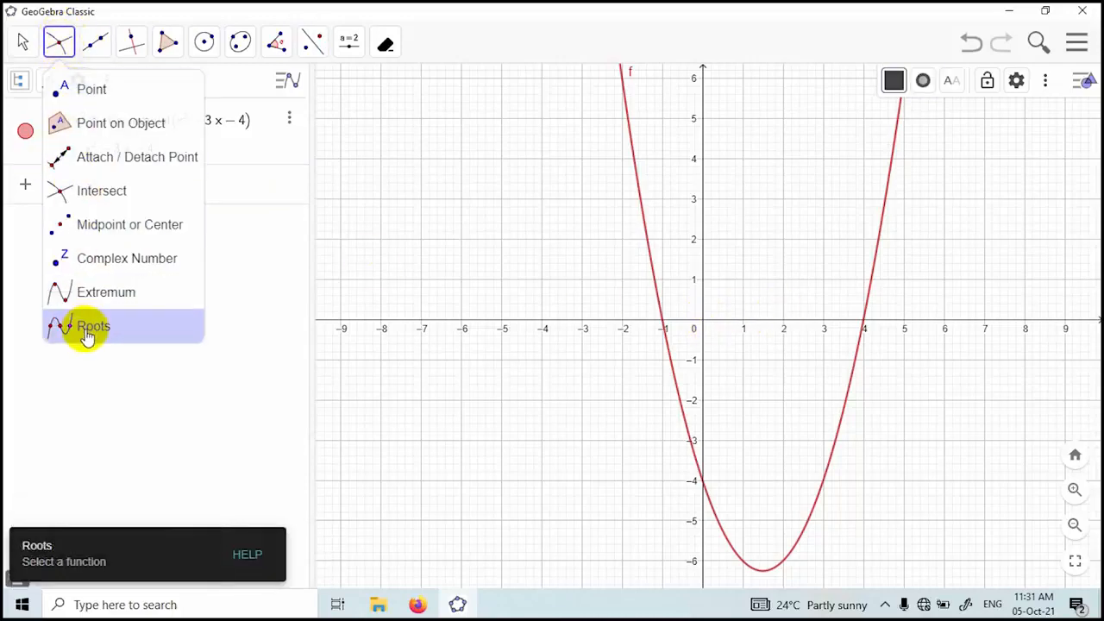
pyautogui.click(652, 261)
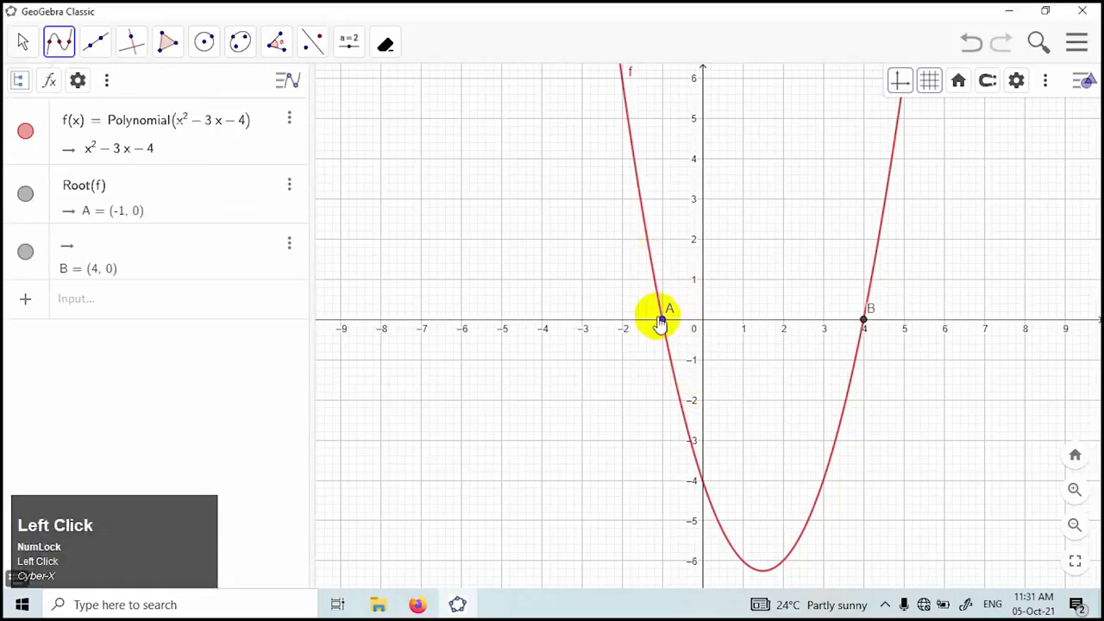